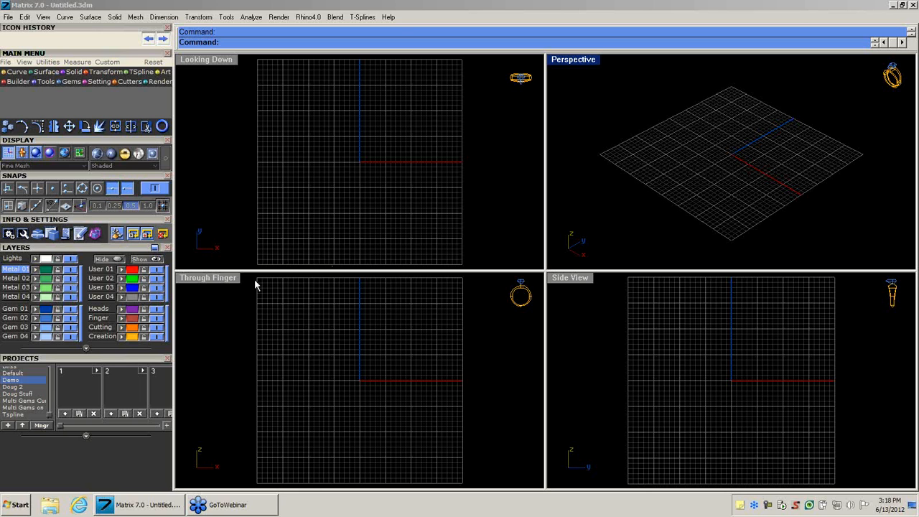
Import the gem-set ring saved in slot 1 of the Doug Stuff project and maximize the Perspective view.
click(21, 394)
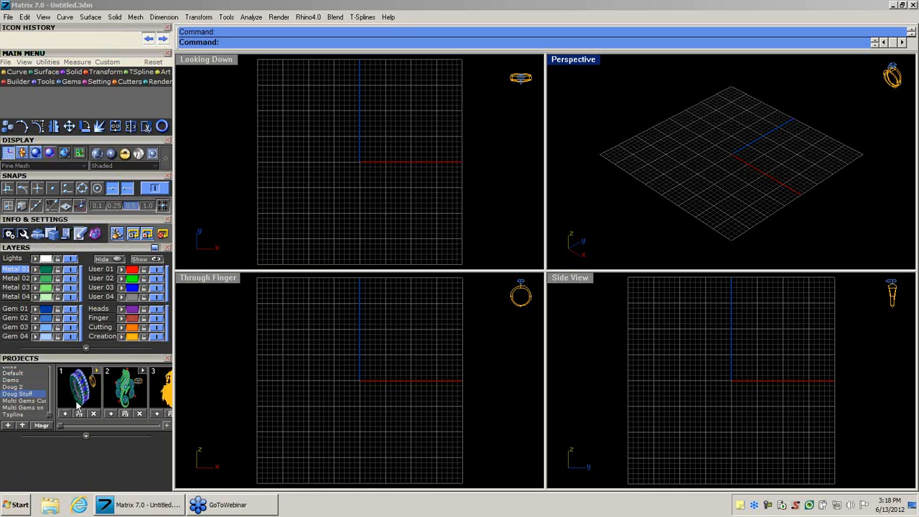
click(78, 388)
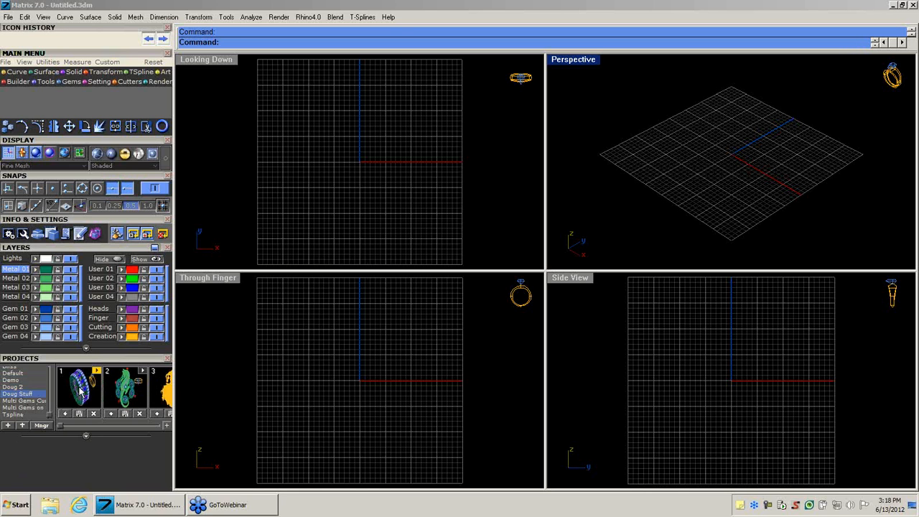
click(657, 189)
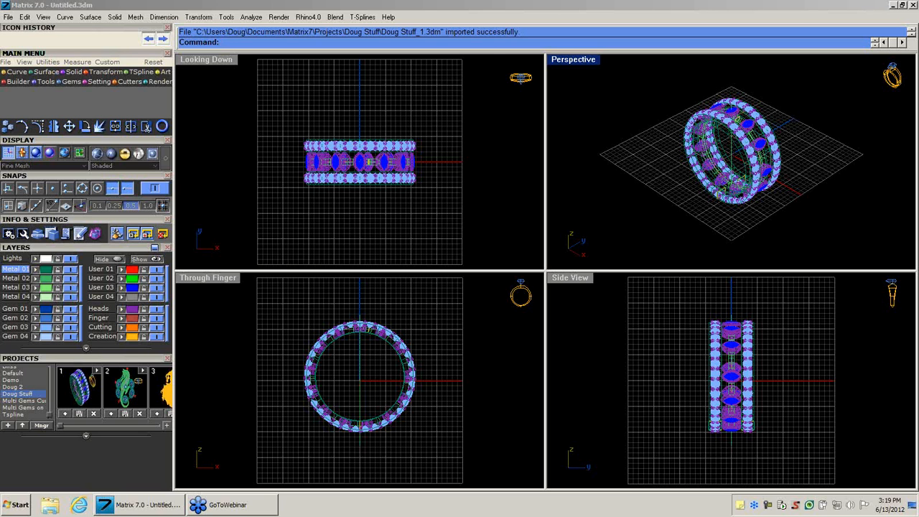
double_click(572, 61)
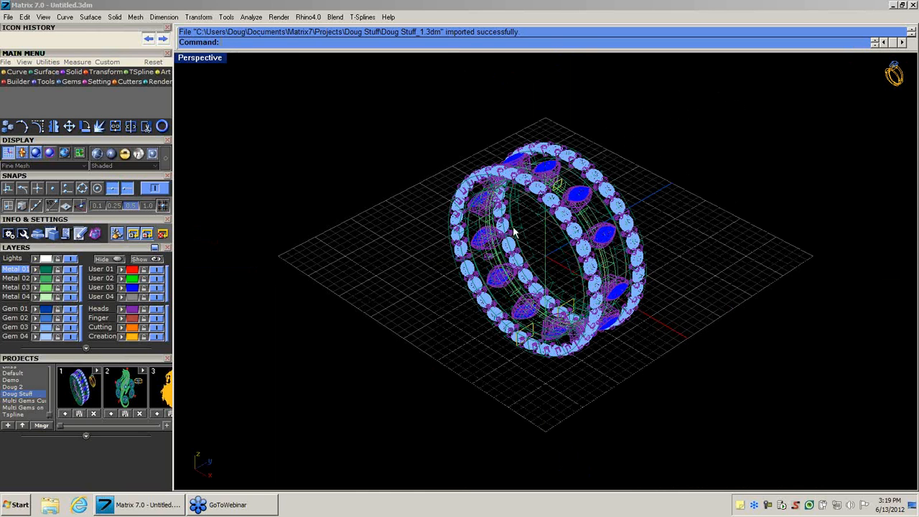
Display the ring in Shaded mode in the Perspective view and inspect its bands and stones from several angles.
right_drag(516, 235, 571, 215)
scroll(571, 216, up, 5)
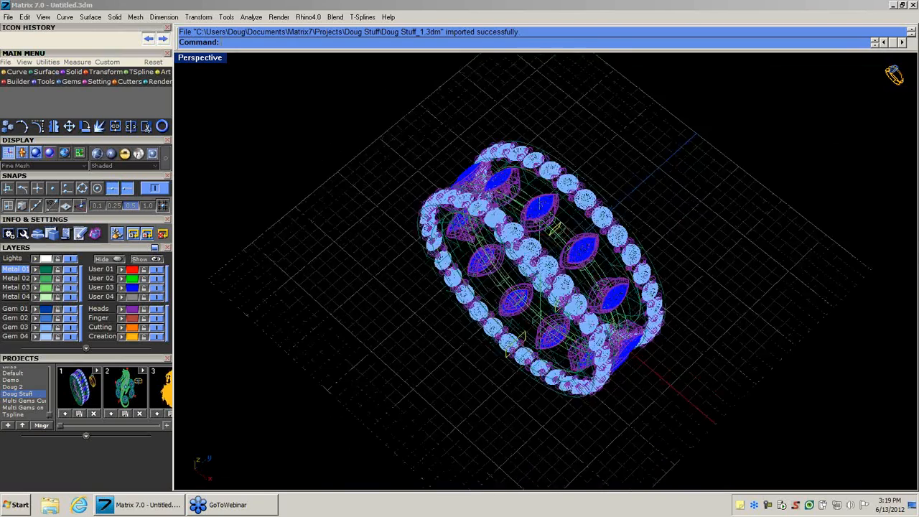
scroll(571, 216, down, 4)
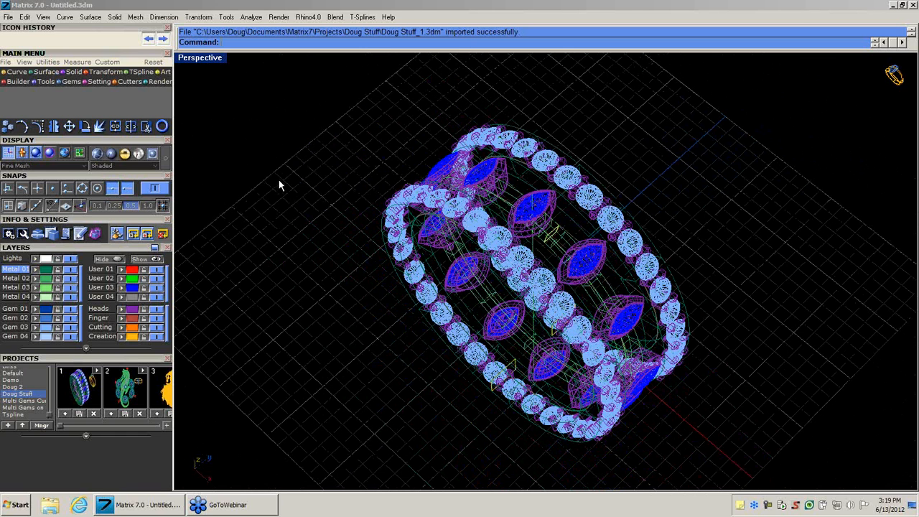
click(105, 156)
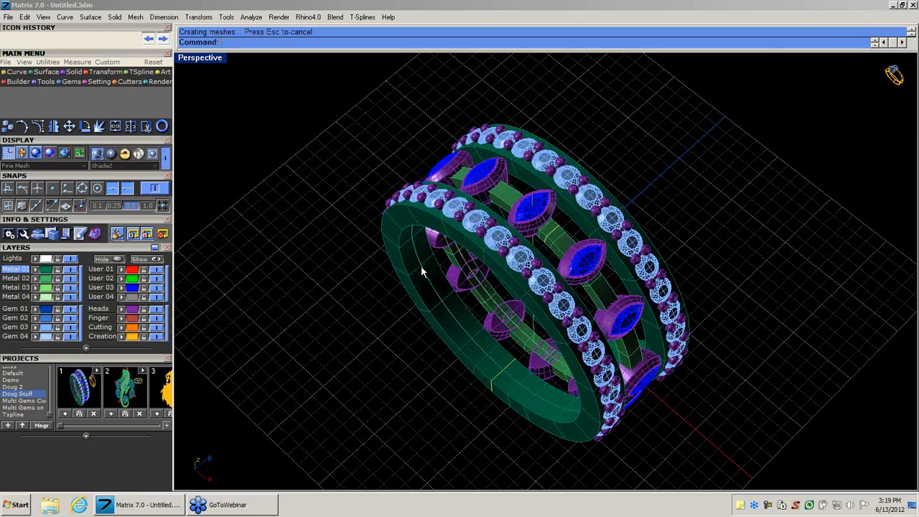
right_drag(435, 248, 489, 179)
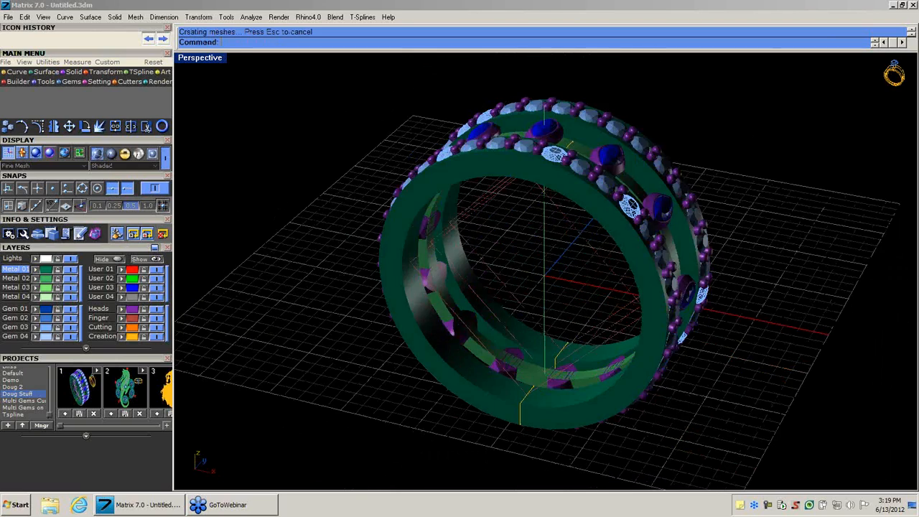
right_drag(544, 192, 540, 270)
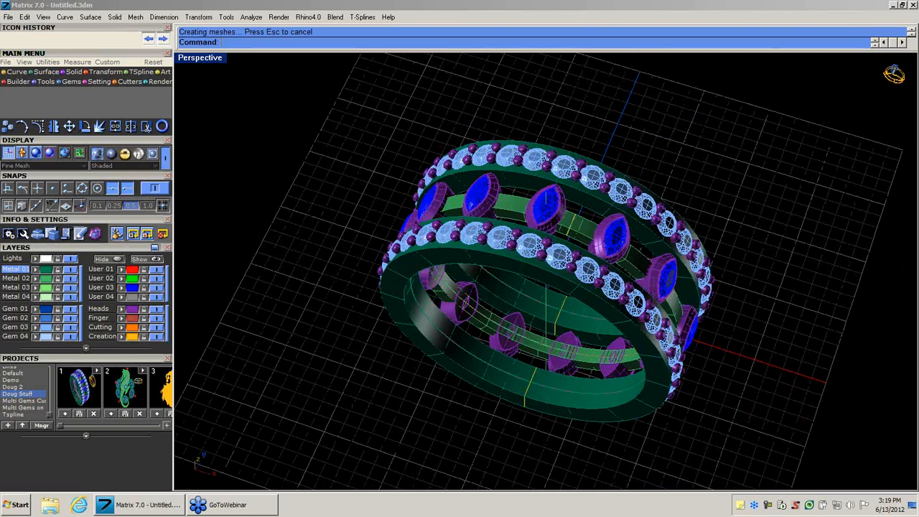
Preview the ring in the Rendered and Plastic display modes and return it to Shaded.
click(127, 156)
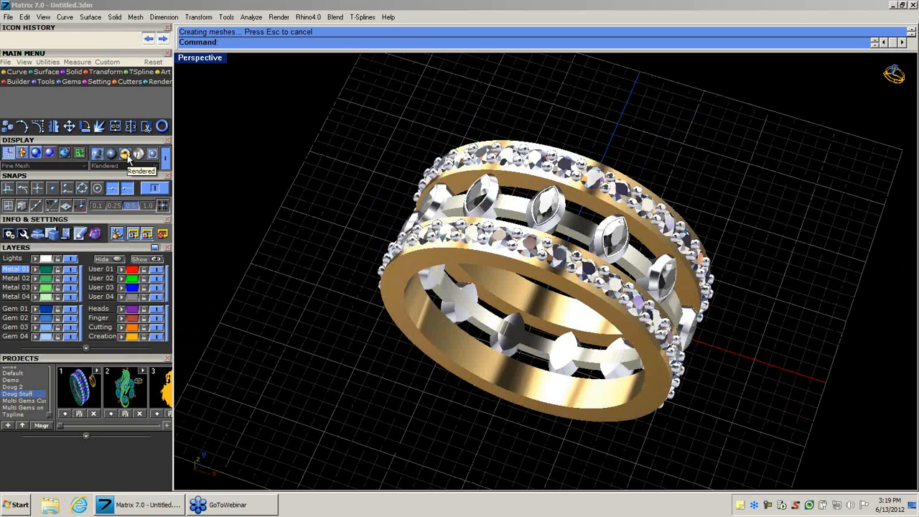
click(112, 155)
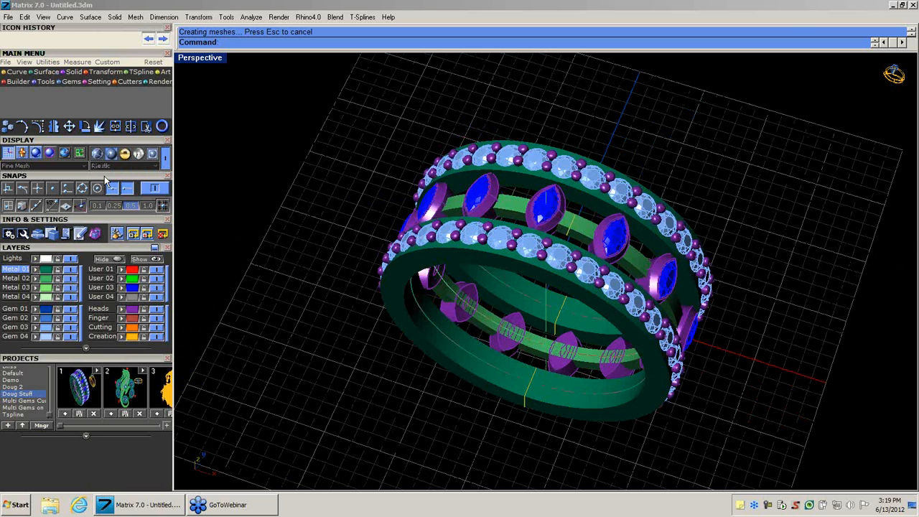
click(97, 156)
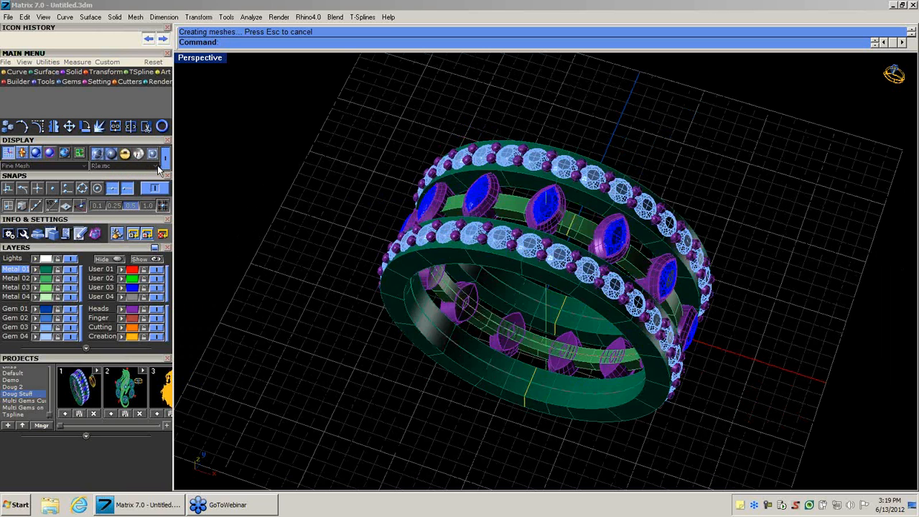
click(155, 167)
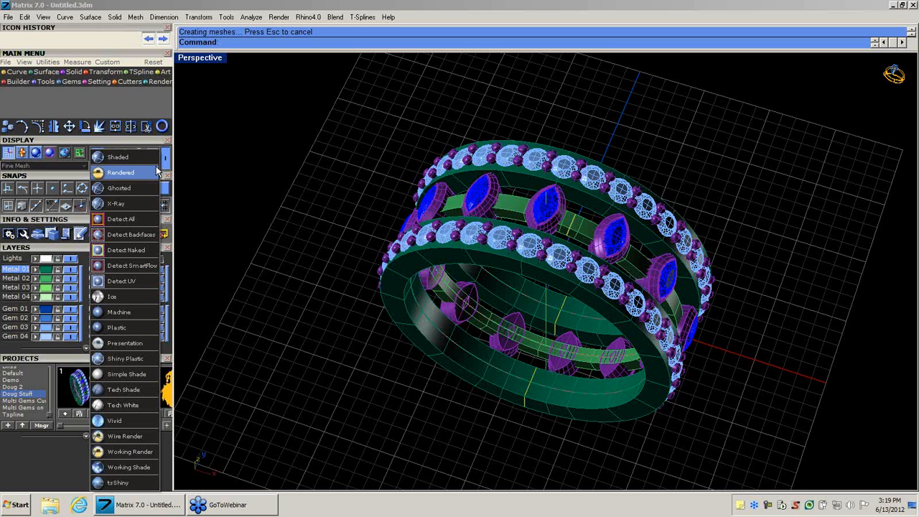
click(148, 159)
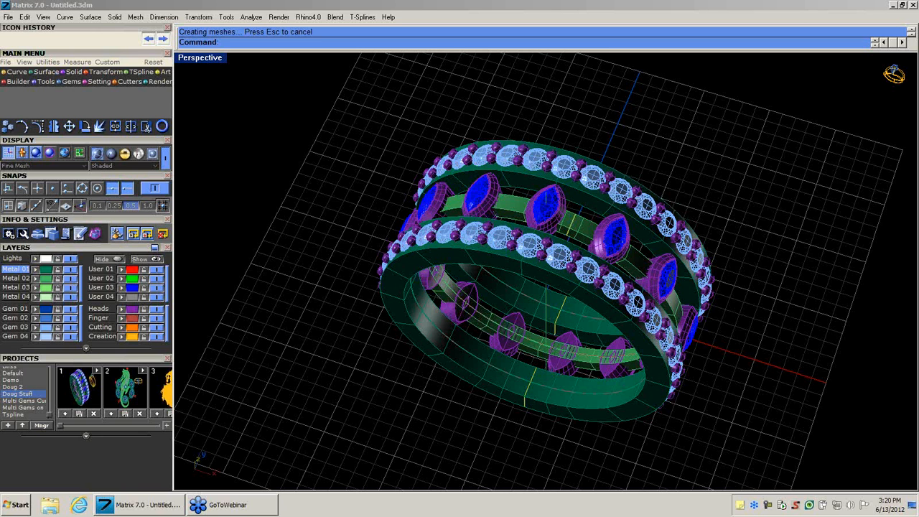
Hide the User 03, Gem 03, Metal 02 and Metal 01 layers and make Metal 03 the current layer.
click(157, 288)
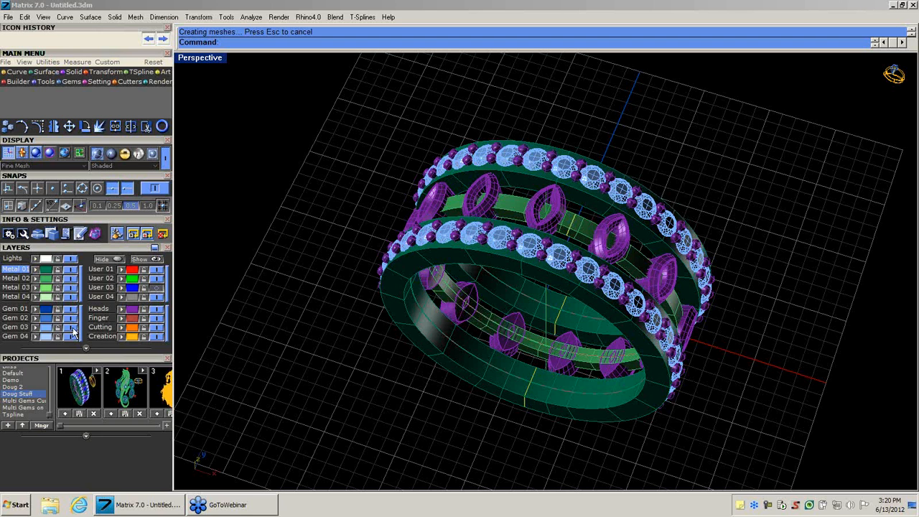
click(72, 327)
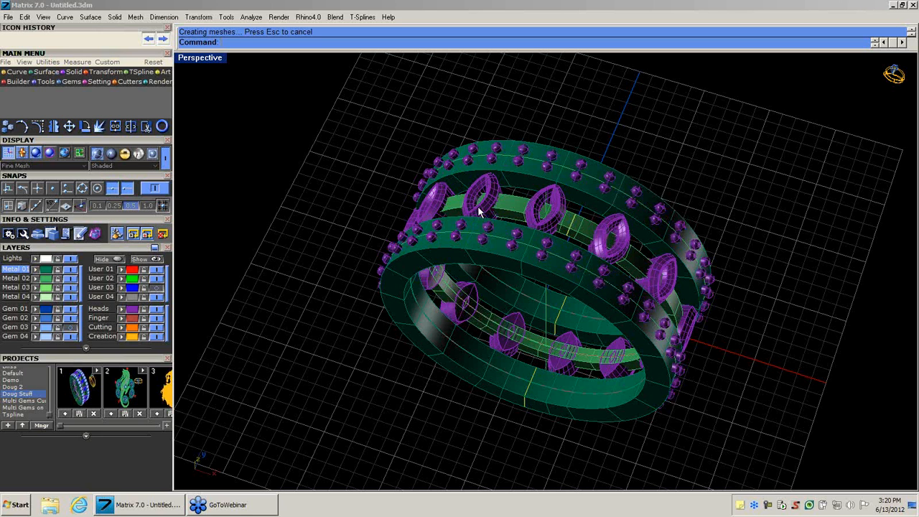
click(70, 278)
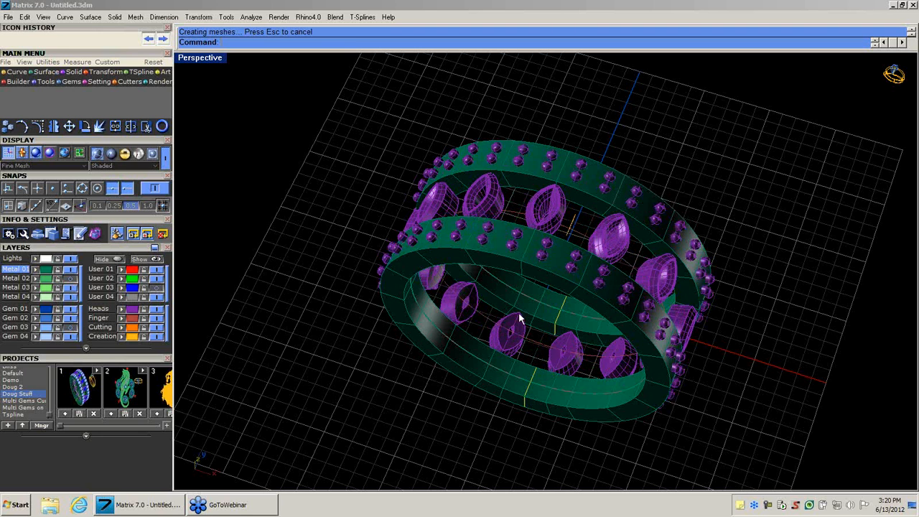
click(23, 288)
click(69, 269)
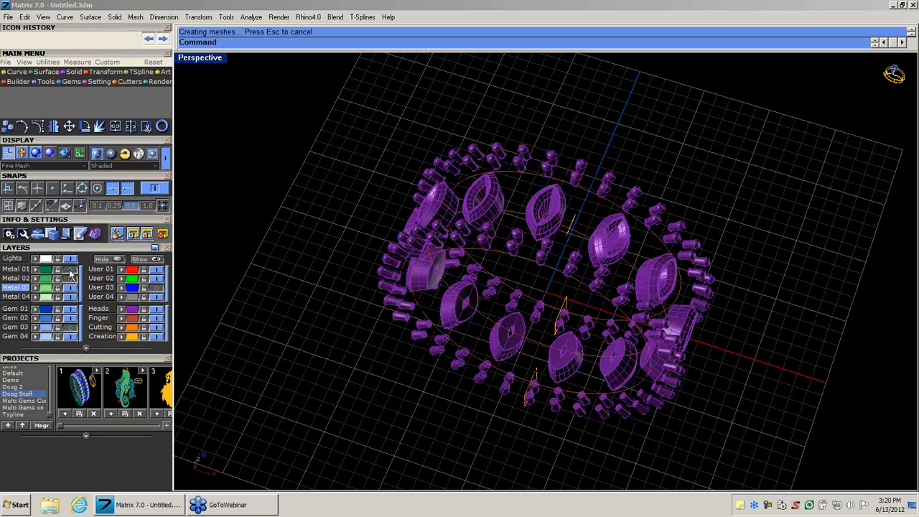
Show the hidden Metal 01, Metal 02, Gem 03 and User 03 layers again.
click(69, 270)
click(69, 327)
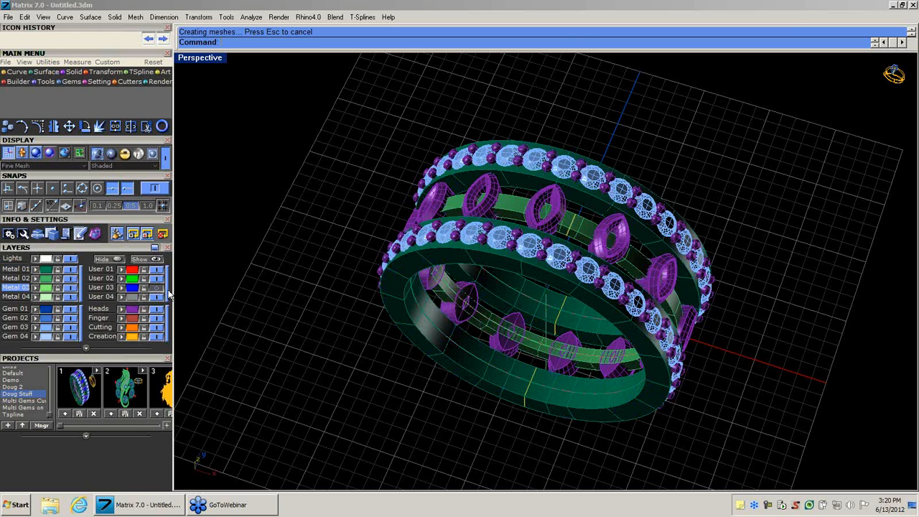
click(156, 288)
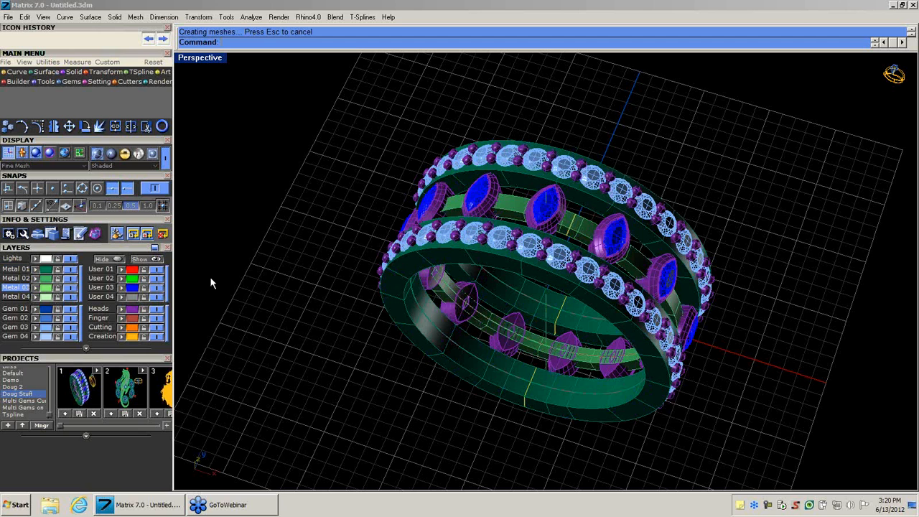
Move the ring's front outer band to the User 01 layer and clear the selection.
click(508, 265)
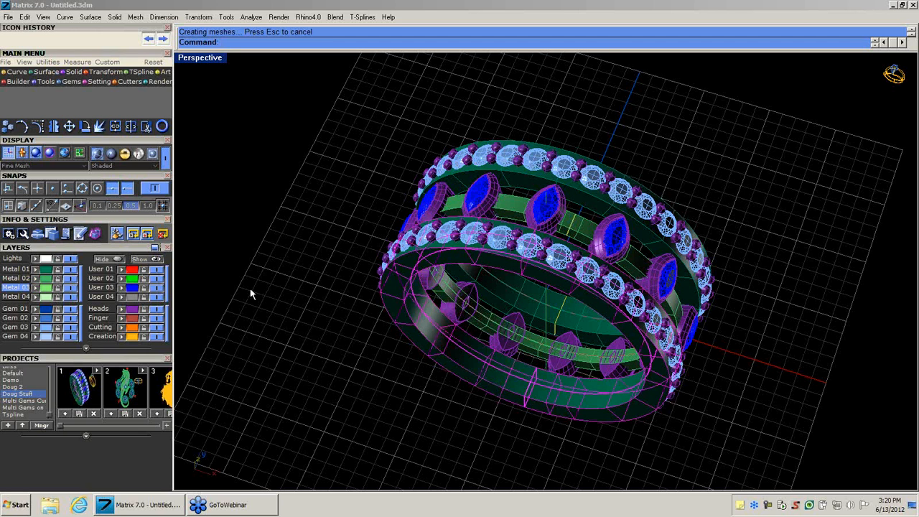
click(121, 270)
click(309, 290)
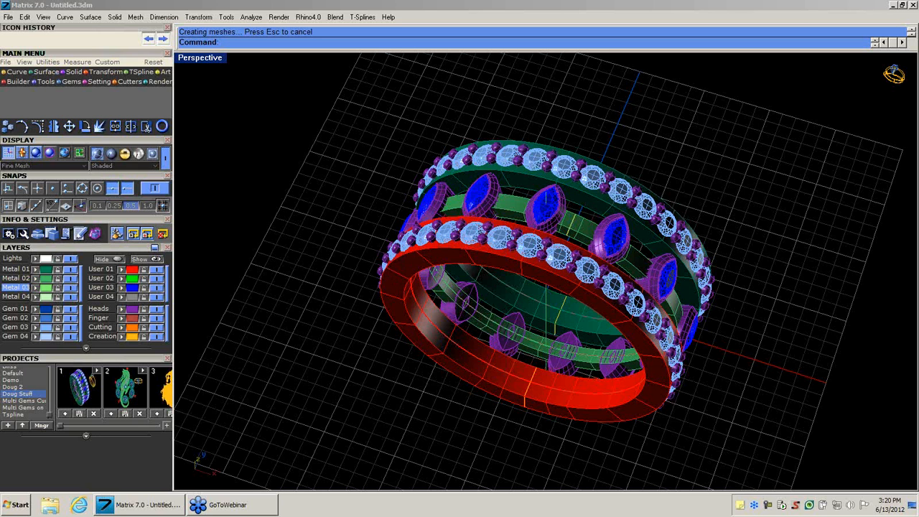
Select all the round stones through the Gem 03 layer, try picking a single stone, and clear the selection.
click(49, 327)
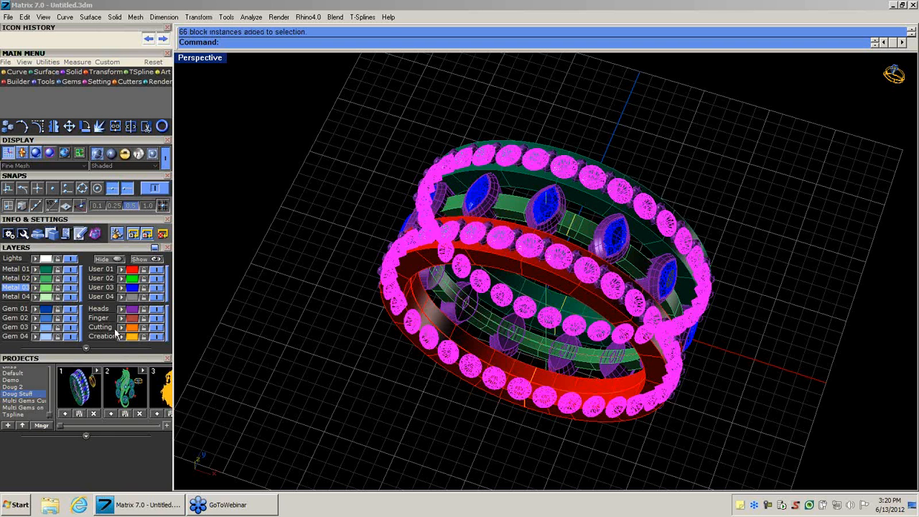
click(343, 324)
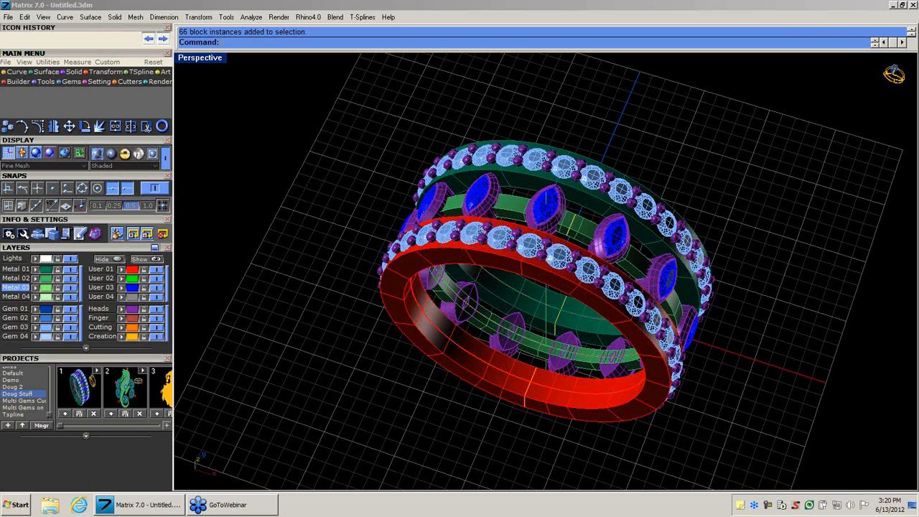
click(45, 327)
click(276, 322)
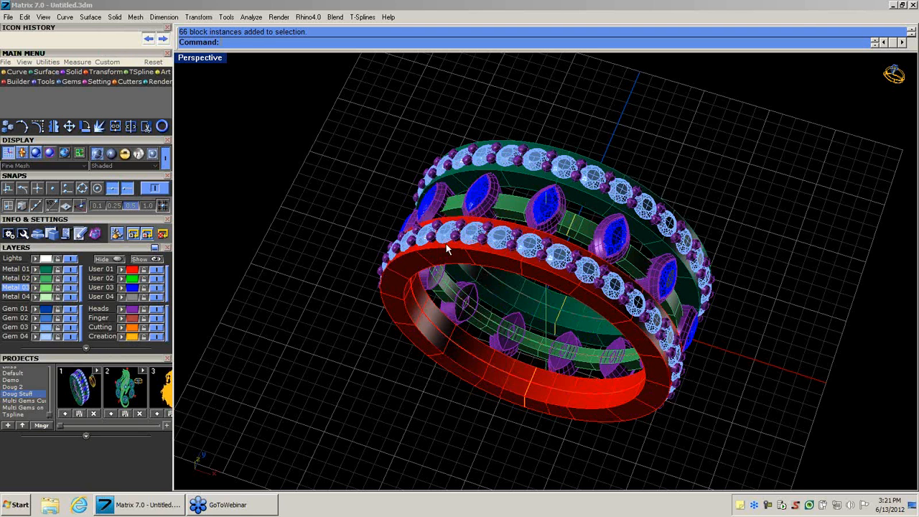
click(498, 241)
click(291, 223)
Expand the project previews and examine the Multi Gems, Doug Stuff, Doug 2, Default and Bliss projects, finishing on Demo.
click(166, 425)
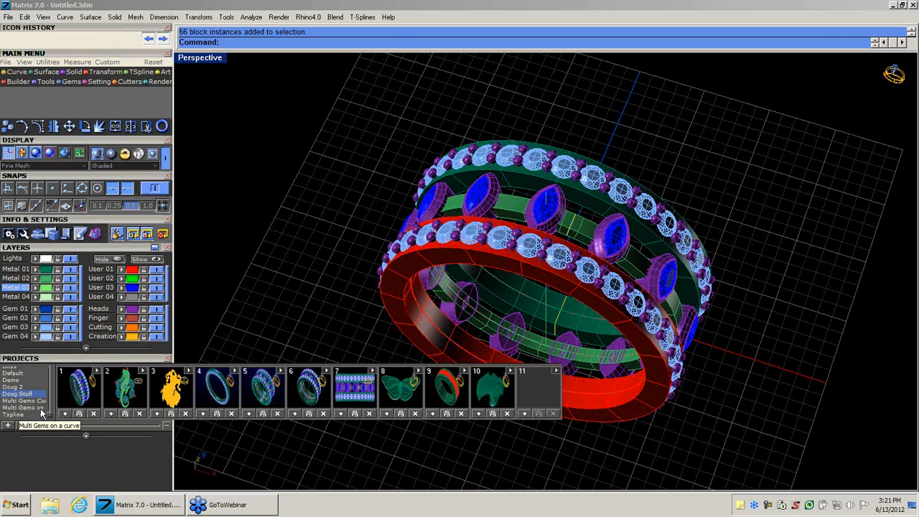
click(37, 401)
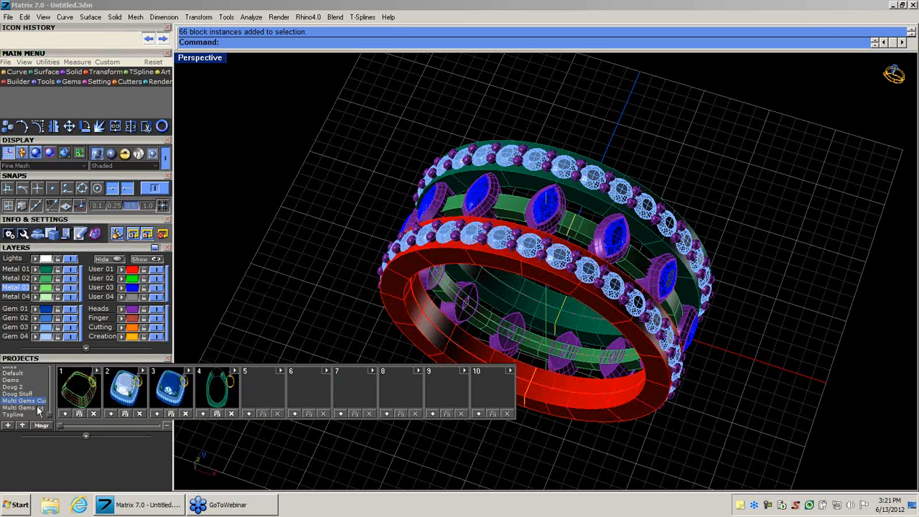
click(38, 408)
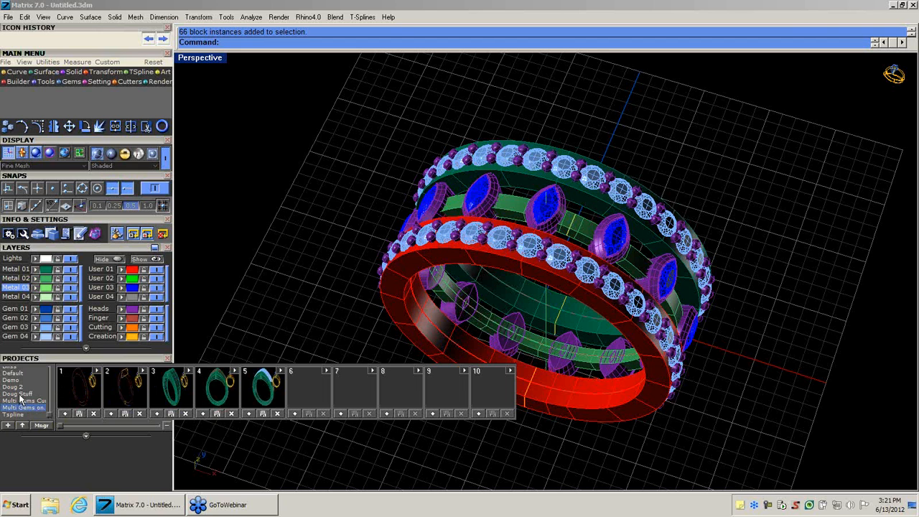
click(21, 395)
click(15, 387)
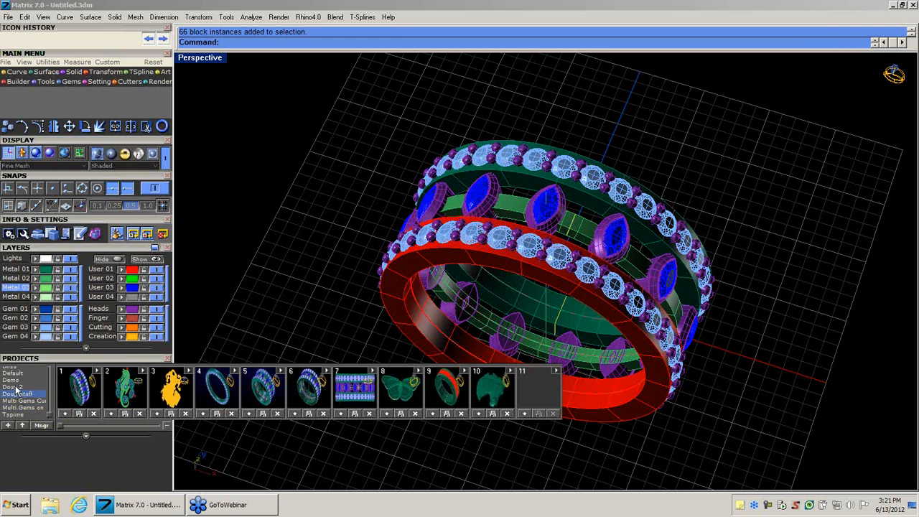
click(15, 380)
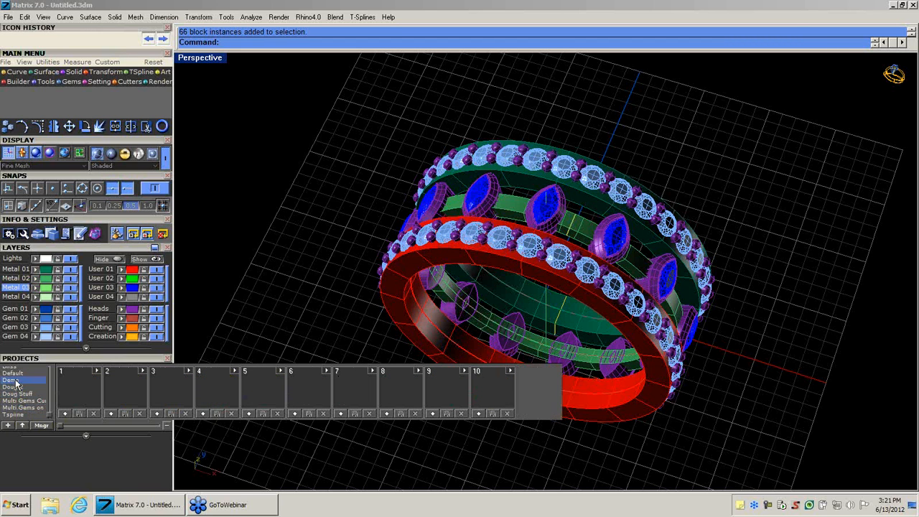
click(12, 373)
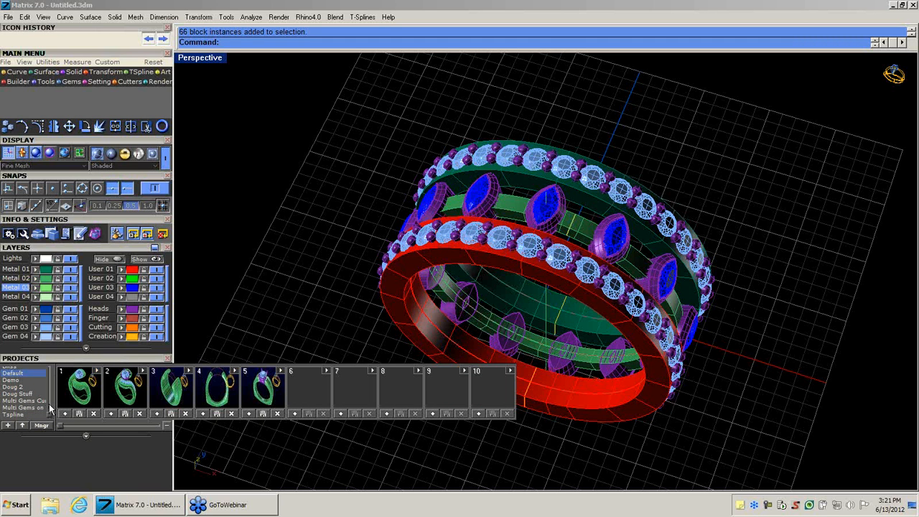
drag(49, 408, 47, 370)
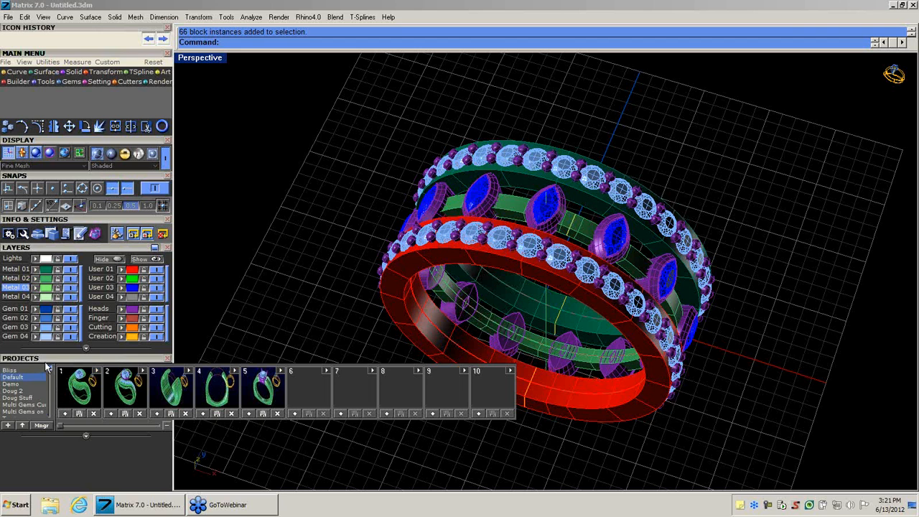
click(16, 371)
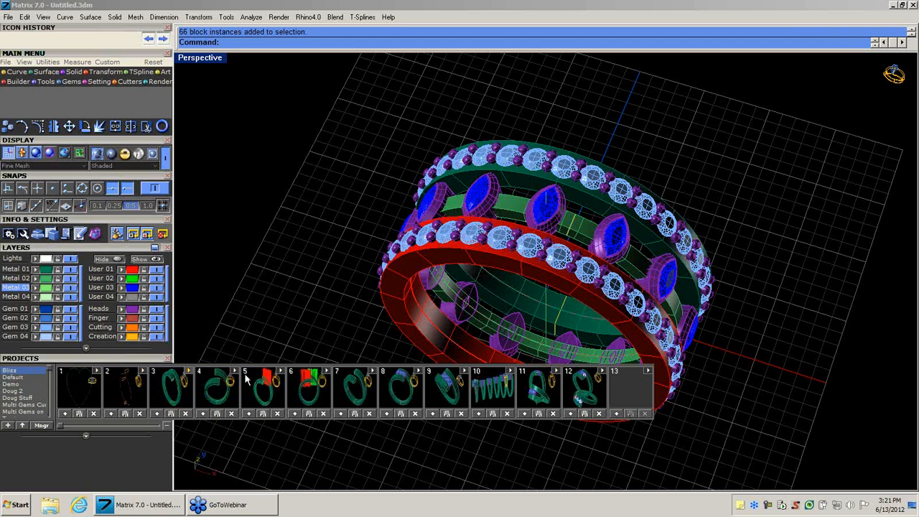
click(11, 384)
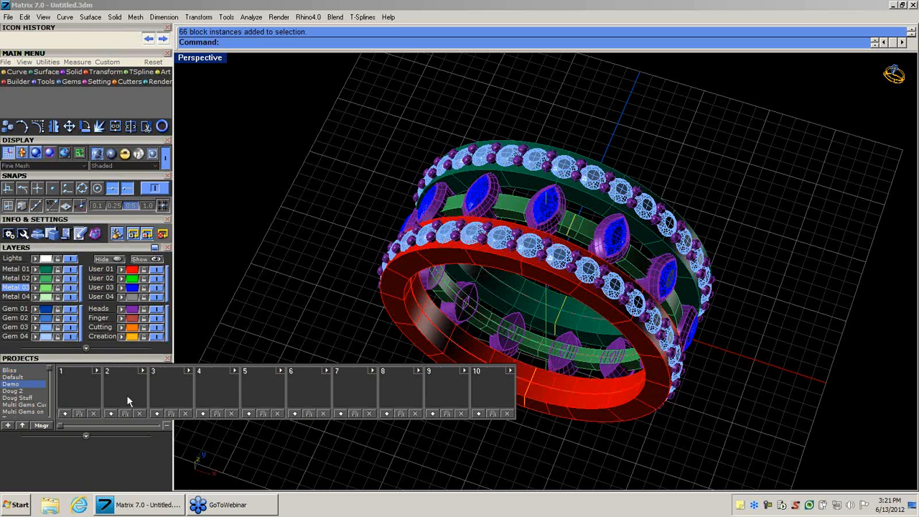
Delete the whole gem-set ring from the scene and collapse the project previews and the Projects section.
click(165, 425)
drag(341, 94, 867, 495)
key(Delete)
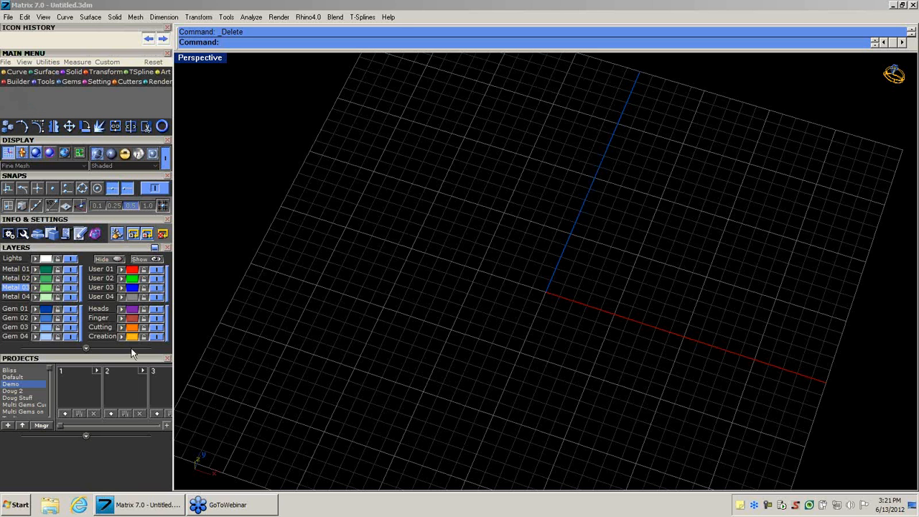
click(115, 358)
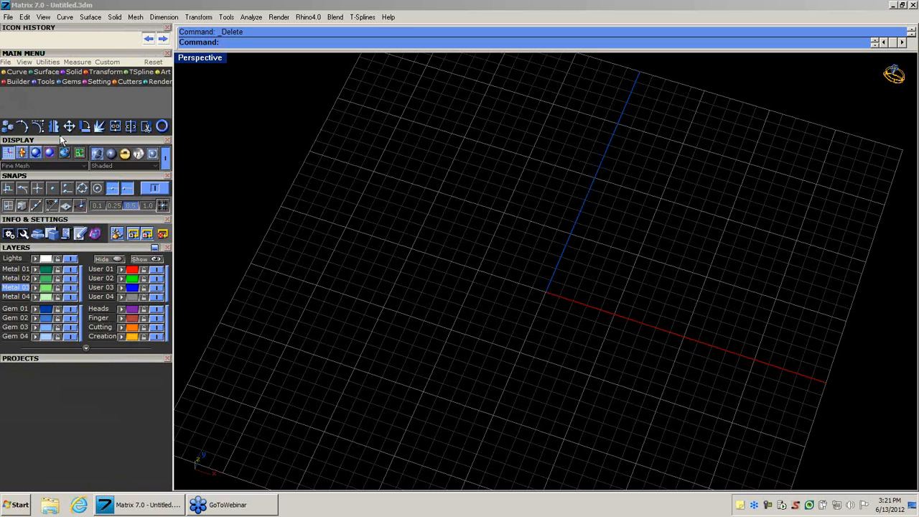
Show the Builder tool set and switch from the maximized Perspective view to the four-viewport layout.
click(18, 82)
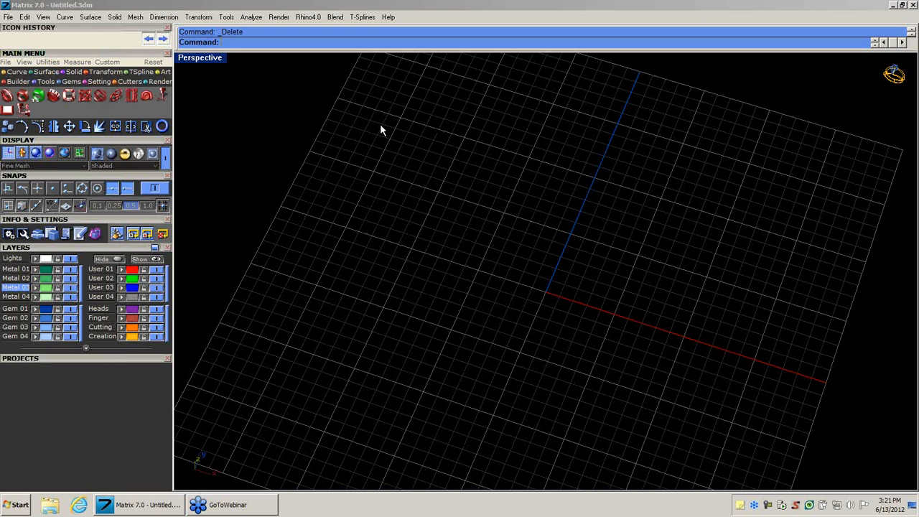
right_drag(579, 324, 566, 263)
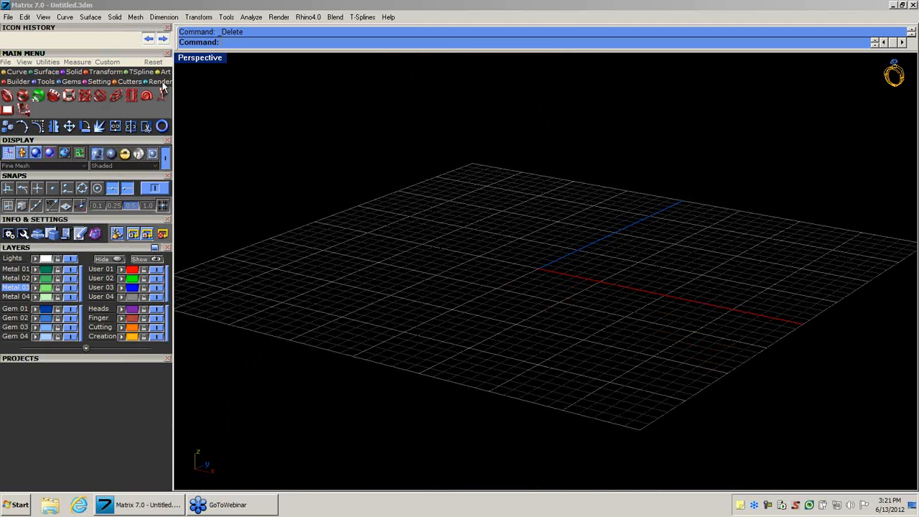
double_click(194, 59)
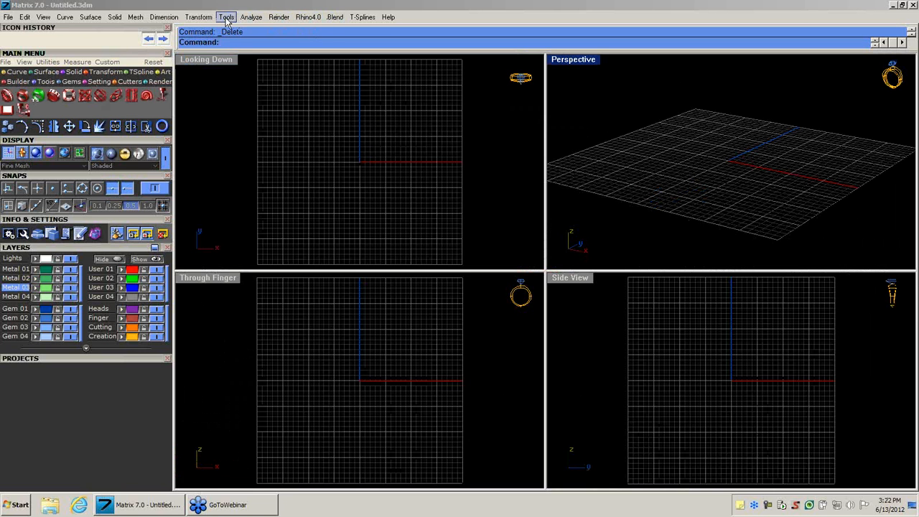
Look through the View commands and the Curve, Surface, Solid and Transform tool sets.
click(199, 17)
mouse_move(47, 20)
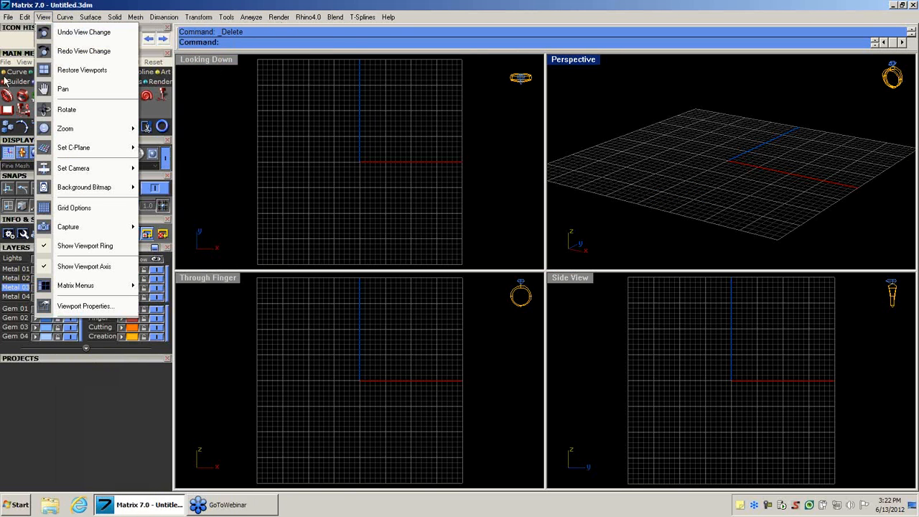
click(7, 75)
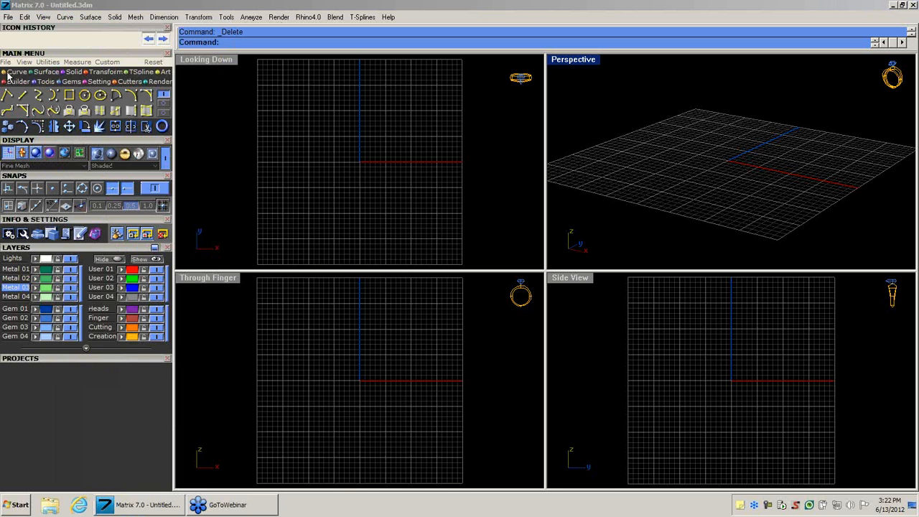
click(84, 190)
click(45, 74)
click(67, 74)
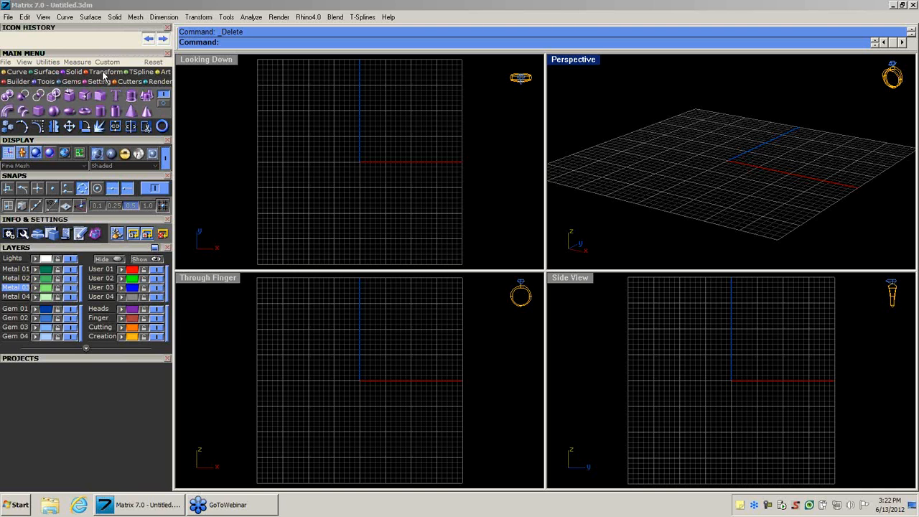
click(103, 74)
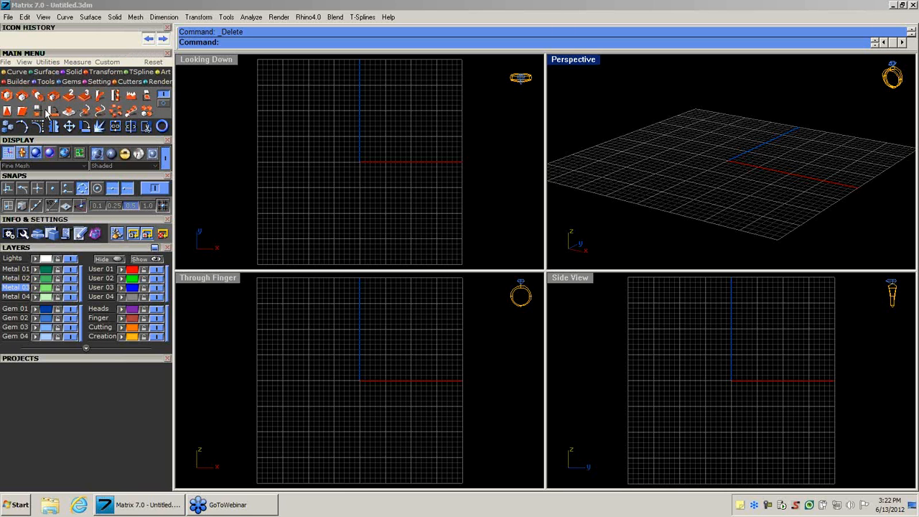
Collapse the Layers section and open the Knot Builder with its full pattern grid in view.
click(77, 248)
click(7, 83)
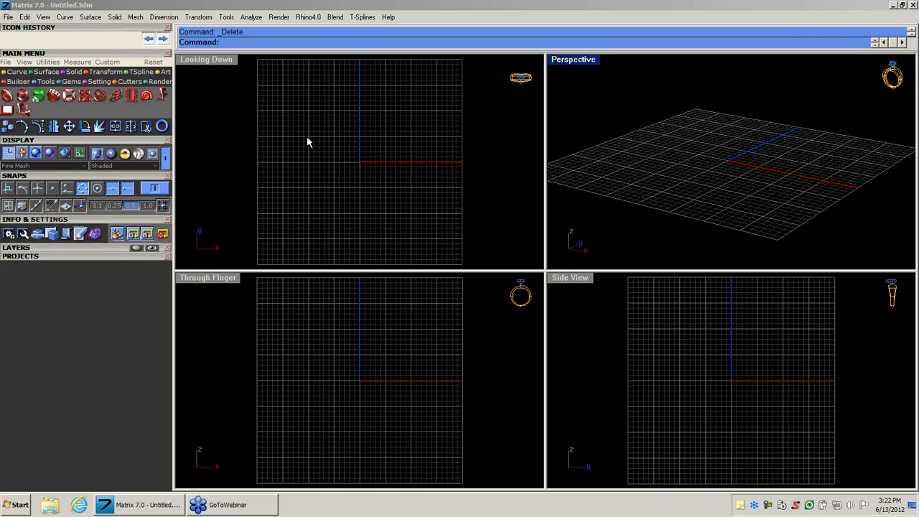
mouse_move(717, 164)
right_down()
mouse_move(713, 205)
mouse_move(716, 167)
right_up()
scroll(716, 166, down, 3)
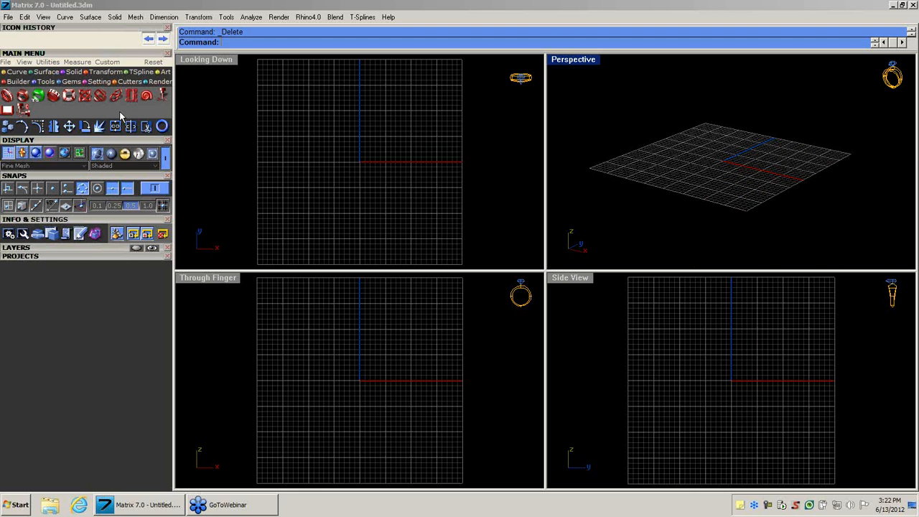
click(85, 95)
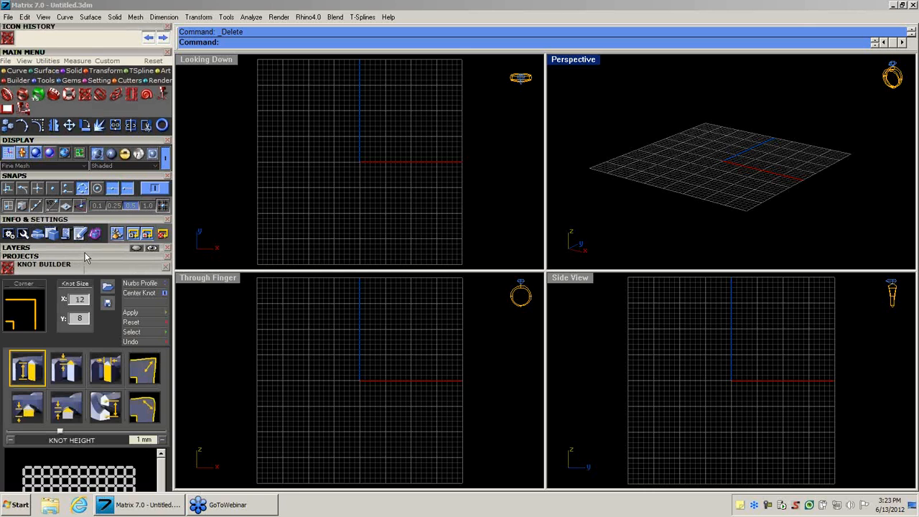
drag(84, 253, 122, 73)
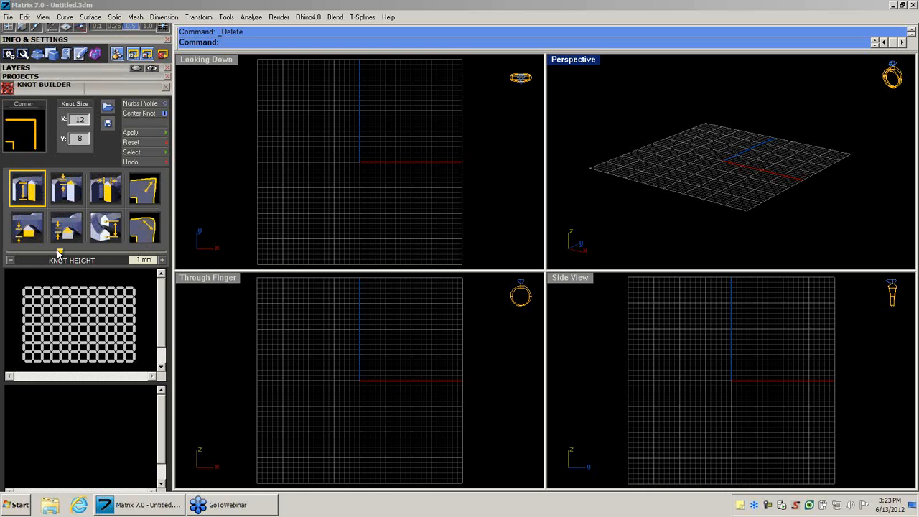
Trace a closed Latin-cross outline in the Knot Builder grid, with a single-cell top and arms and a longer lower stem.
click(74, 299)
click(78, 302)
click(84, 309)
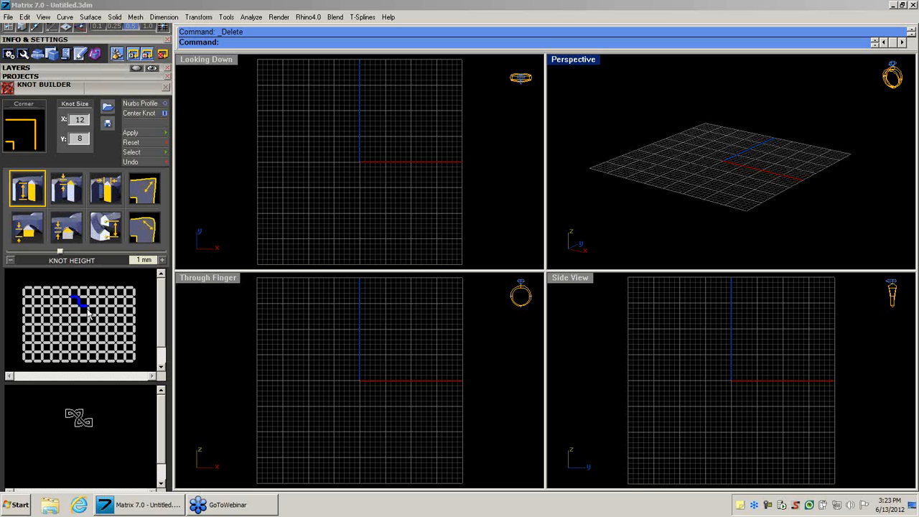
click(88, 314)
click(83, 320)
click(79, 326)
click(79, 329)
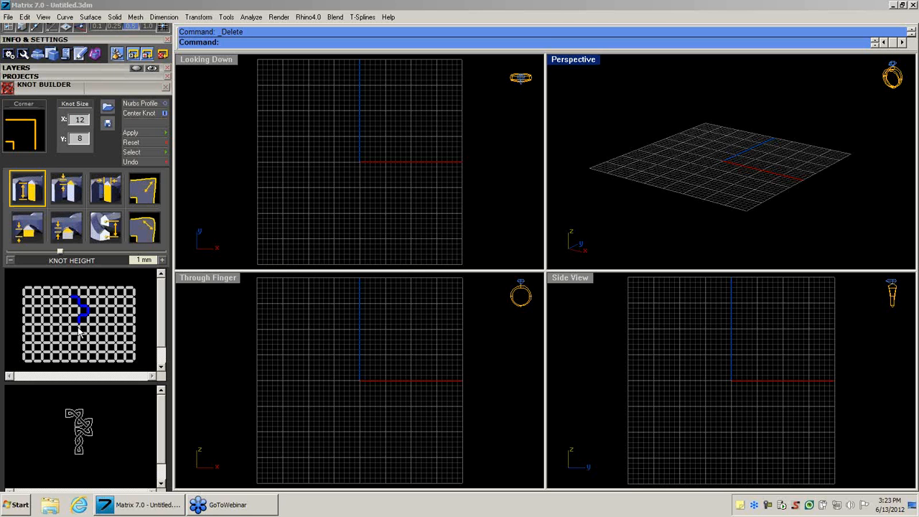
click(77, 335)
click(70, 330)
click(70, 322)
click(65, 315)
click(62, 312)
click(65, 307)
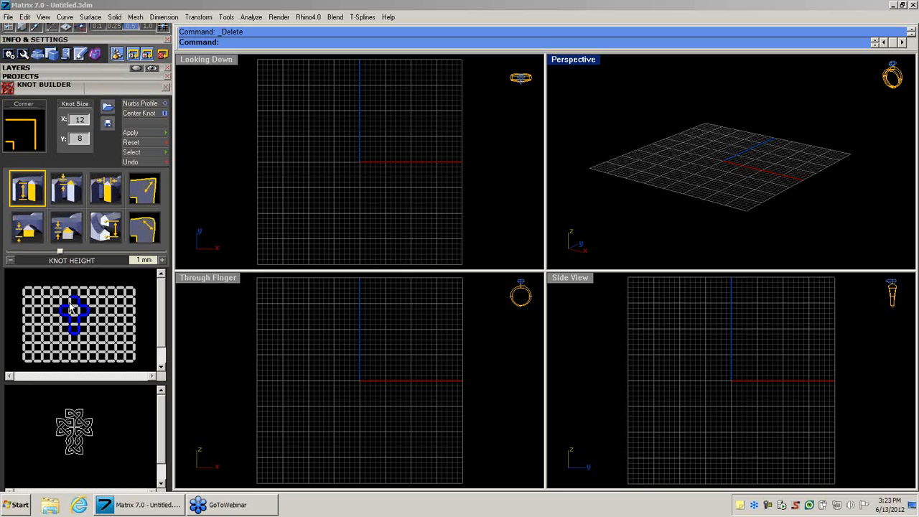
click(71, 301)
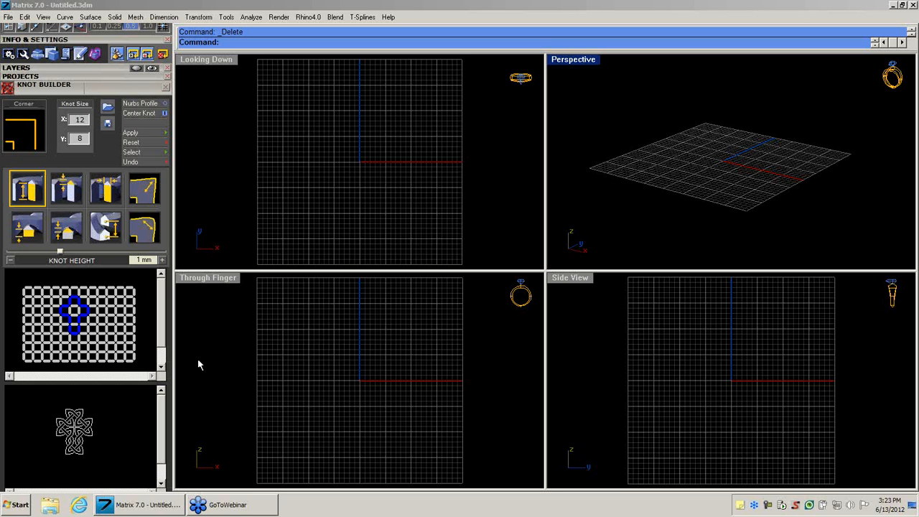
Toggle the segments around the cross's centre cell, leaving its upper and lower ones red, and generate the knot in the model.
click(73, 310)
click(75, 316)
click(81, 313)
click(69, 312)
click(73, 309)
click(73, 311)
click(74, 315)
click(79, 312)
click(70, 311)
click(73, 306)
click(74, 316)
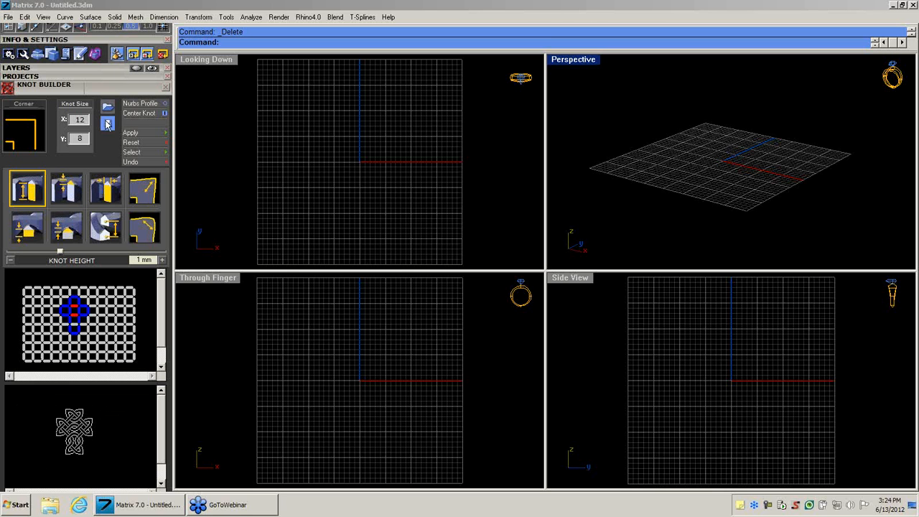
click(142, 135)
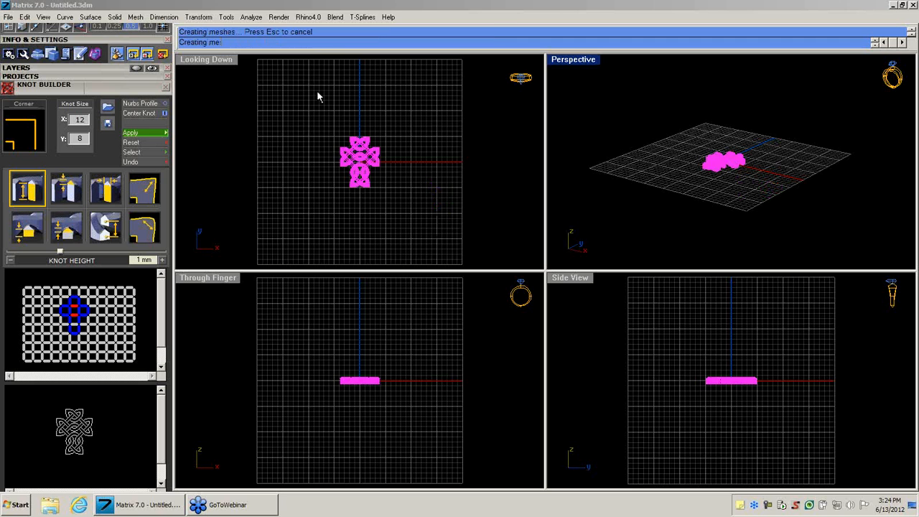
Maximize the Perspective view and examine the knotwork cross's interlacing strands from several angles and distances.
double_click(575, 64)
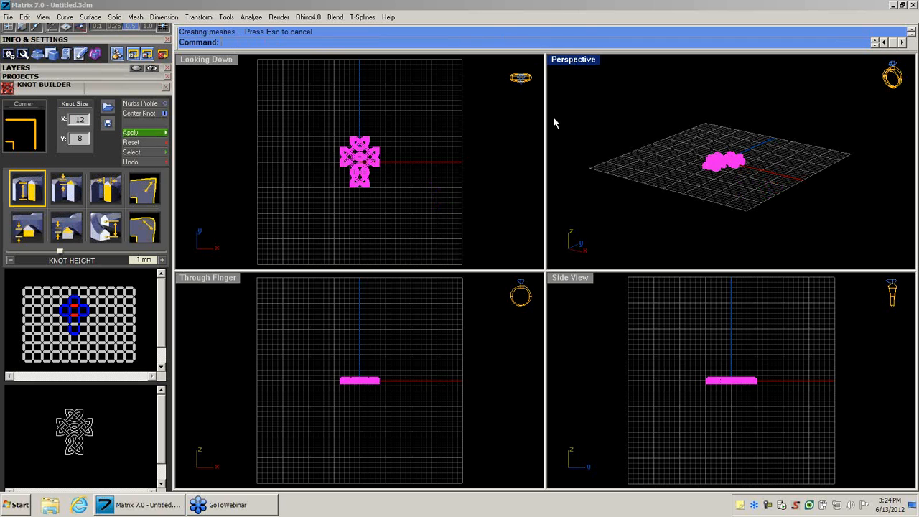
right_drag(528, 162, 500, 273)
scroll(499, 274, up, 7)
scroll(498, 273, up, 2)
click(455, 227)
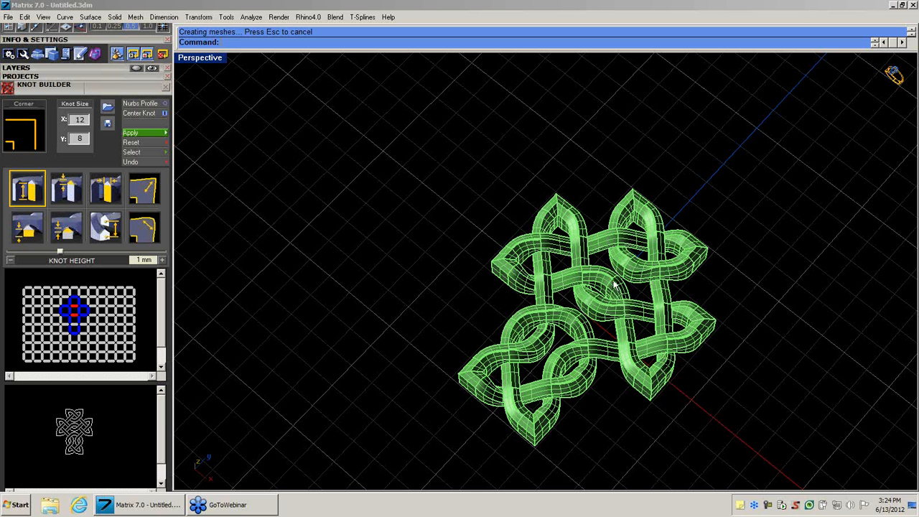
right_drag(592, 334, 491, 264)
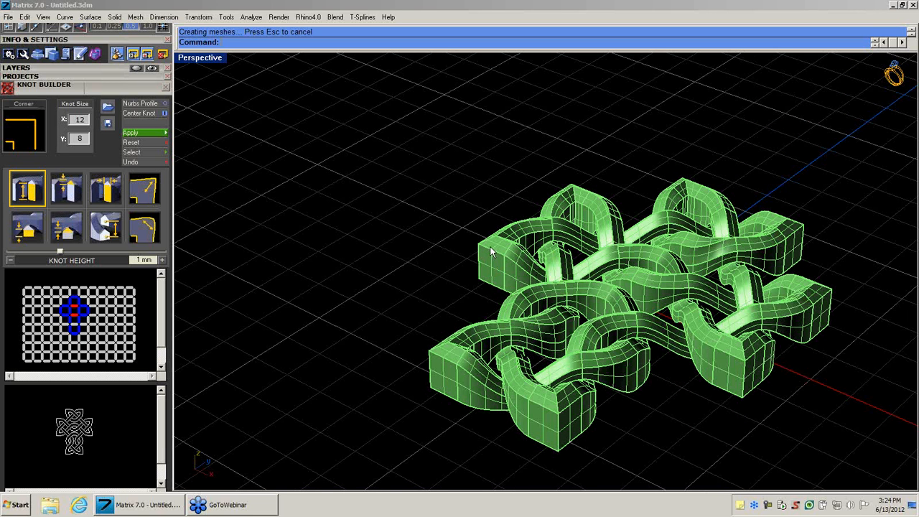
mouse_move(540, 280)
right_down()
mouse_move(504, 287)
mouse_move(525, 285)
right_up()
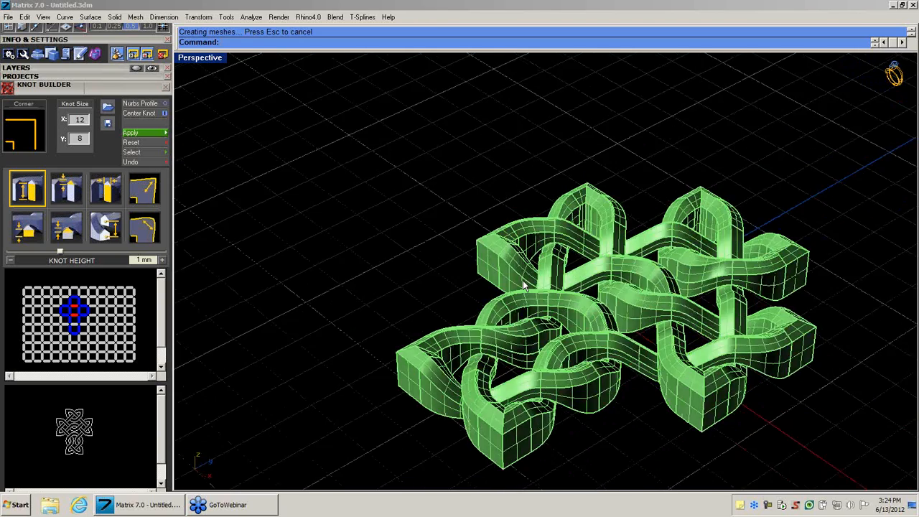
scroll(552, 282, up, 5)
scroll(552, 278, down, 7)
mouse_move(604, 351)
right_down()
mouse_move(608, 213)
mouse_move(593, 335)
mouse_move(619, 380)
mouse_move(610, 353)
mouse_move(610, 378)
mouse_move(590, 339)
right_up()
scroll(607, 352, down, 2)
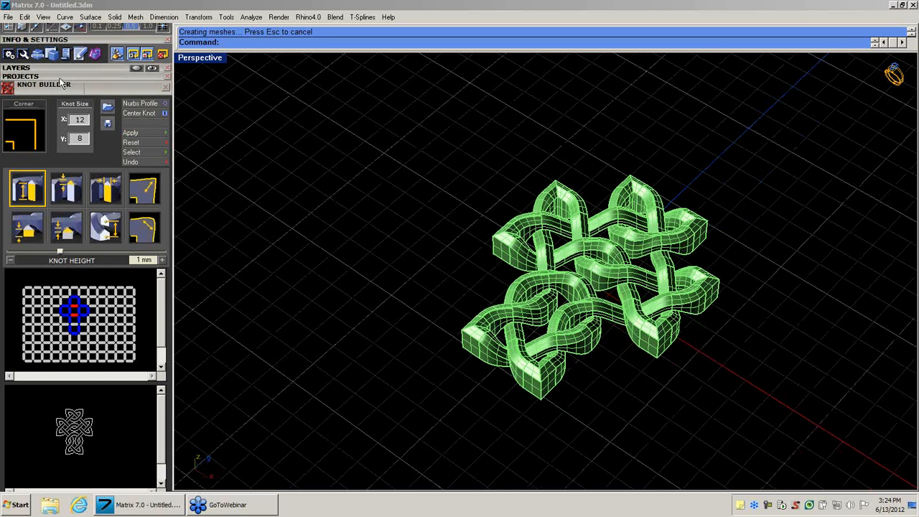
Look through the settings of the Eternity, Signet Ring, Raised Band, Freeform Knot, Jump Ring, Pattern and Nautilus builders.
drag(60, 79, 27, 259)
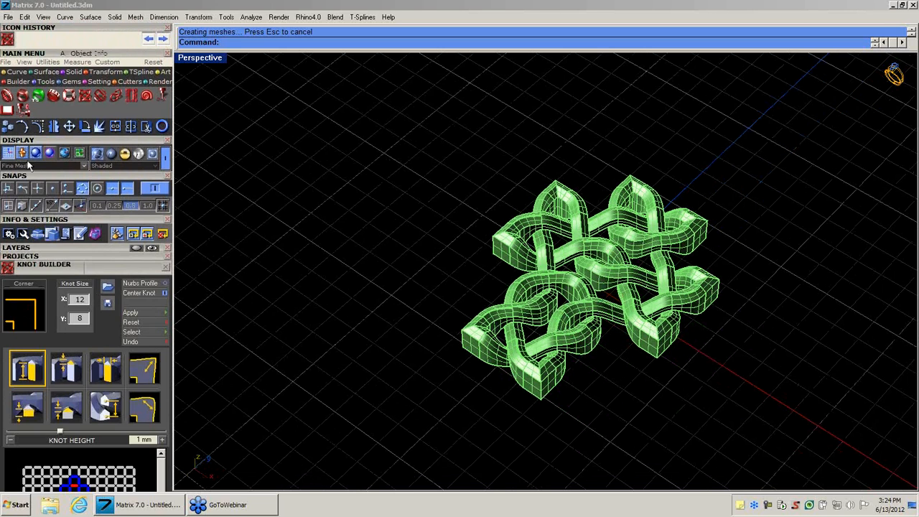
click(7, 96)
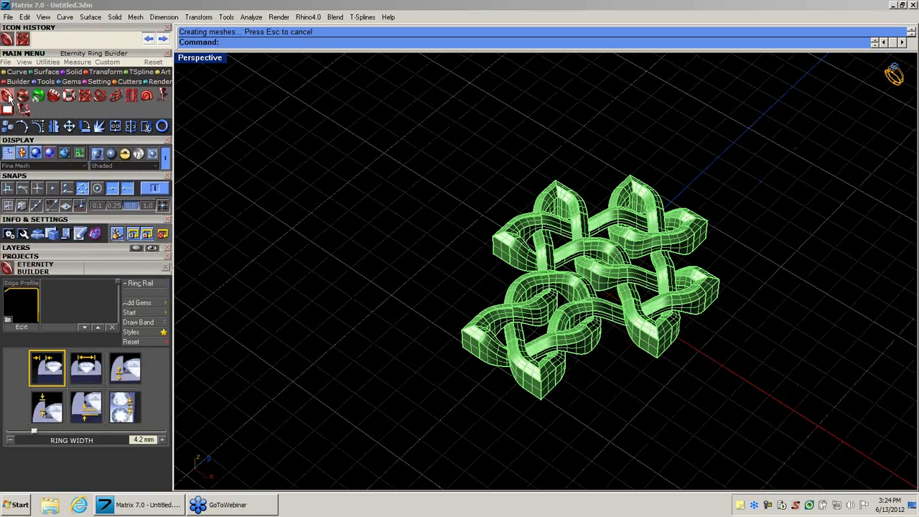
click(22, 96)
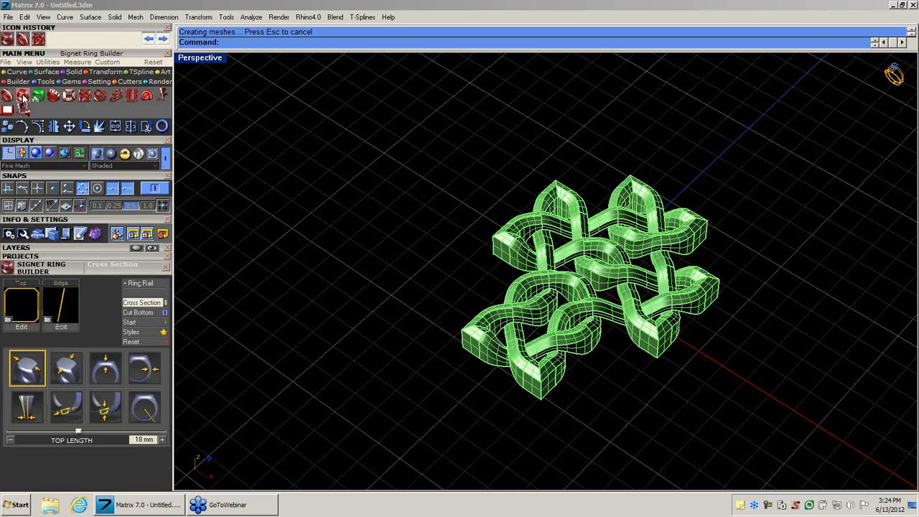
click(53, 96)
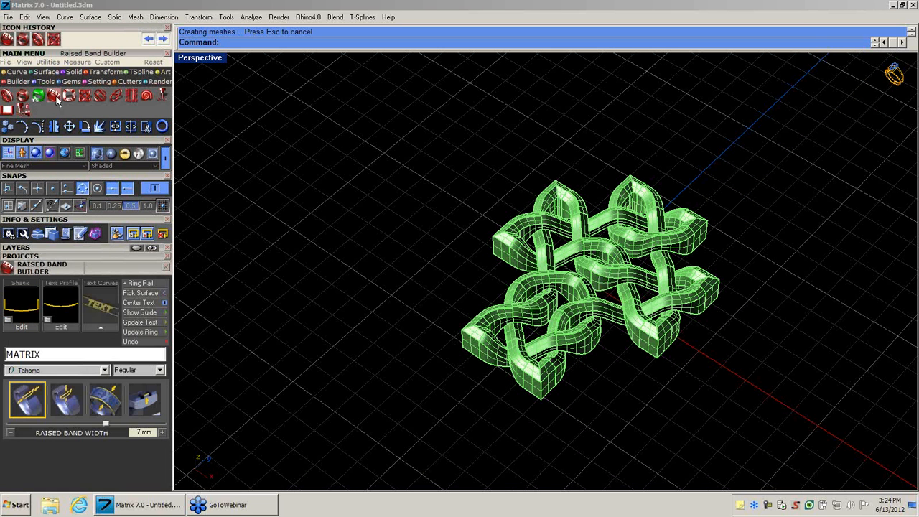
click(68, 96)
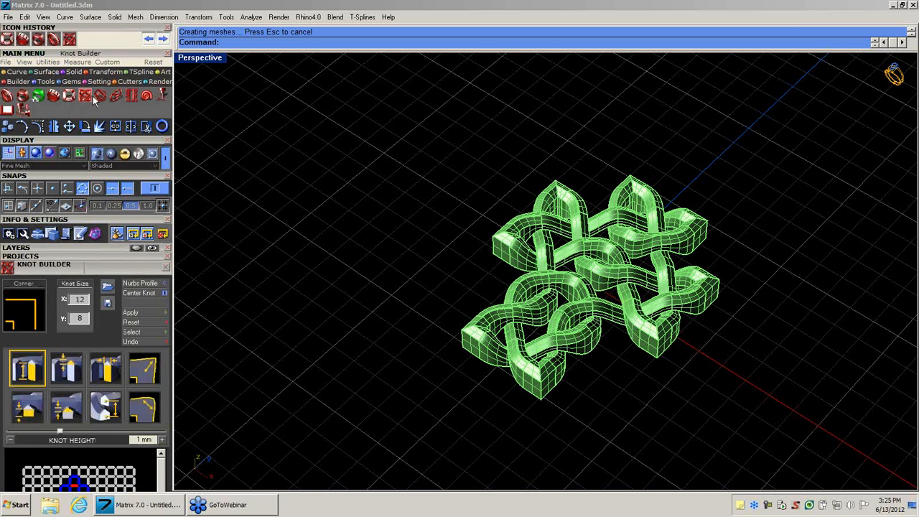
click(98, 97)
click(115, 97)
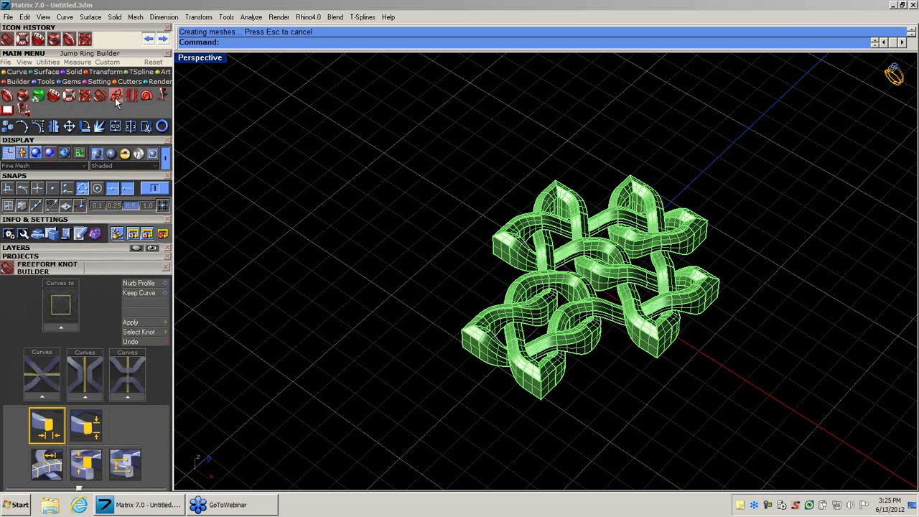
click(131, 96)
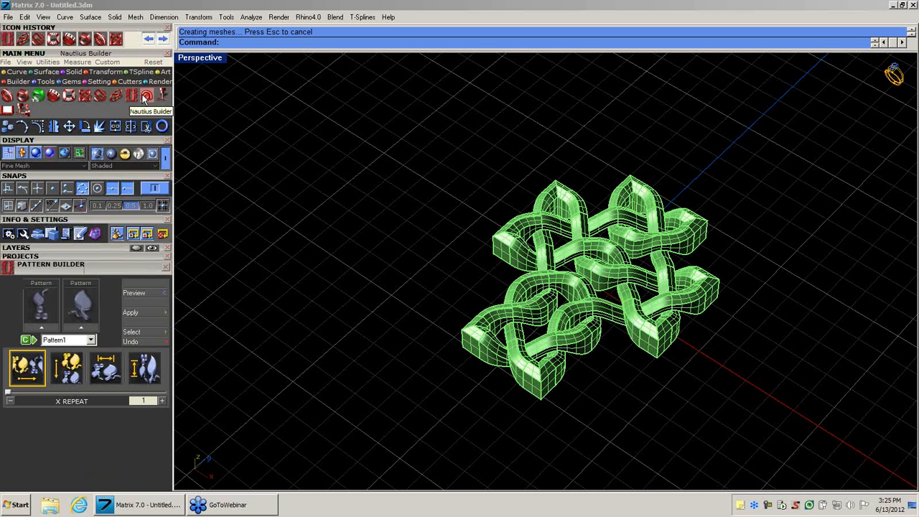
click(144, 99)
click(134, 98)
click(146, 98)
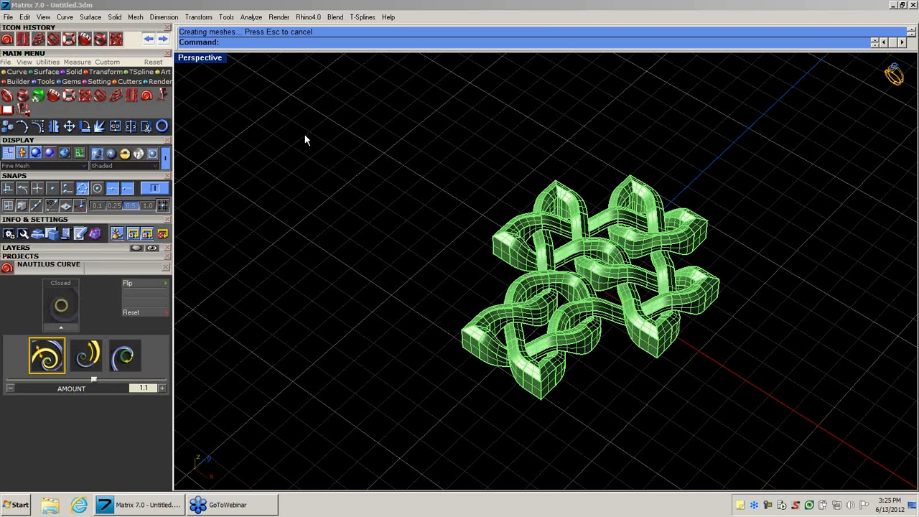
Delete the knotwork cross and reset the workspace to the default four-viewport layout.
drag(403, 115, 834, 474)
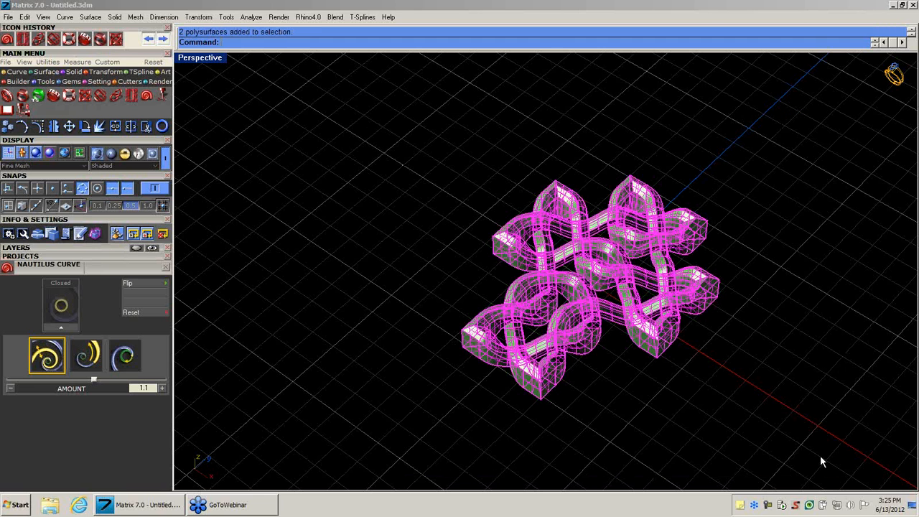
key(Delete)
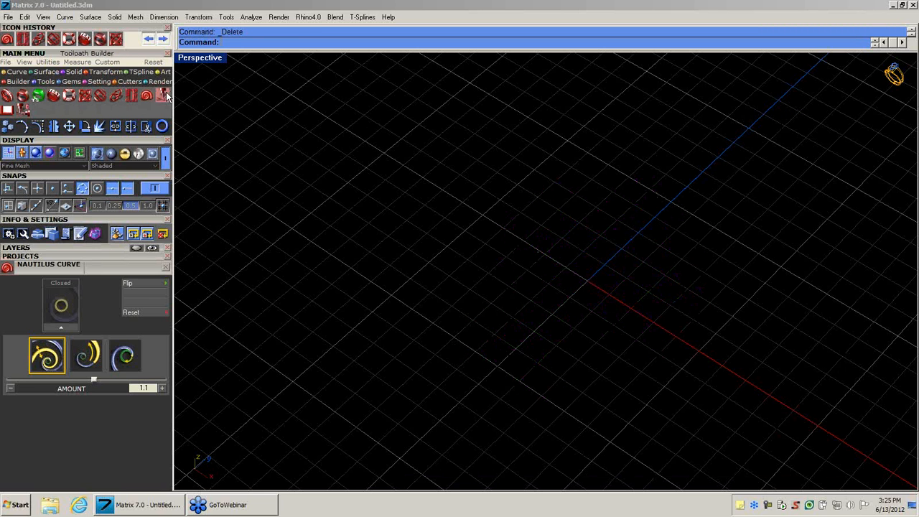
click(155, 62)
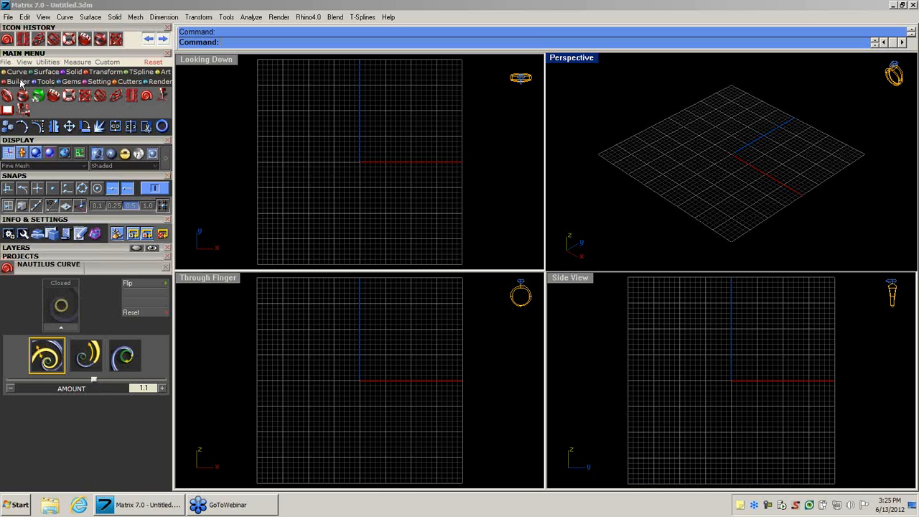
Show the Tools icon set and examine its commands, including Profile Merge.
click(43, 82)
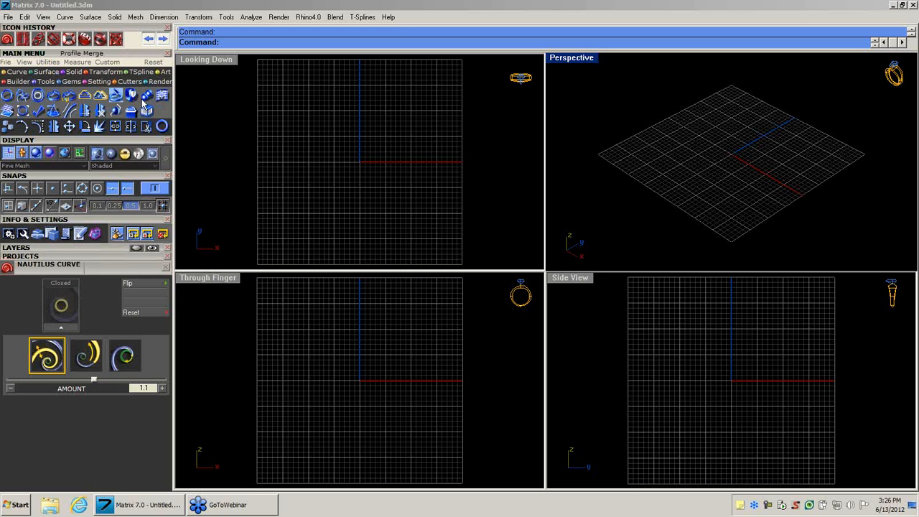
Create a USA size 7 ring rail, declining to replace the existing one.
click(8, 98)
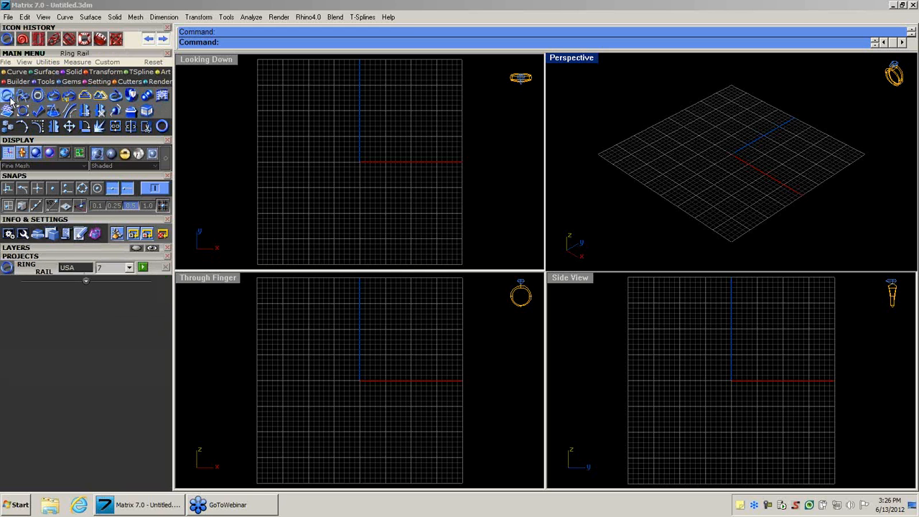
click(130, 267)
mouse_move(130, 304)
mouse_down()
mouse_move(129, 283)
mouse_move(133, 339)
mouse_move(132, 297)
mouse_up()
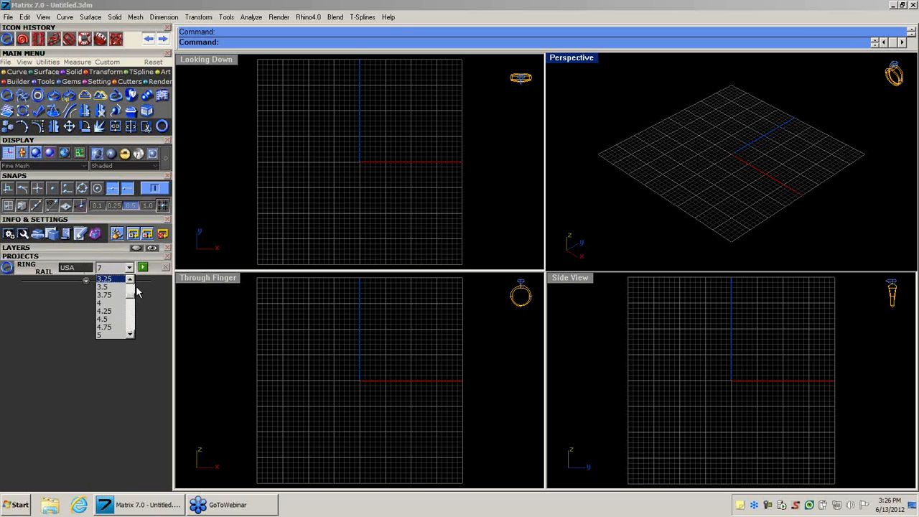
click(148, 289)
click(144, 268)
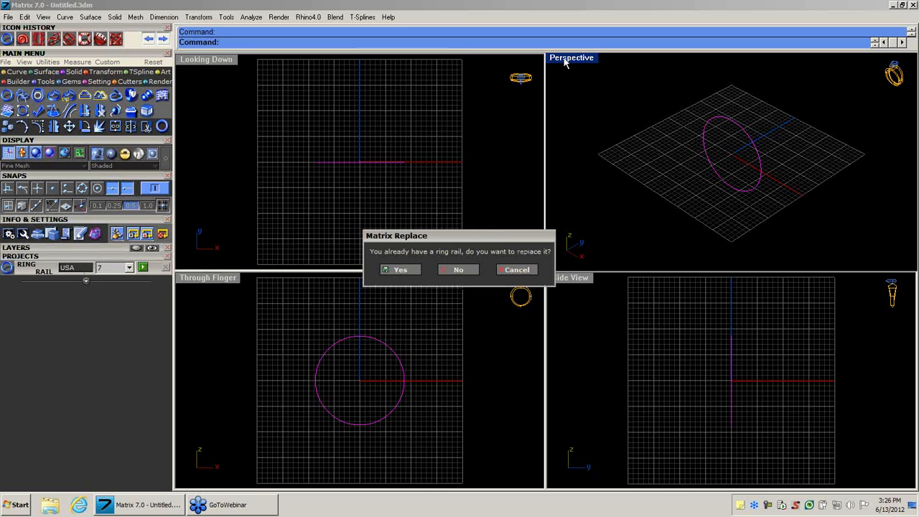
click(475, 267)
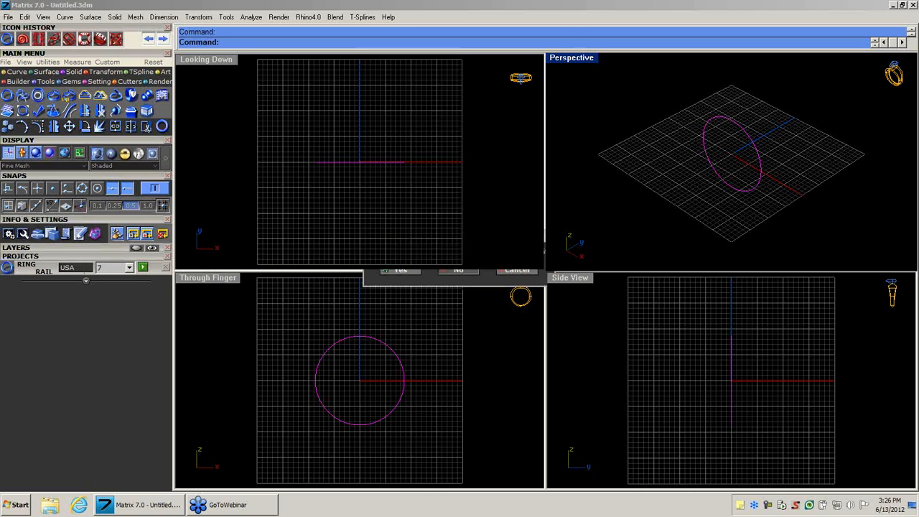
Maximize the Perspective view and examine the ring rail from several angles and distances.
click(563, 62)
double_click(561, 63)
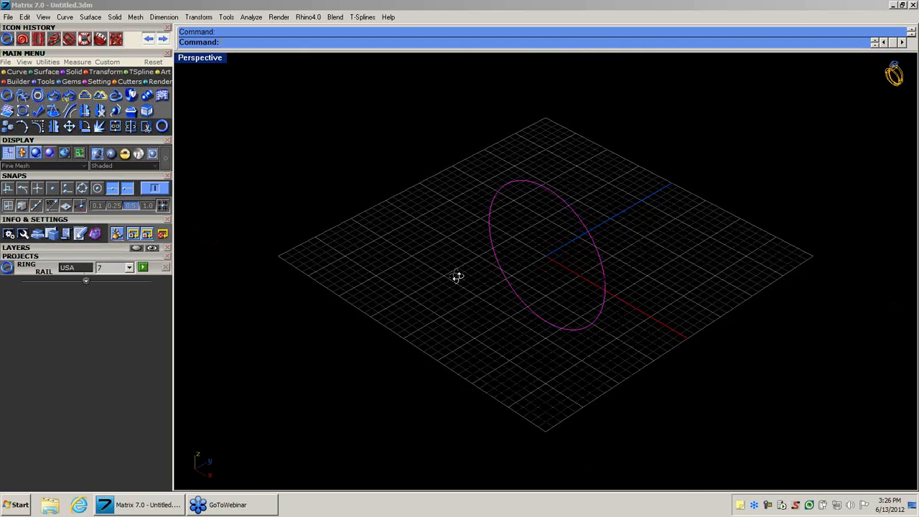
right_drag(455, 275, 466, 232)
scroll(515, 216, up, 6)
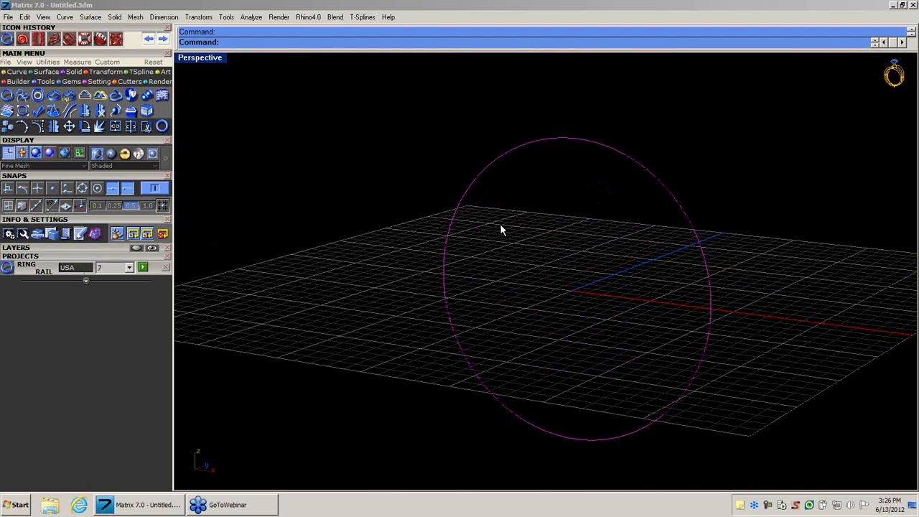
mouse_move(531, 237)
right_down()
mouse_move(584, 249)
mouse_move(533, 250)
right_up()
scroll(577, 244, down, 4)
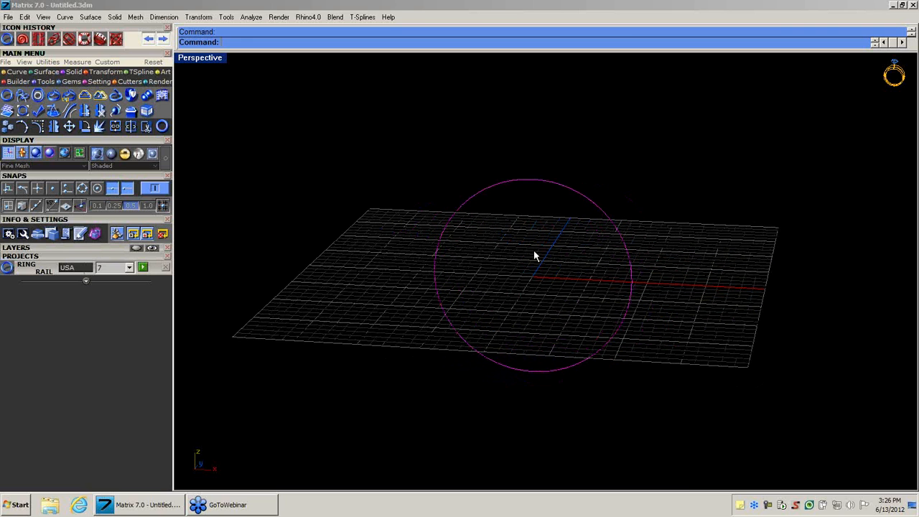
click(504, 245)
mouse_move(518, 285)
right_down()
mouse_move(550, 266)
mouse_move(531, 277)
right_up()
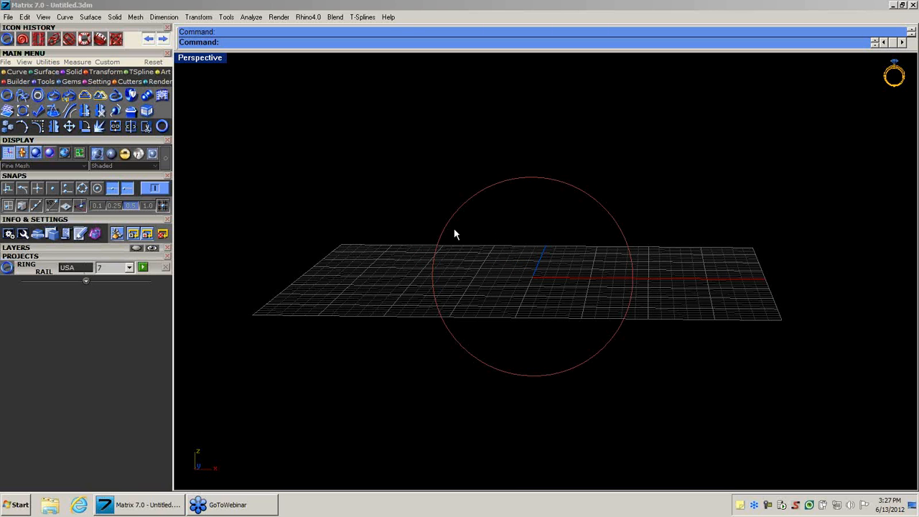
Draw a rectangle around the ring rail in the maximized Through Finger view.
click(15, 73)
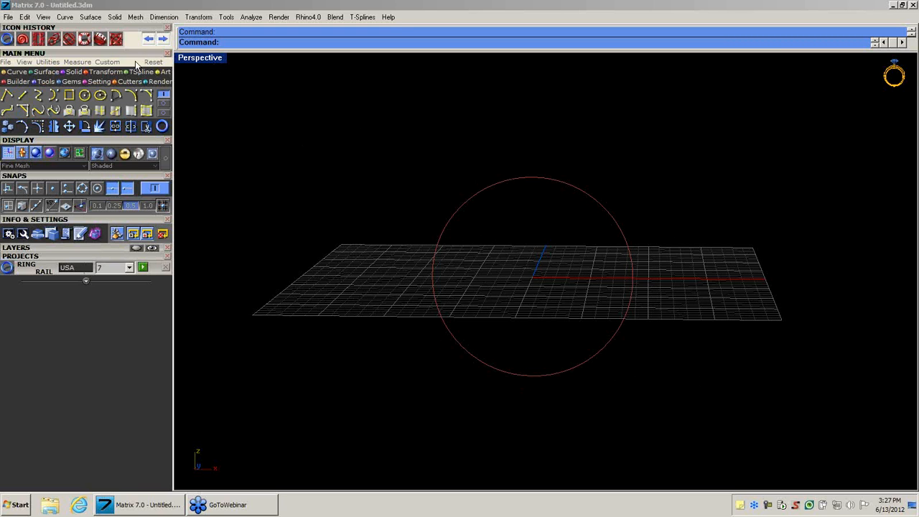
click(130, 109)
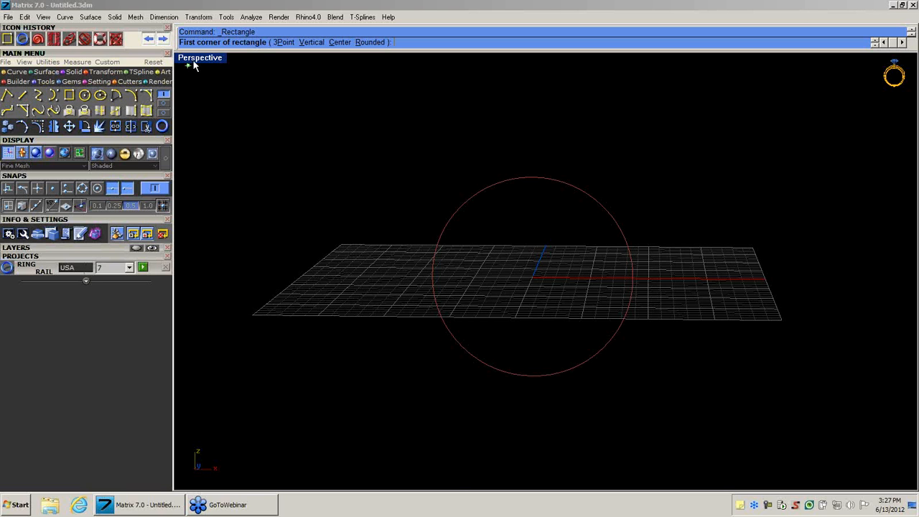
double_click(198, 59)
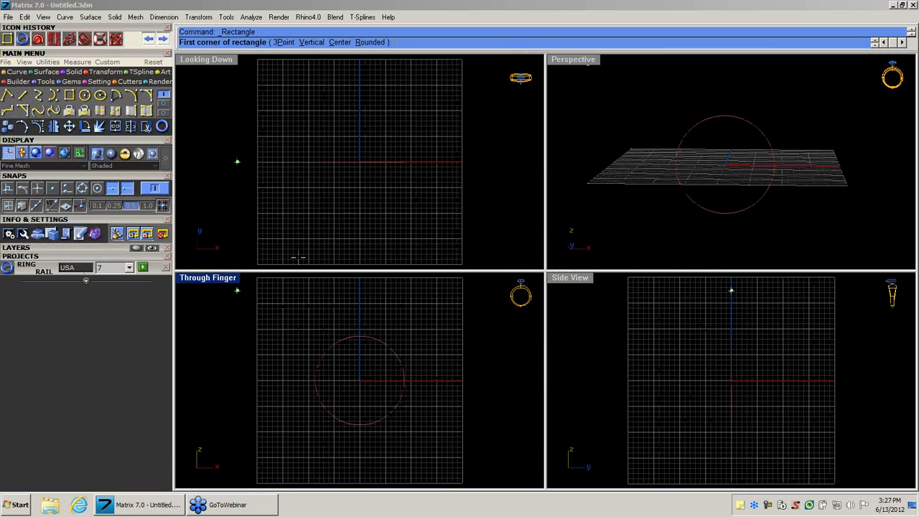
double_click(218, 281)
click(430, 156)
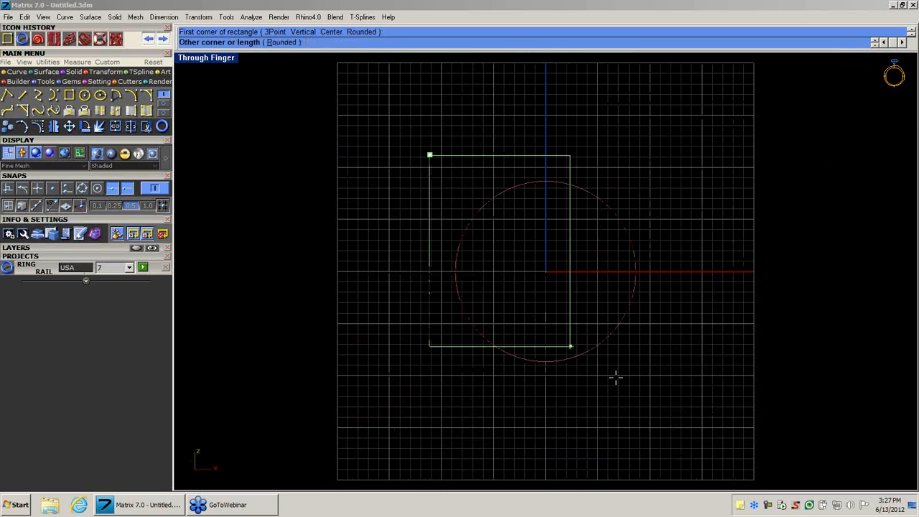
click(660, 395)
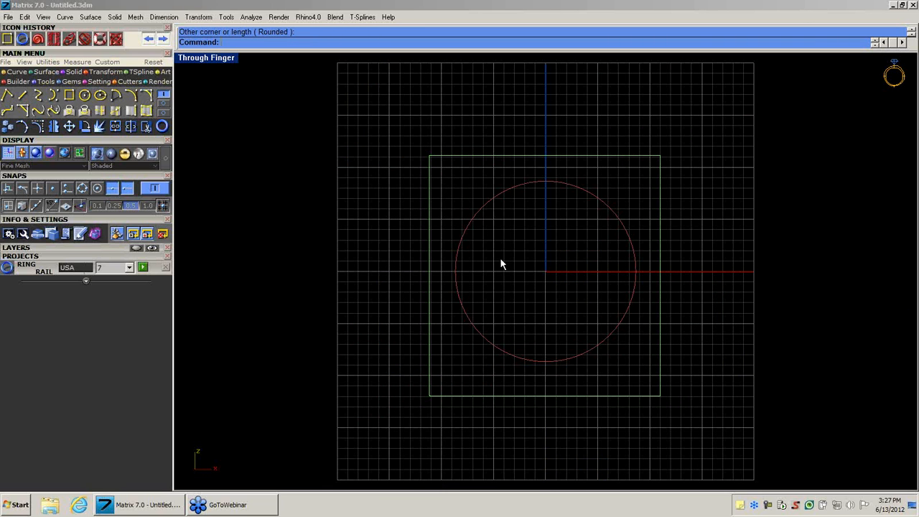
Delete the rectangle and restore the four-viewport layout.
click(587, 396)
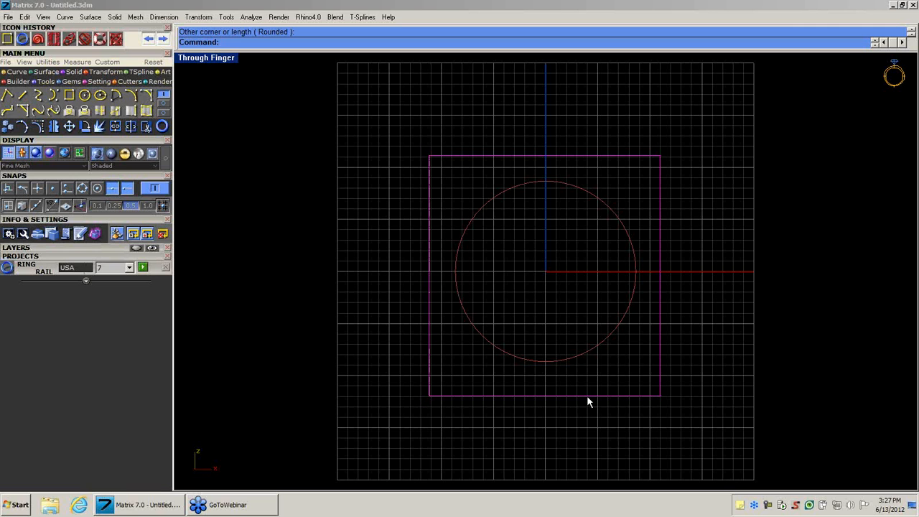
key(Delete)
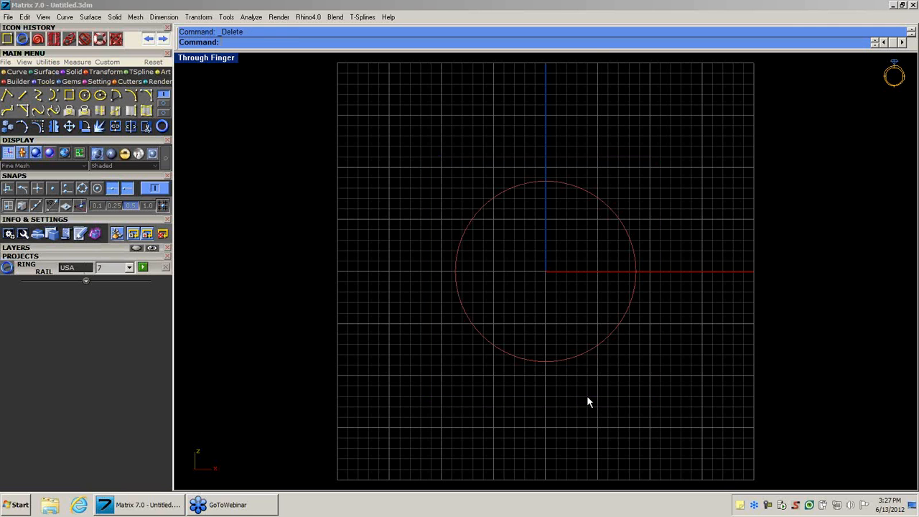
double_click(220, 62)
Maximize the Perspective view, select one of the overlapping ring rails and start an Outside Ring Rail from it.
click(578, 72)
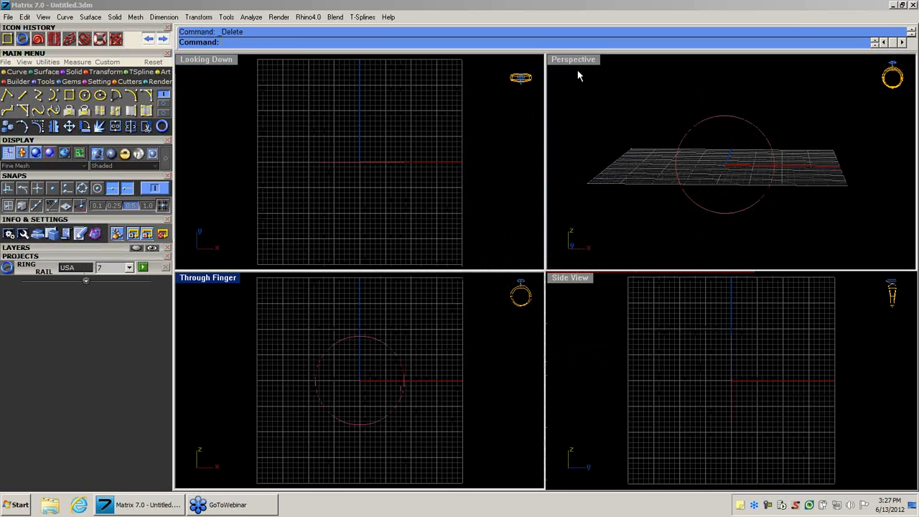
double_click(573, 59)
scroll(532, 237, down, 3)
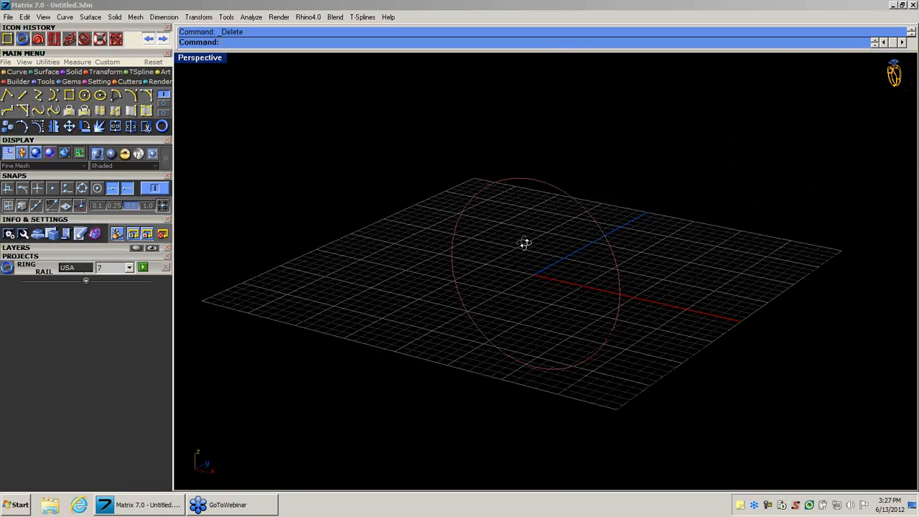
click(539, 180)
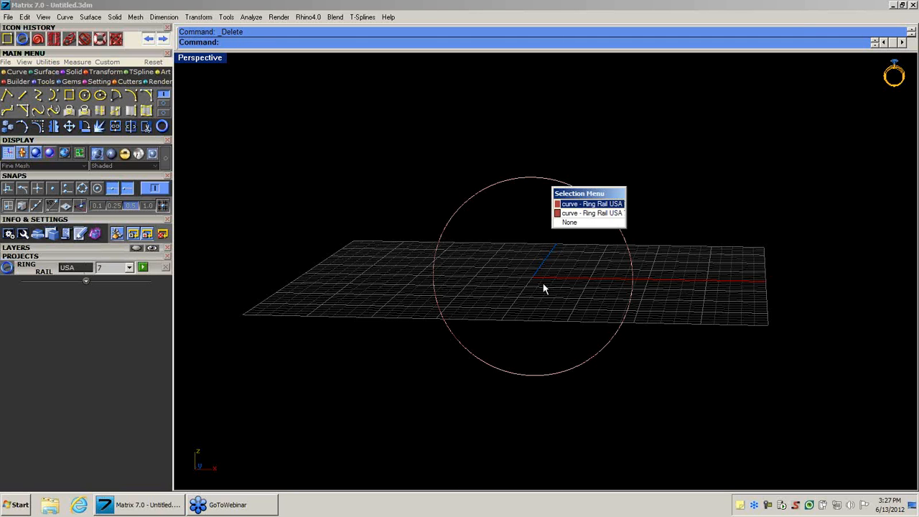
click(566, 214)
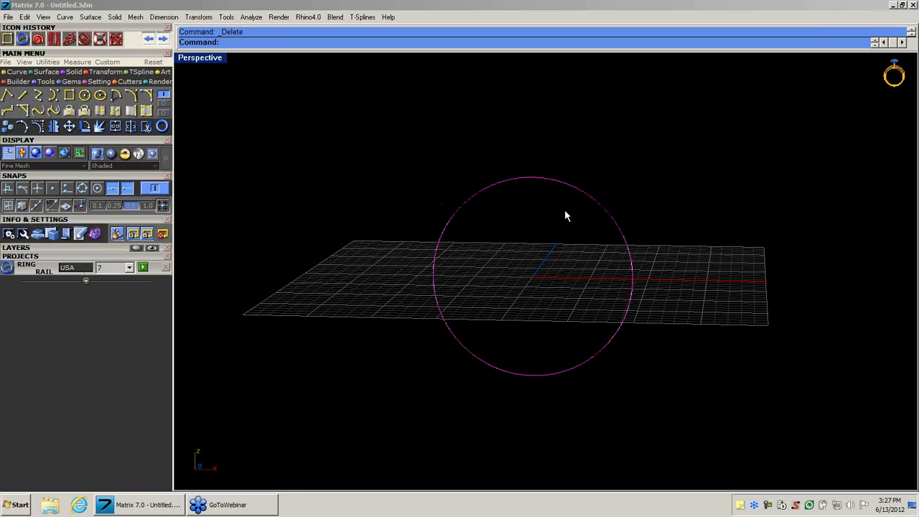
middle_click(531, 188)
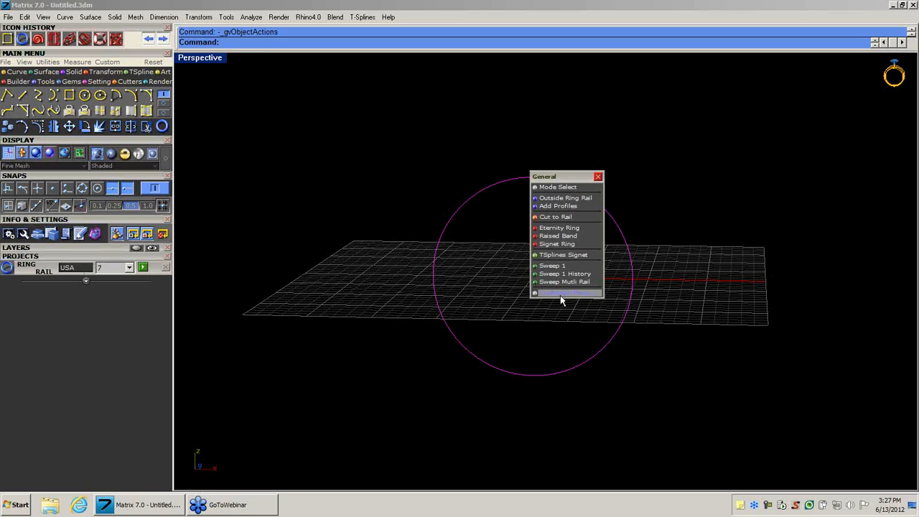
click(568, 198)
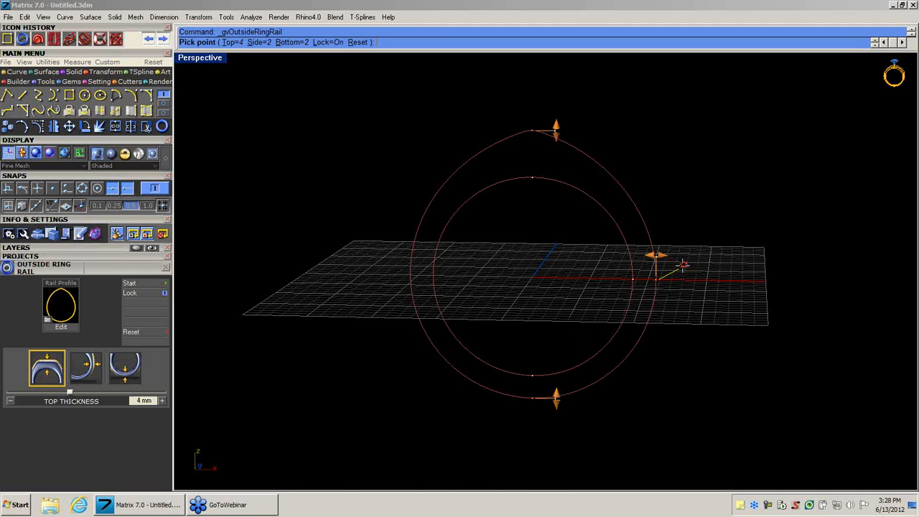
Browse the outside ring rail shape library at different thumbnail sizes and preview several shapes on the ring.
click(684, 269)
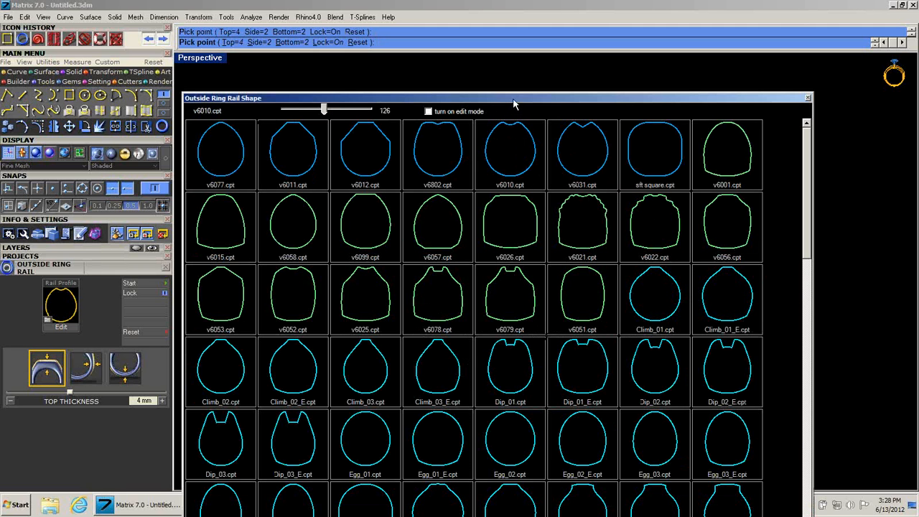
drag(325, 114, 290, 119)
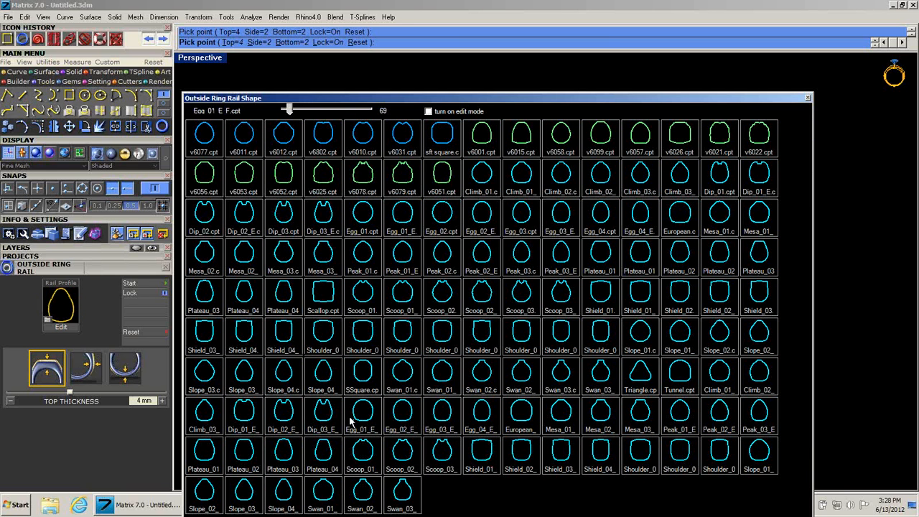
drag(461, 104, 239, 77)
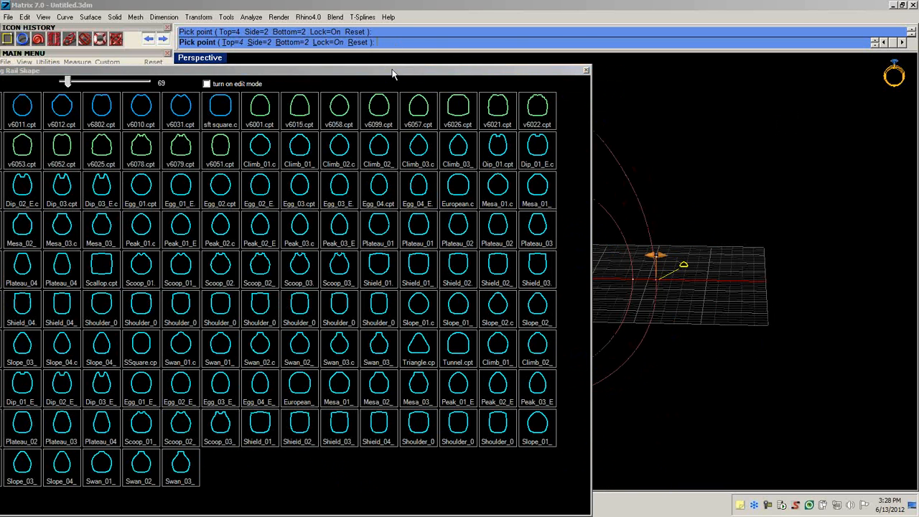
drag(395, 72, 249, 65)
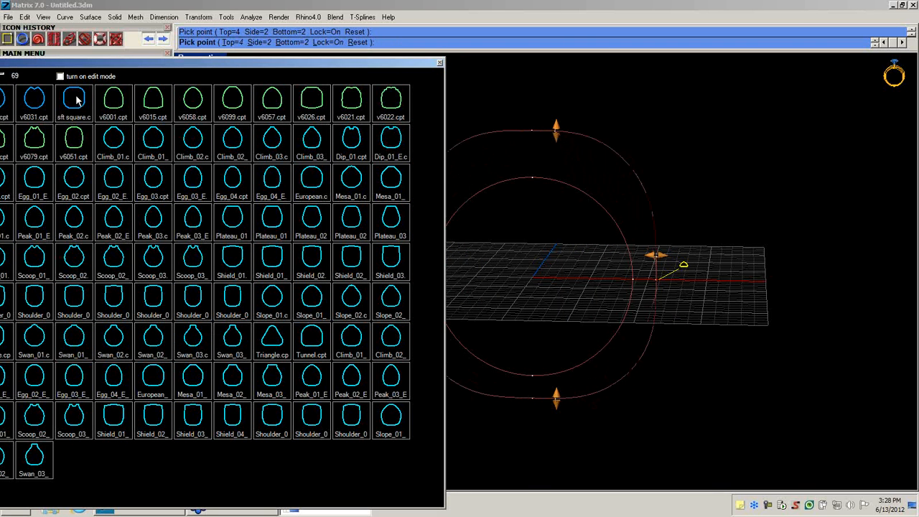
drag(87, 64, 181, 83)
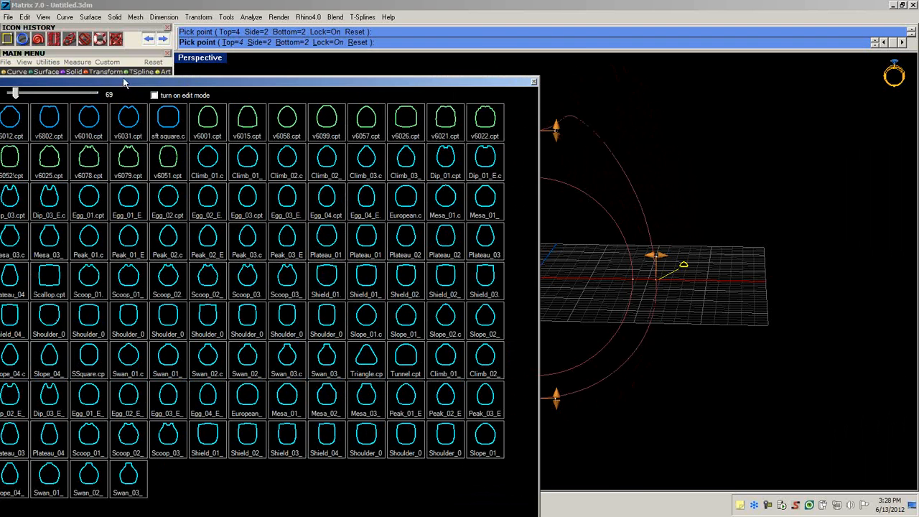
drag(126, 84, 234, 91)
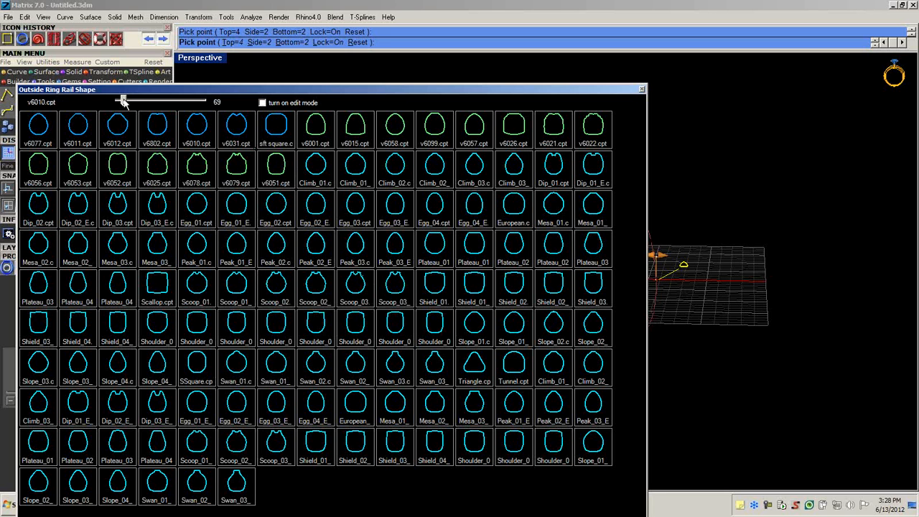
drag(124, 100, 144, 100)
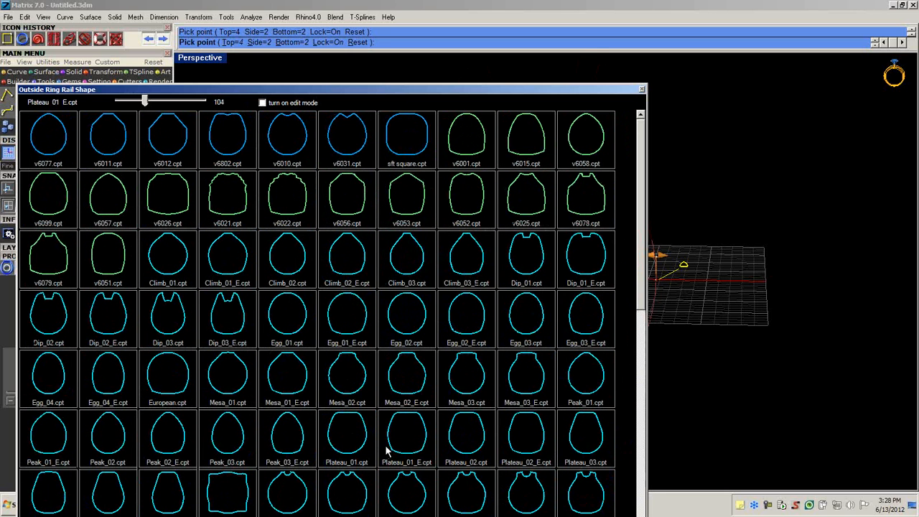
Apply the European.cpt shape to the outside ring rail and finish the rail.
click(167, 380)
mouse_move(566, 305)
right_down()
mouse_move(457, 320)
mouse_move(555, 310)
right_up()
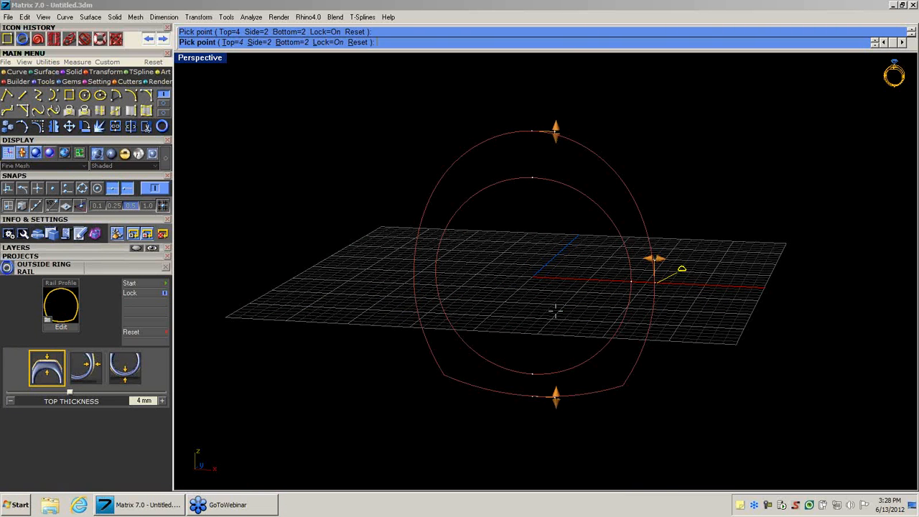
right_click(555, 310)
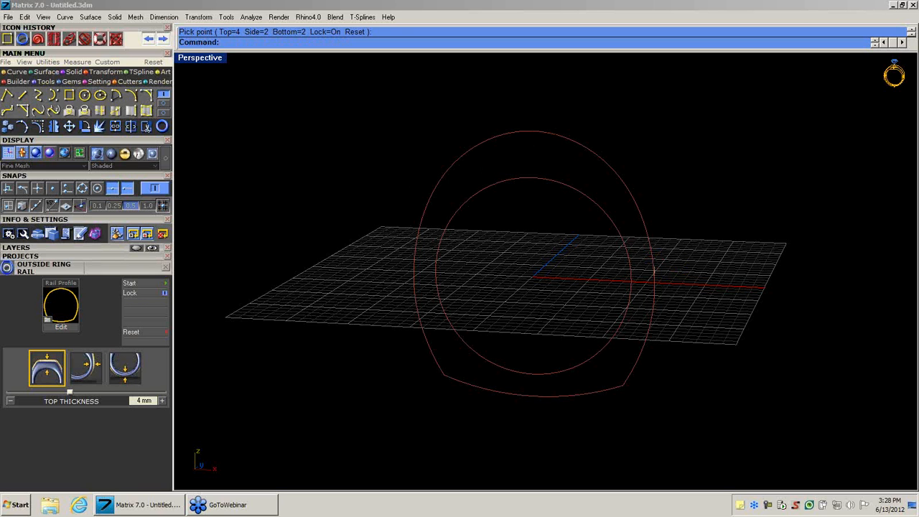
Add a profile to the inner ring rail at about position 40 on the curve and assign the outer rail as its second rail.
mouse_move(500, 236)
right_down()
mouse_move(493, 254)
mouse_move(505, 239)
right_up()
scroll(504, 234, up, 2)
scroll(507, 230, down, 2)
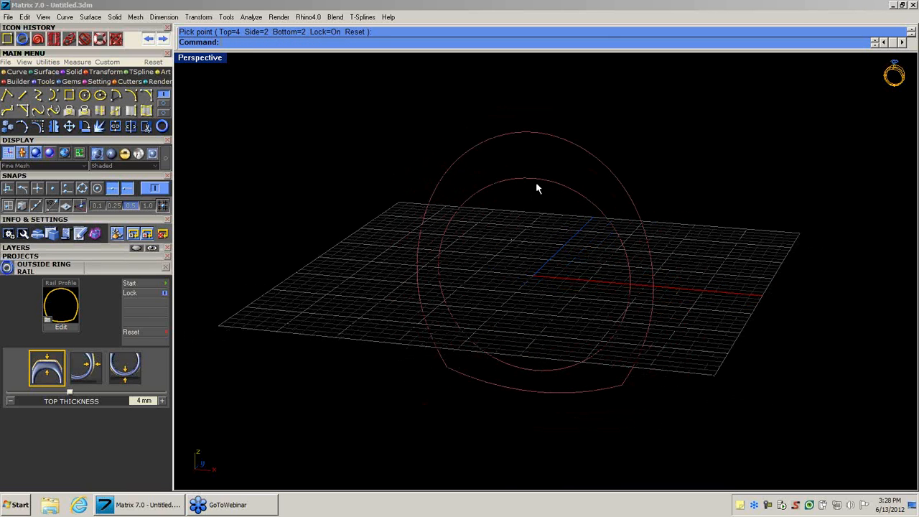
middle_click(538, 183)
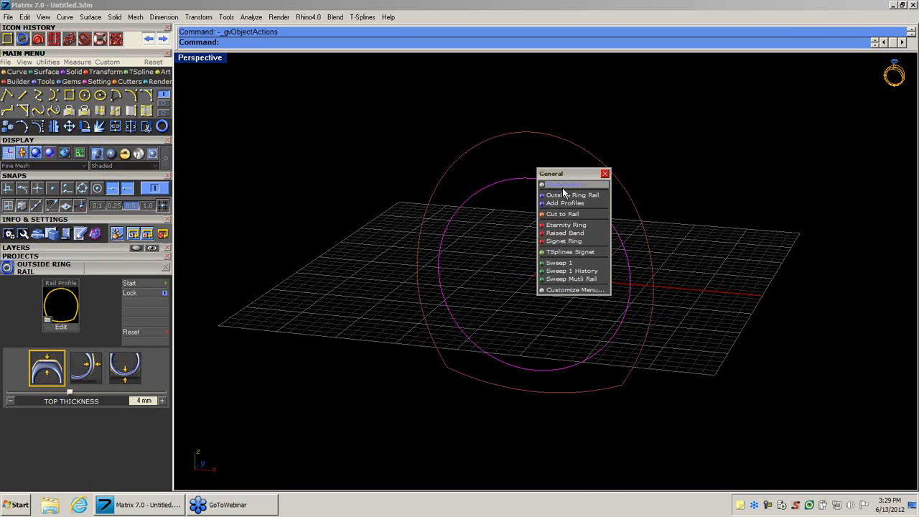
click(566, 204)
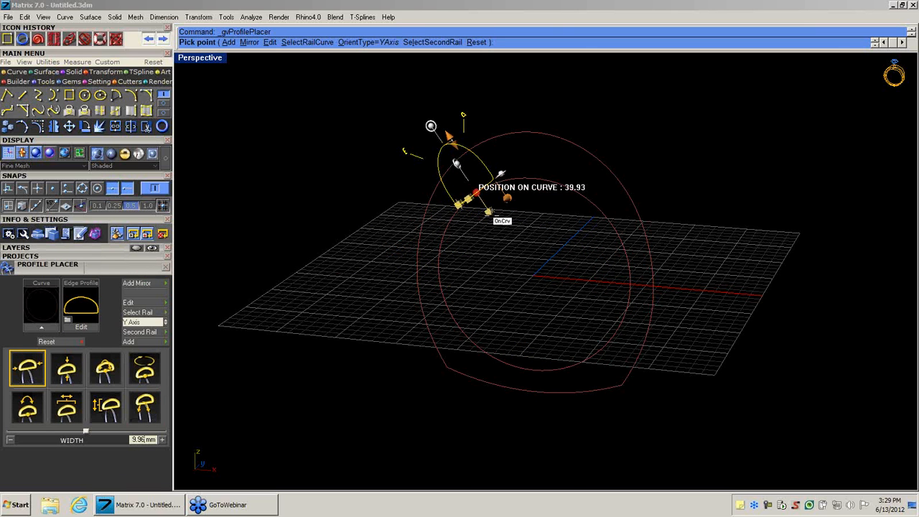
click(476, 200)
scroll(469, 147, up, 2)
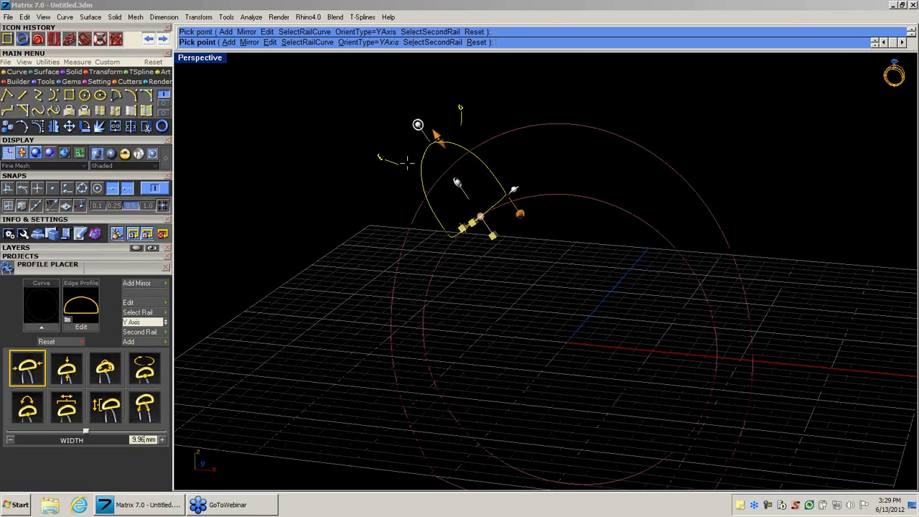
click(427, 42)
click(484, 142)
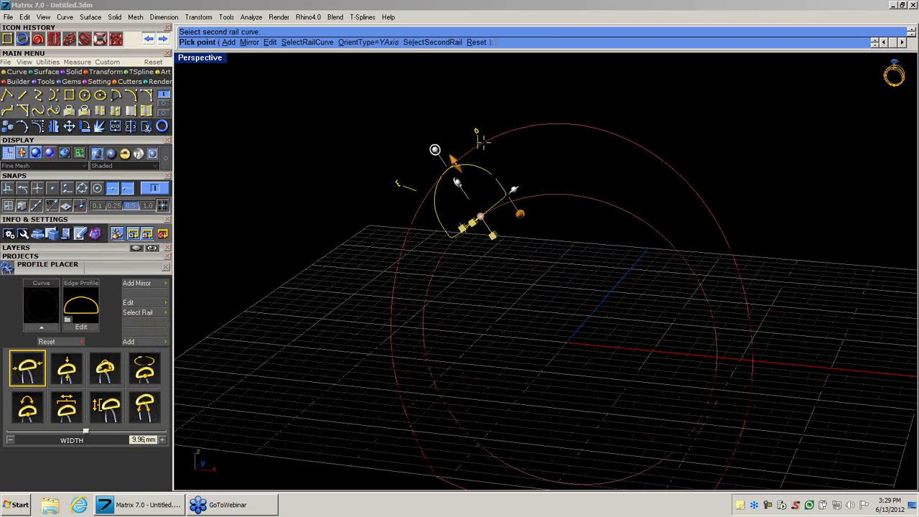
Move the placed profile to 39.3% on the inner ring rail and mirror it to the other side of the ring.
mouse_move(480, 215)
mouse_down()
mouse_move(509, 199)
mouse_move(556, 198)
mouse_move(503, 202)
mouse_move(476, 217)
mouse_move(481, 228)
mouse_up()
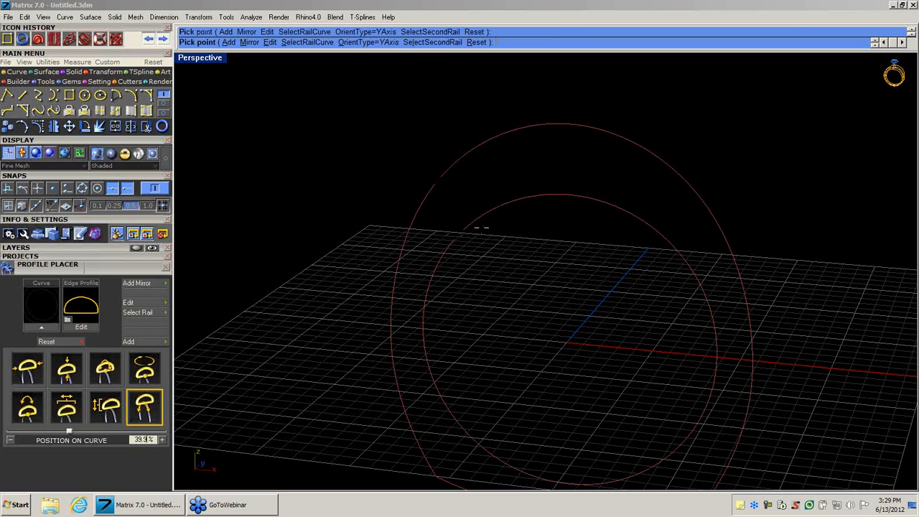
click(250, 41)
Add a third profile at the bottom quadrant of the inner ring rail, at 0% on the curve, and finish placing profiles.
click(227, 43)
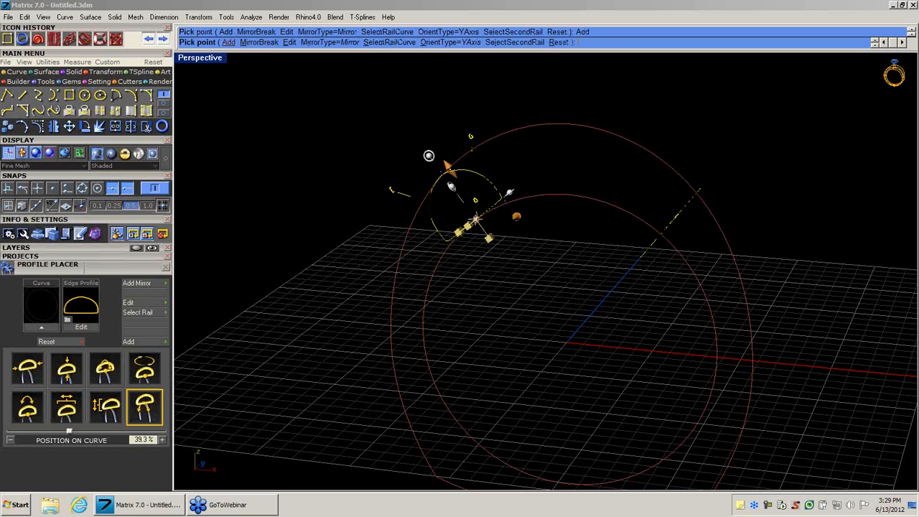
drag(479, 221, 569, 433)
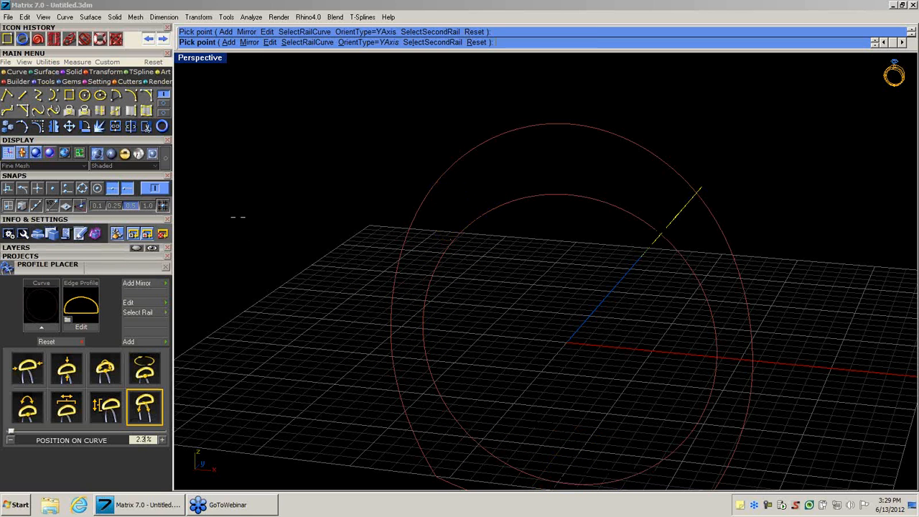
click(82, 188)
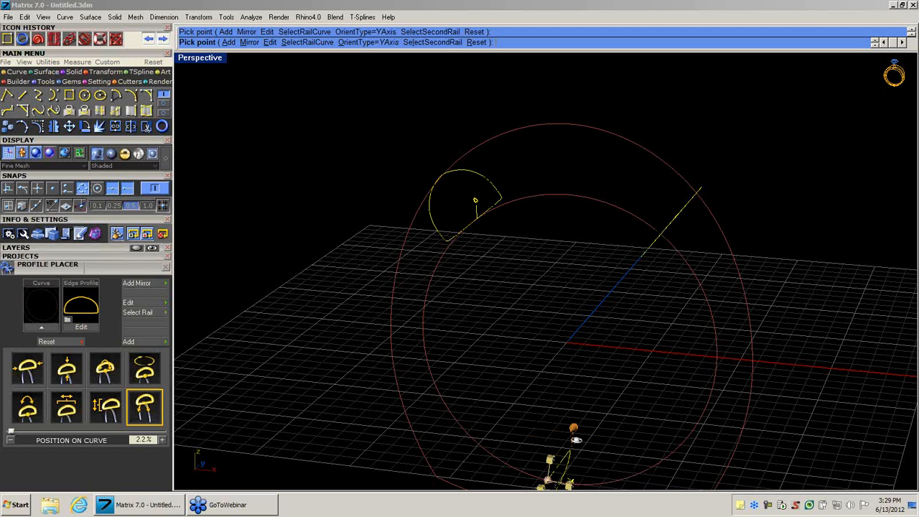
drag(528, 472, 561, 477)
scroll(561, 478, down, 3)
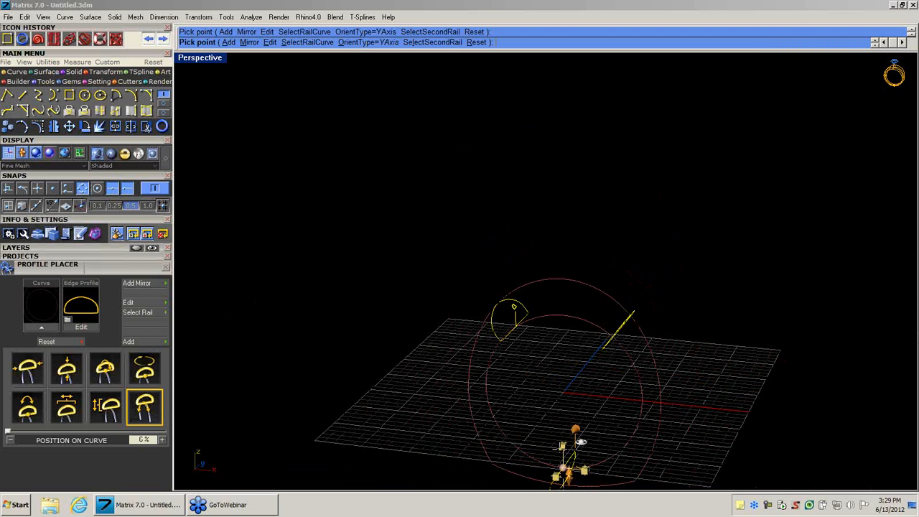
shift+right_drag(544, 384, 530, 248)
scroll(526, 282, up, 4)
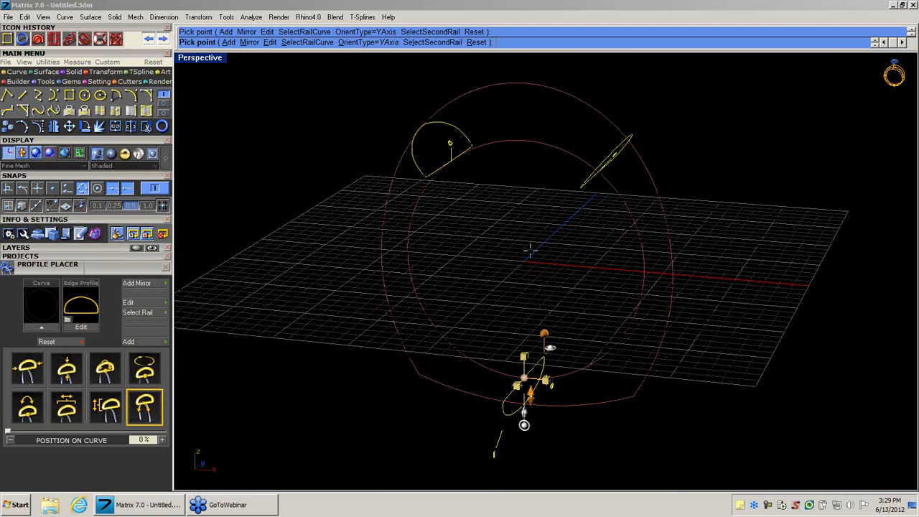
right_click(530, 250)
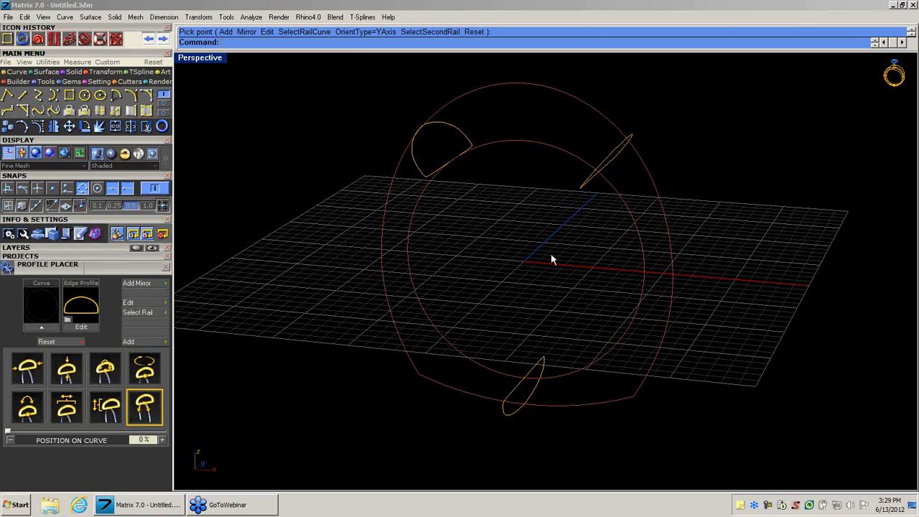
Start a Sweep Multi Rail with the inner and outer ring rails as the rail curves.
right_drag(552, 256, 535, 171)
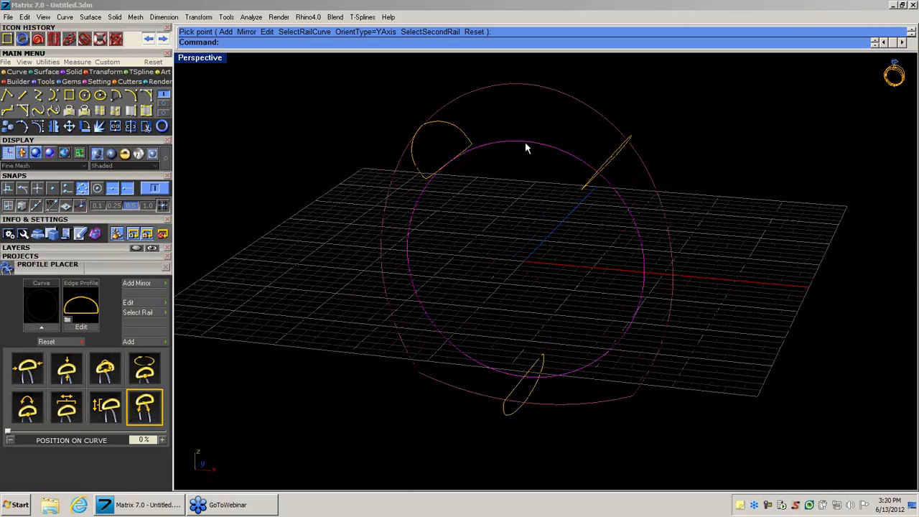
middle_click(525, 143)
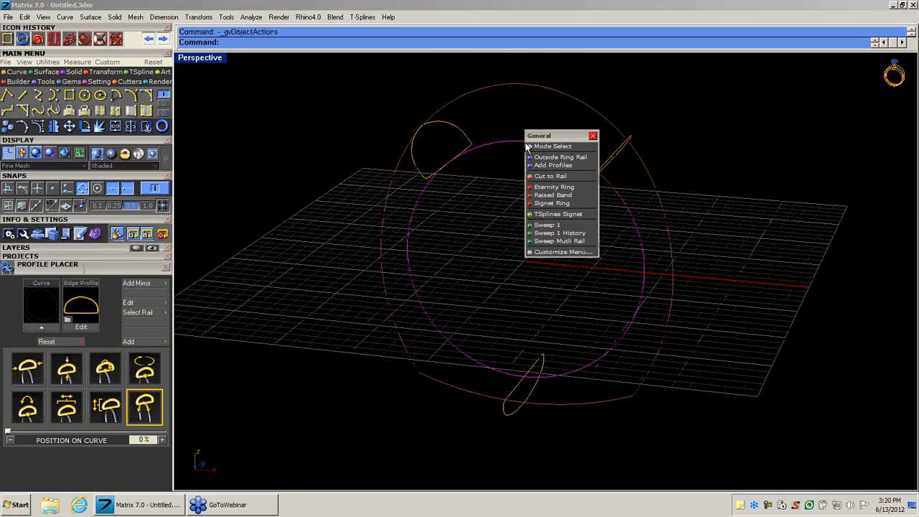
click(560, 242)
click(525, 143)
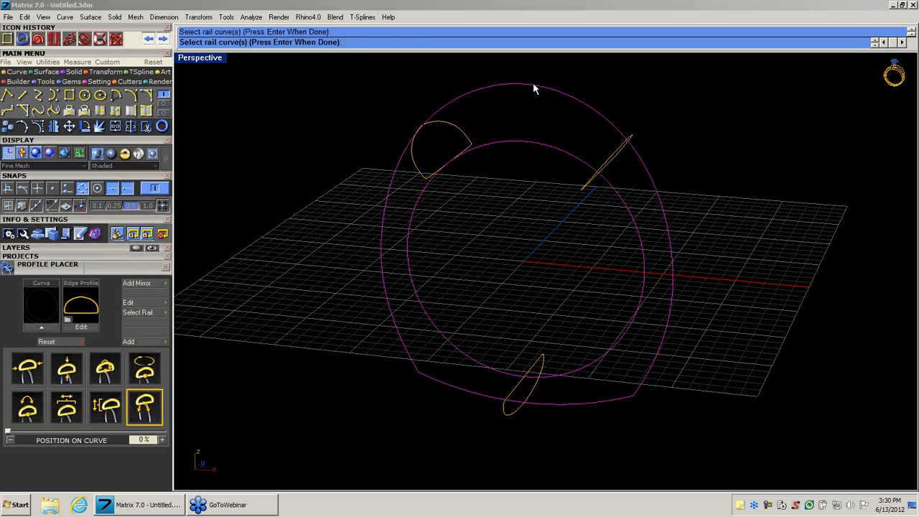
key(Return)
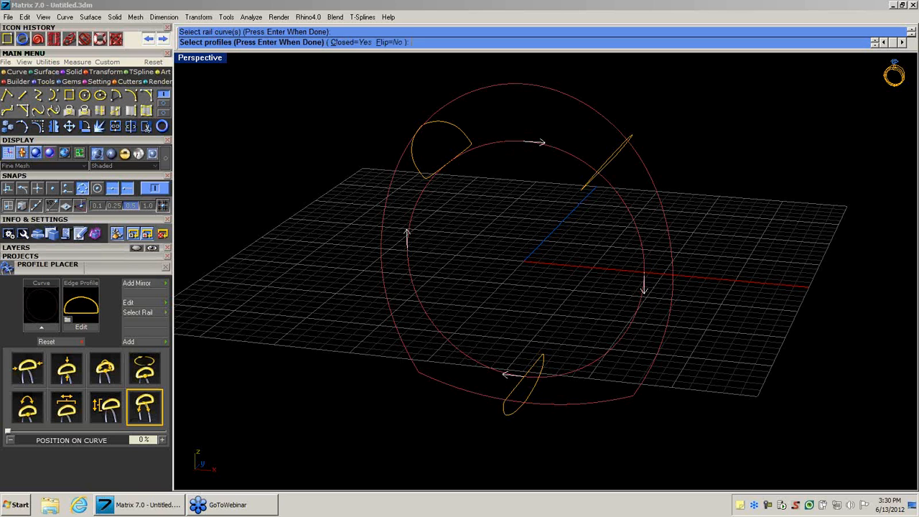
Sweep the three profiles along the rails with Closed set to No and display the resulting band shaded.
click(613, 144)
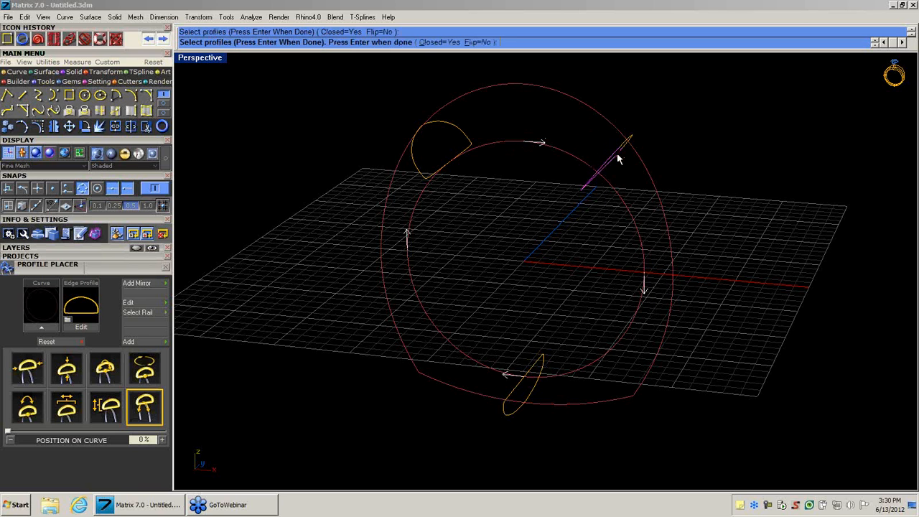
click(525, 400)
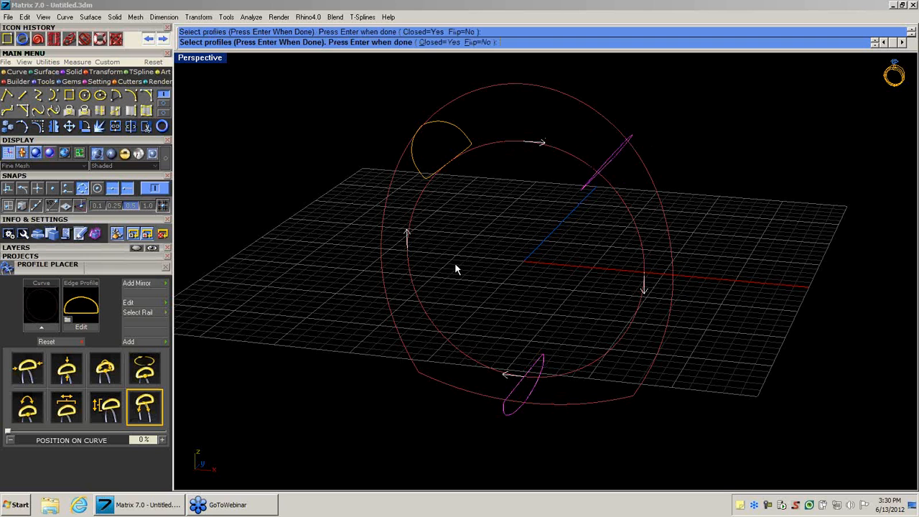
click(425, 175)
click(438, 45)
right_drag(530, 273, 518, 288)
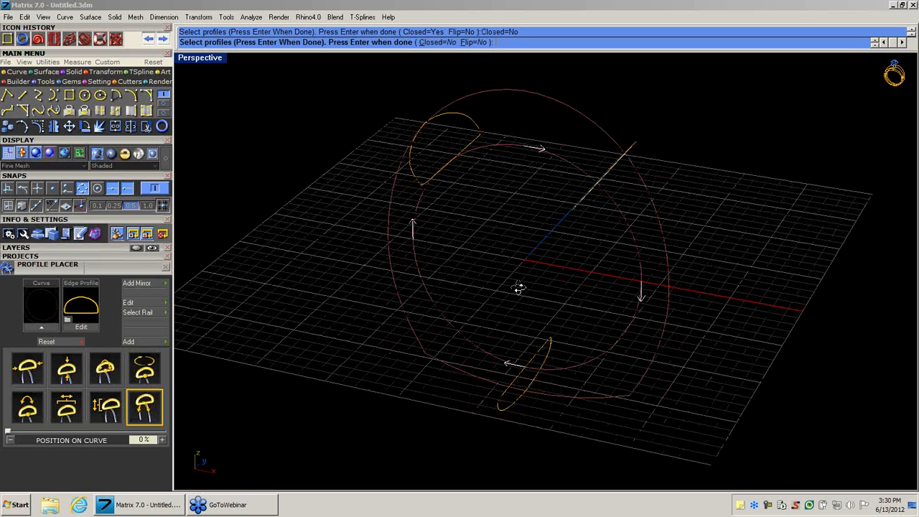
key(Return)
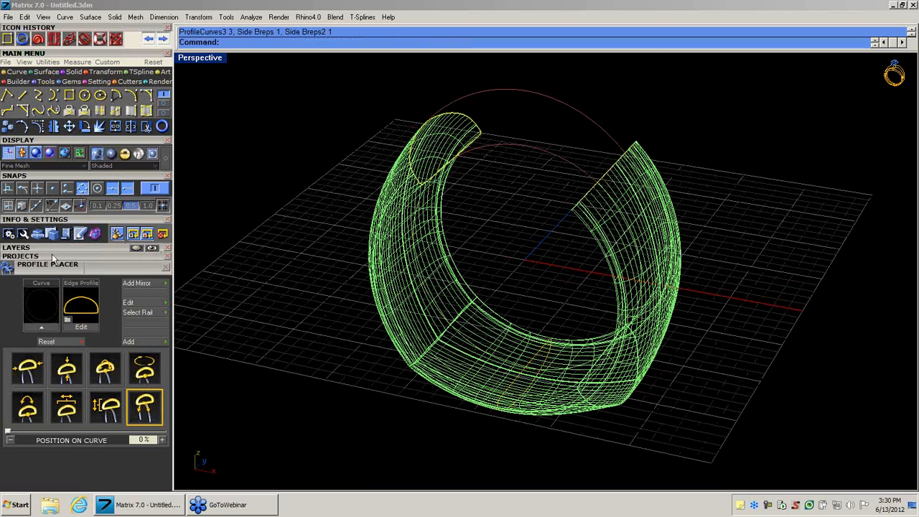
click(99, 152)
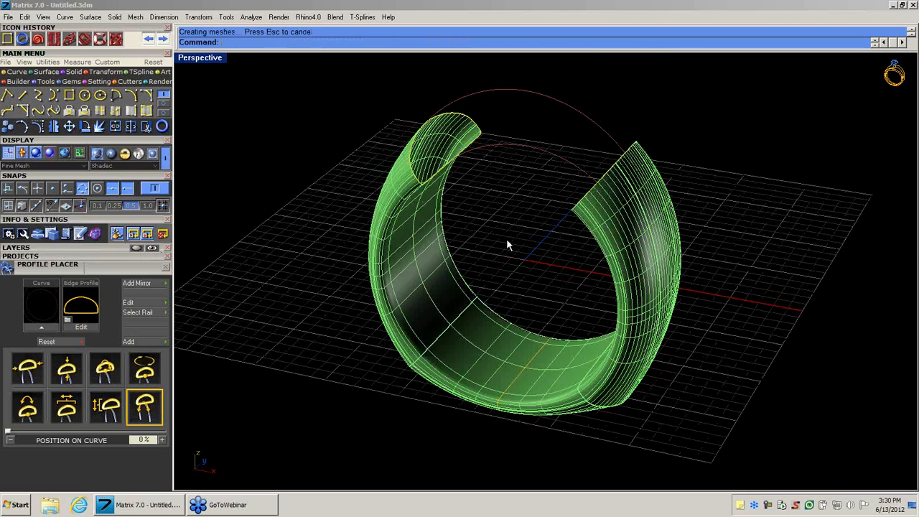
mouse_move(507, 244)
right_down()
mouse_move(443, 279)
mouse_move(486, 267)
mouse_move(474, 259)
right_up()
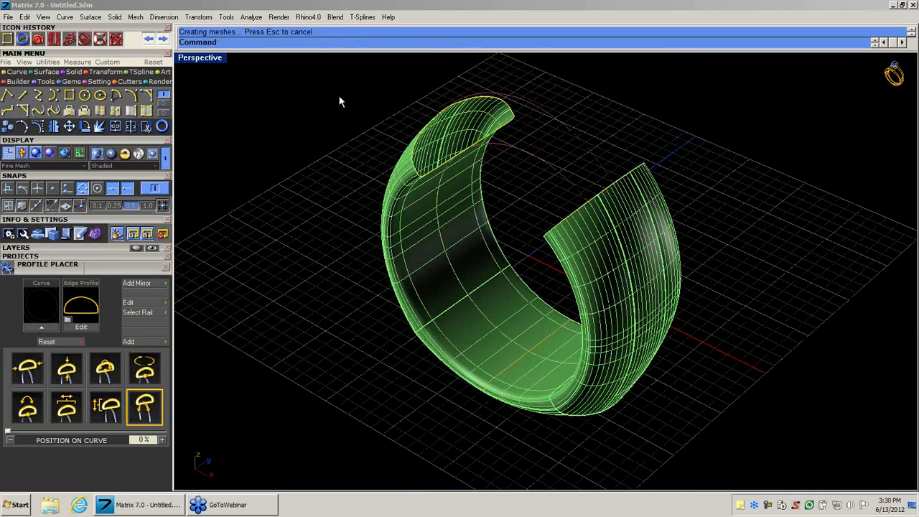
Save the band with all its curves into slot 1 of the Demo project.
drag(341, 75, 794, 454)
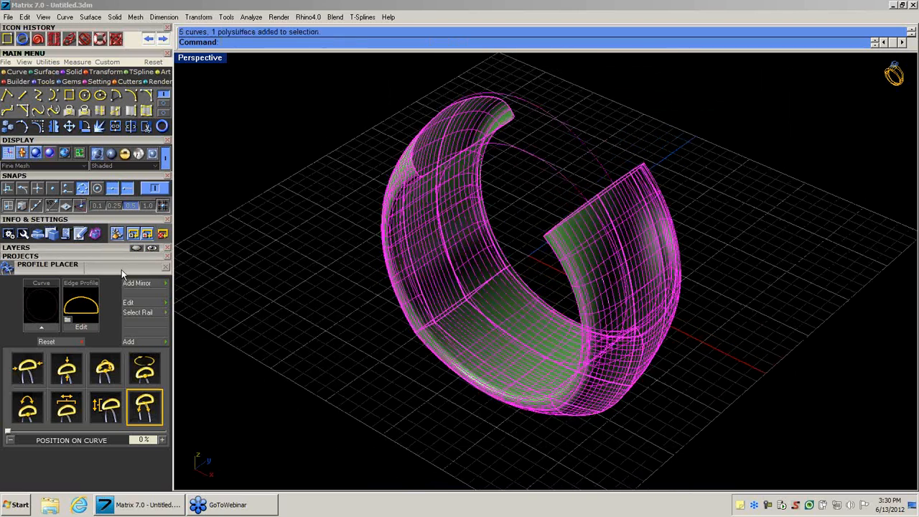
click(51, 256)
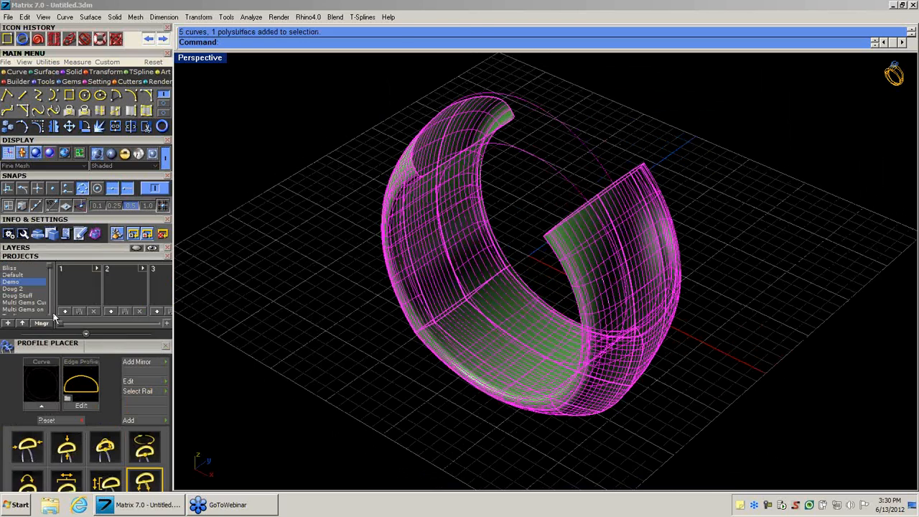
click(71, 314)
click(251, 299)
Start a Profile Cap on the profile curve at the first open end of the band.
right_drag(465, 236, 332, 286)
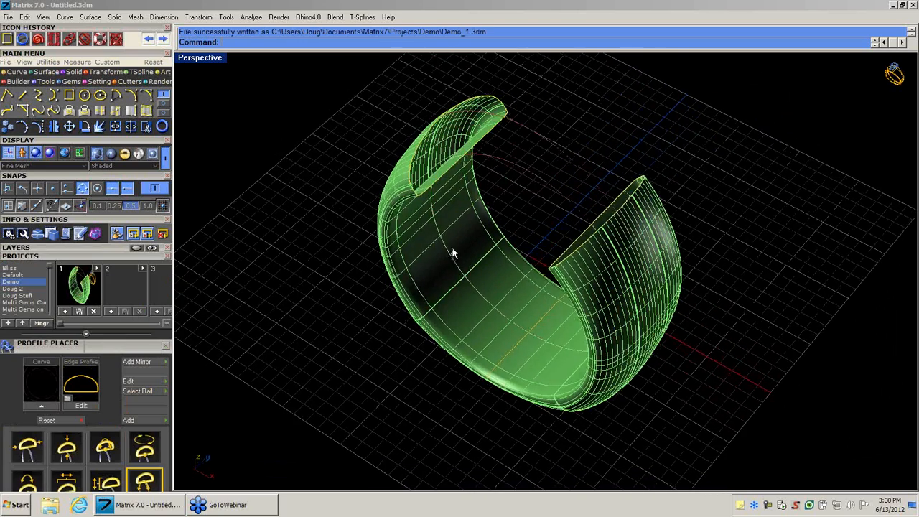
right_drag(452, 250, 449, 167)
scroll(463, 126, up, 5)
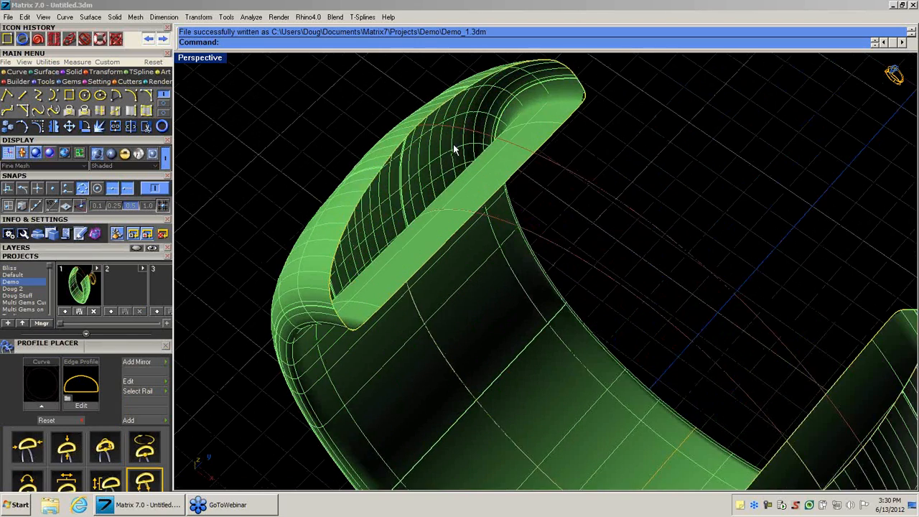
scroll(460, 158, down, 4)
scroll(463, 167, up, 3)
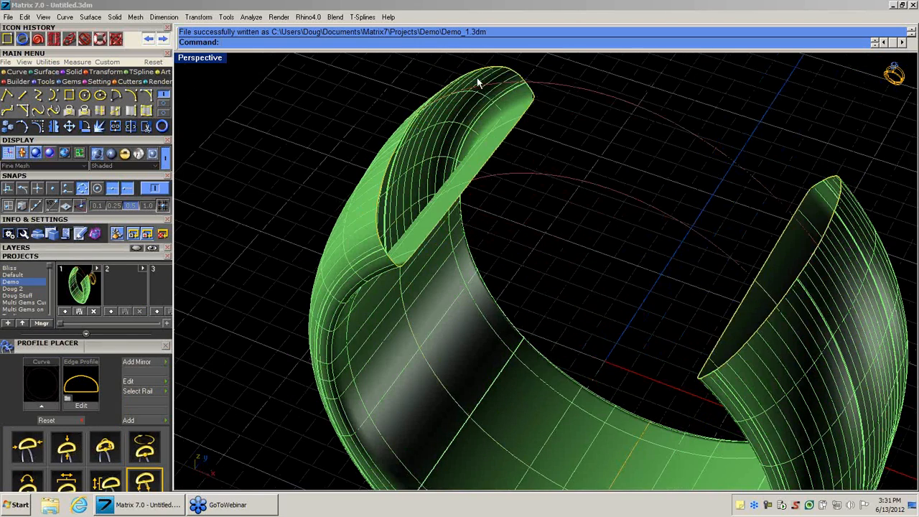
click(489, 74)
click(501, 97)
right_click(501, 97)
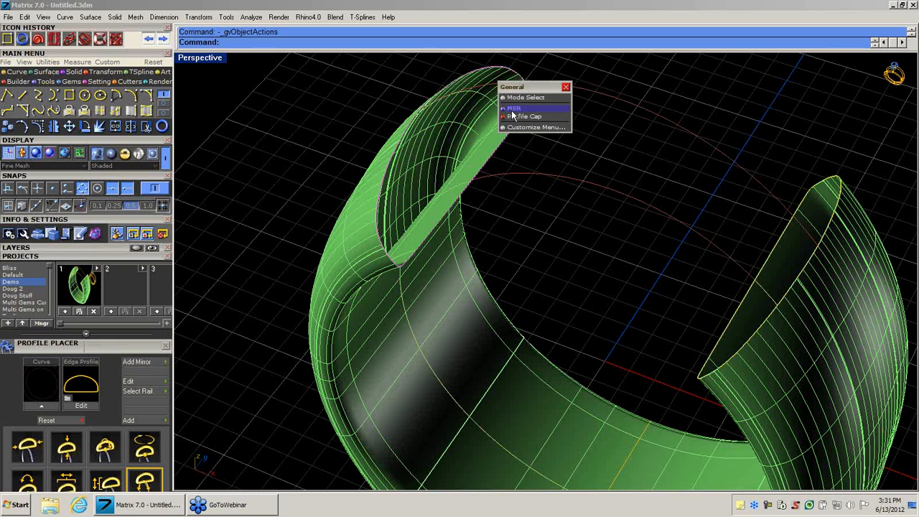
click(514, 117)
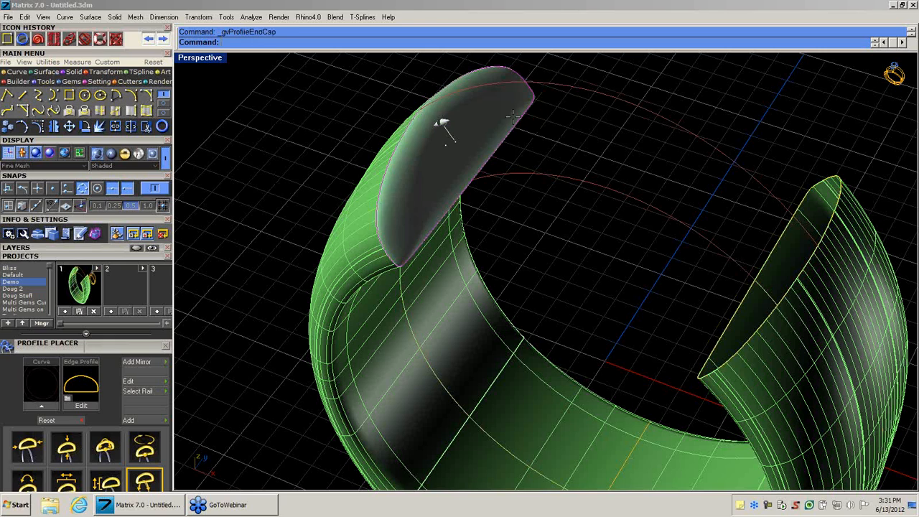
Set the first end cap's amount to 1.50 and create the cap.
right_drag(519, 191, 576, 217)
scroll(556, 171, down, 2)
mouse_move(466, 155)
mouse_down()
mouse_move(559, 90)
mouse_move(457, 156)
mouse_move(302, 191)
mouse_move(477, 144)
mouse_up()
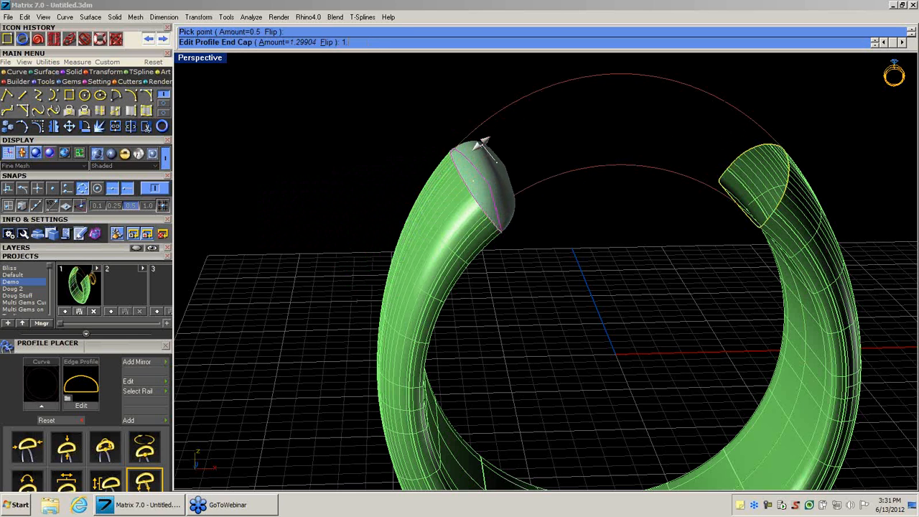
key(Return)
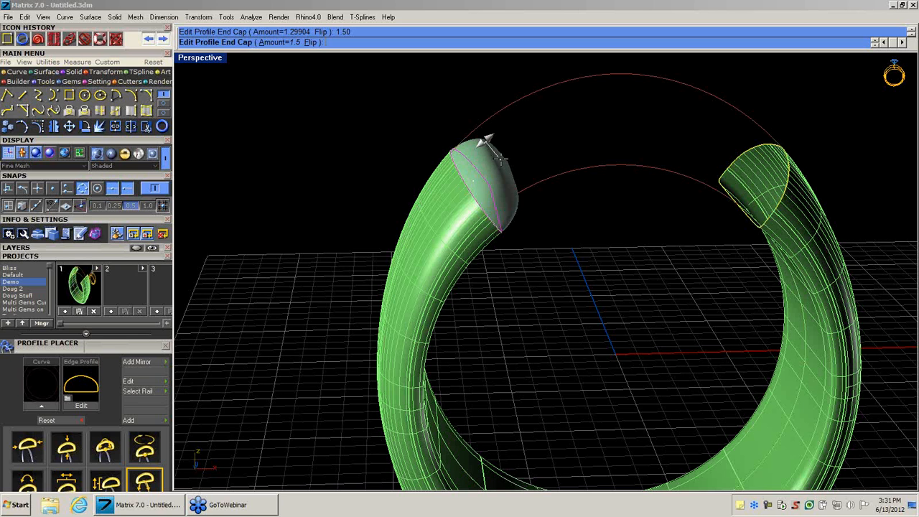
key(Return)
Cap the band's other open end with a Profile Cap of amount 1.5, flipped to bulge outward.
click(744, 160)
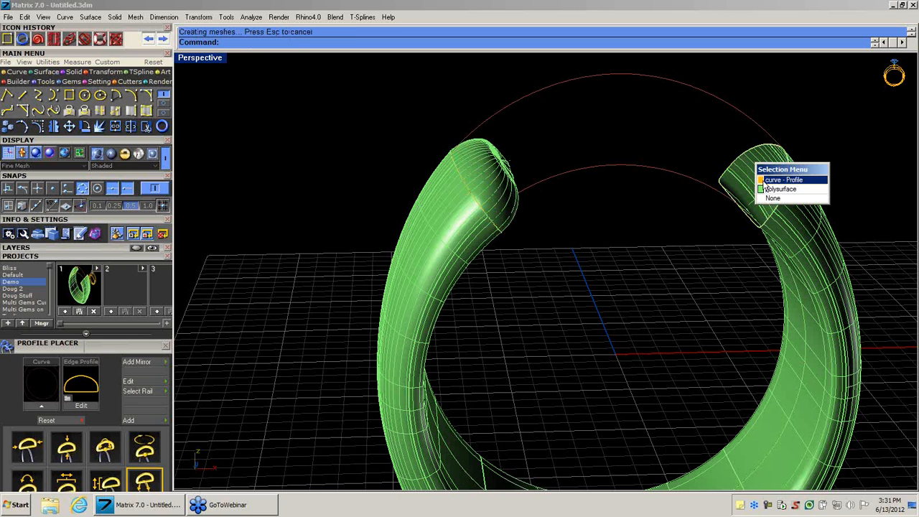
click(763, 185)
right_click(758, 177)
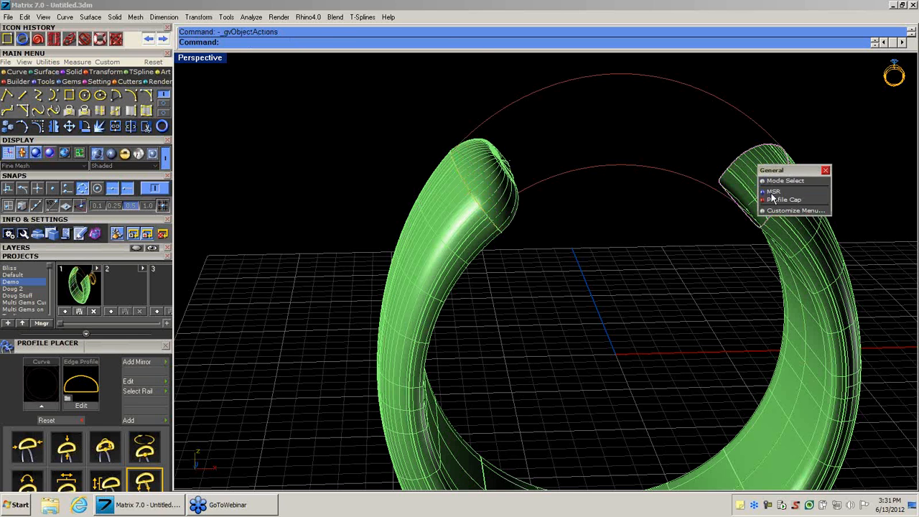
click(772, 199)
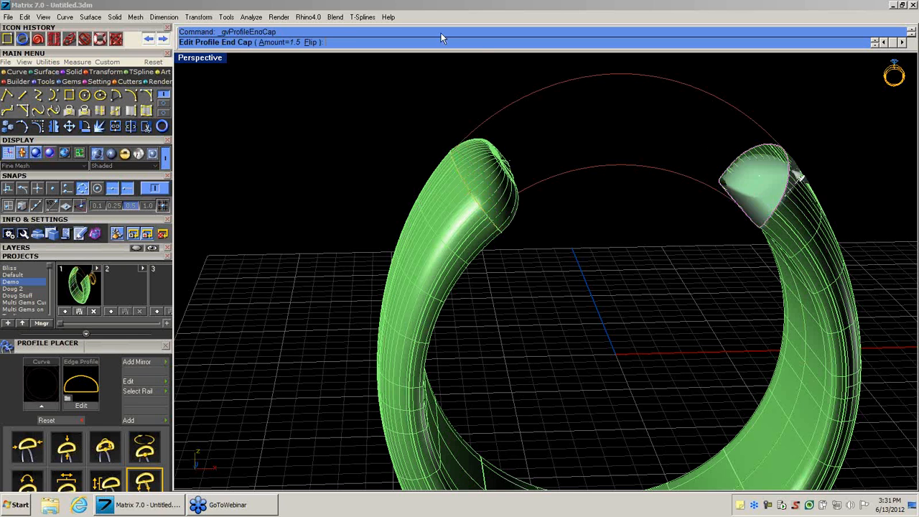
click(311, 42)
right_drag(634, 268, 474, 168)
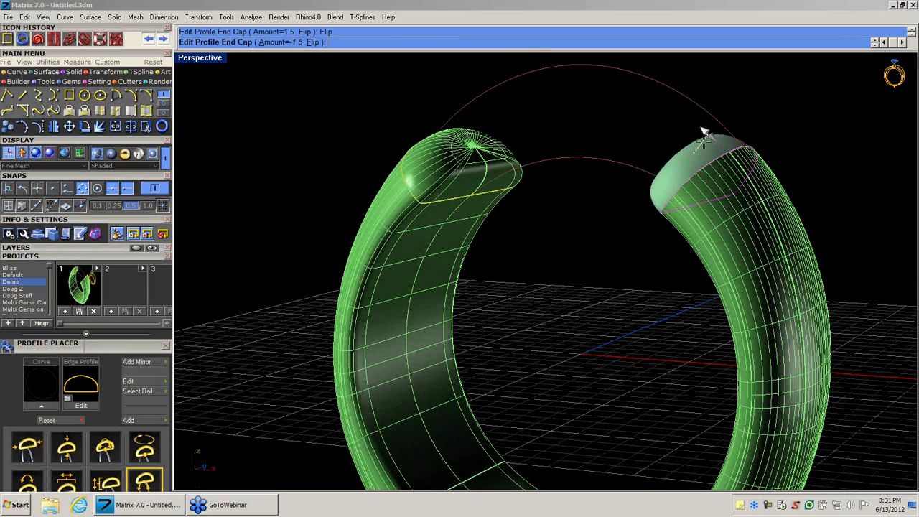
right_click(591, 214)
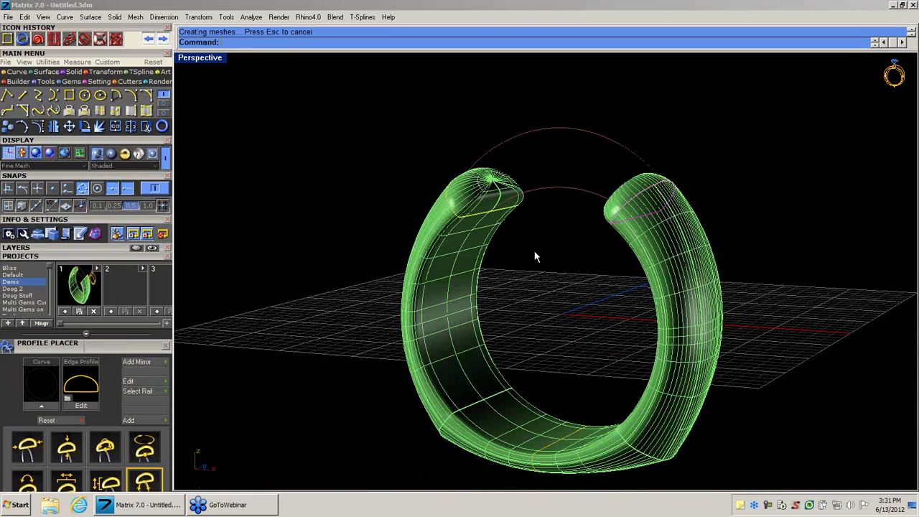
Save the capped band with its curves over slot 1 of the Demo project.
right_drag(535, 253, 541, 207)
scroll(542, 280, up, 2)
scroll(542, 208, down, 2)
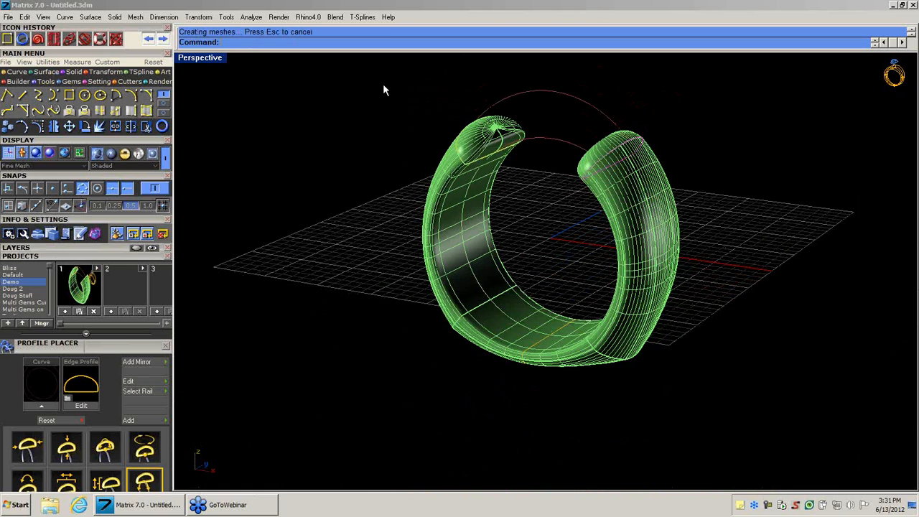
drag(381, 69, 777, 425)
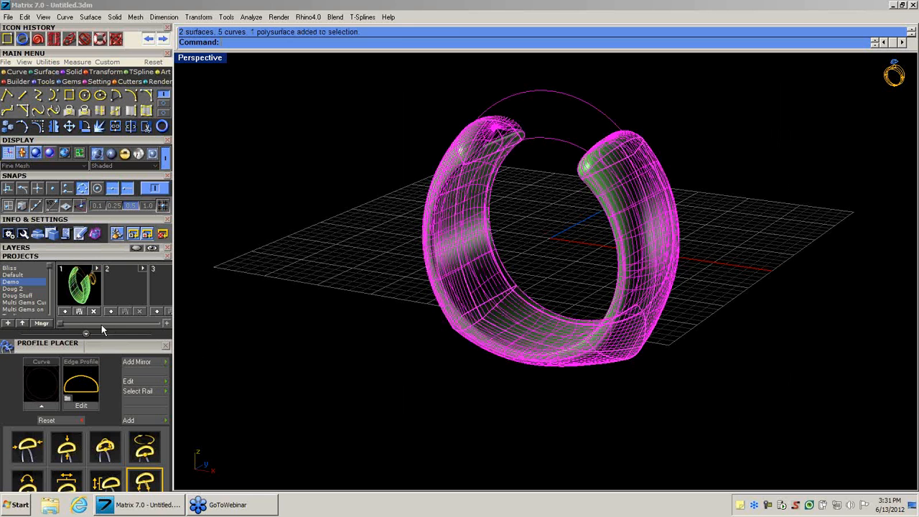
click(66, 313)
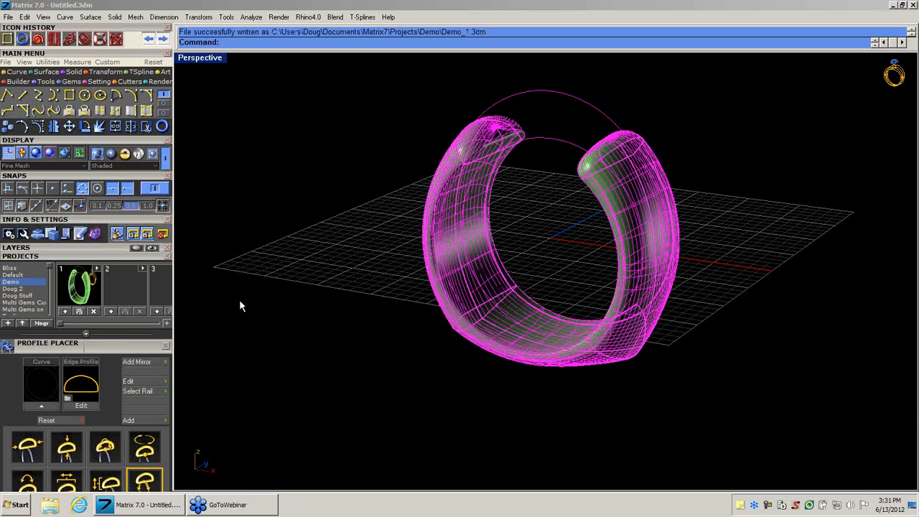
click(552, 239)
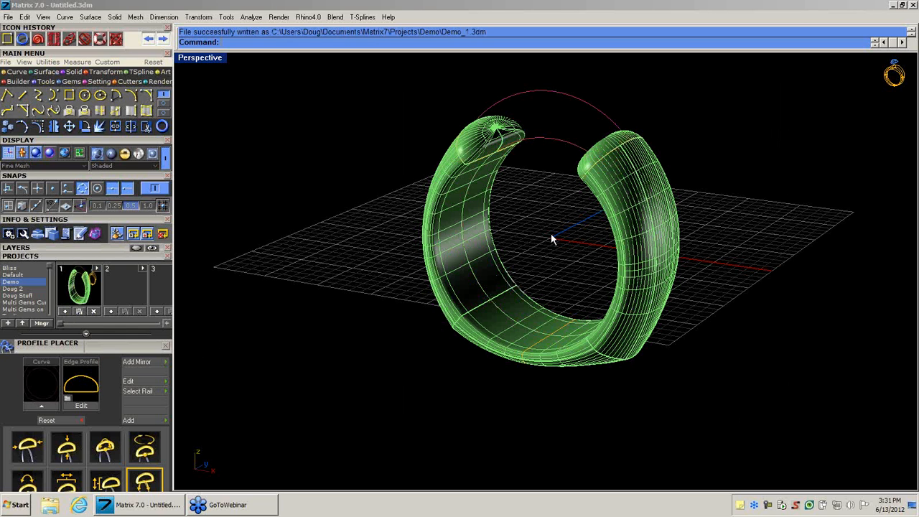
Reopen the profile at the bottom of the band for editing in Profile Placer and narrow its width.
right_drag(552, 227, 538, 285)
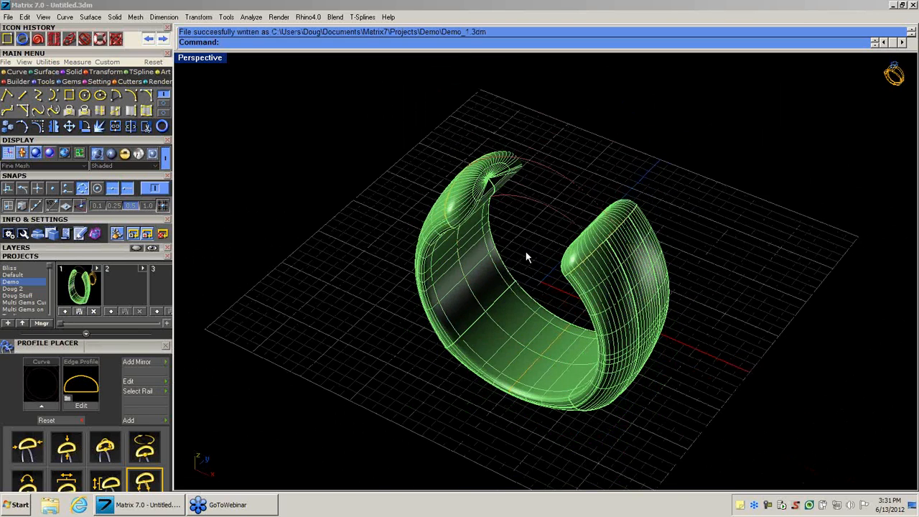
right_drag(525, 251, 502, 203)
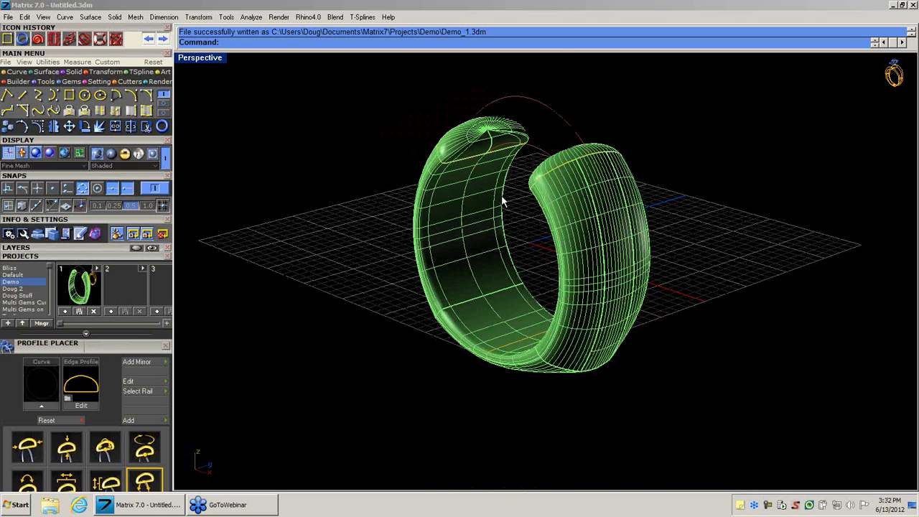
scroll(501, 202, up, 5)
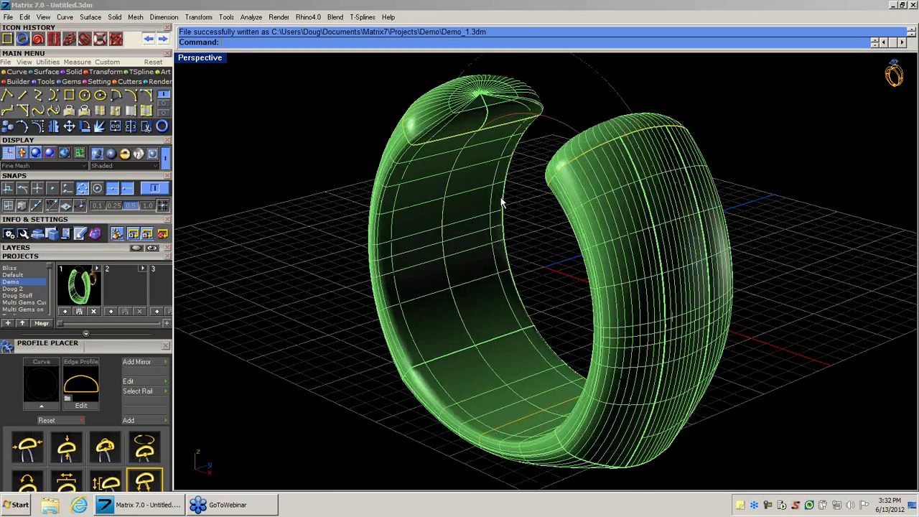
shift+right_drag(524, 285, 553, 75)
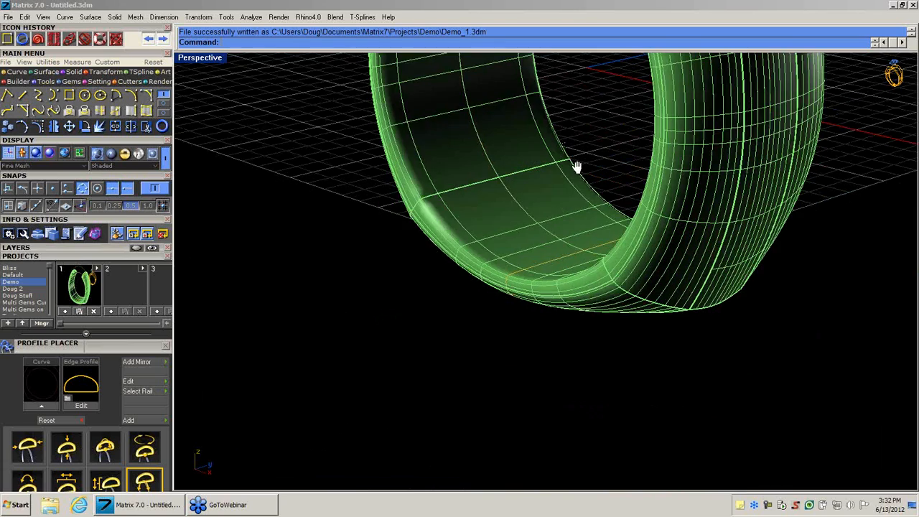
right_drag(577, 168, 558, 156)
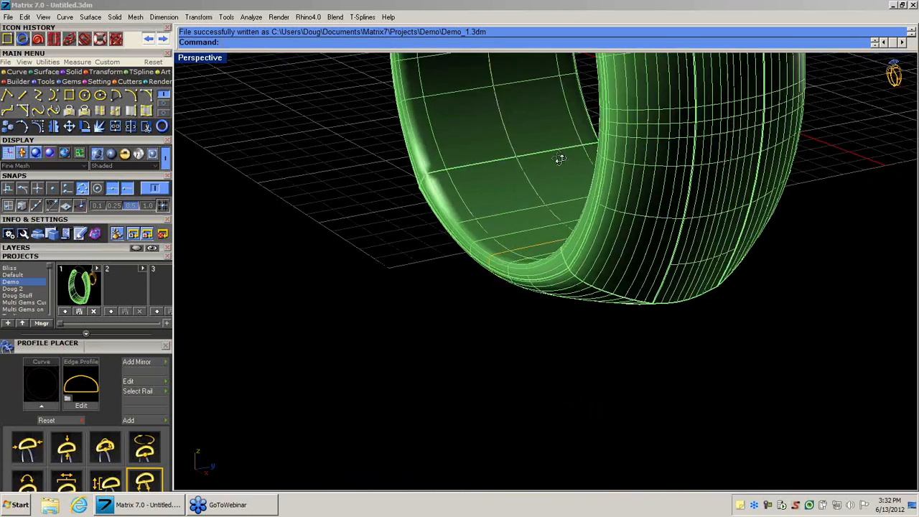
click(491, 258)
click(471, 281)
scroll(499, 252, up, 3)
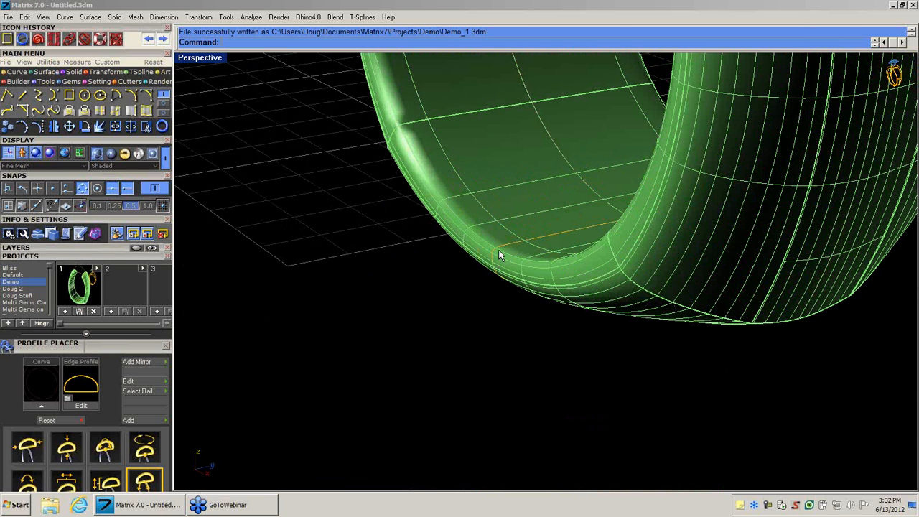
click(499, 248)
click(523, 280)
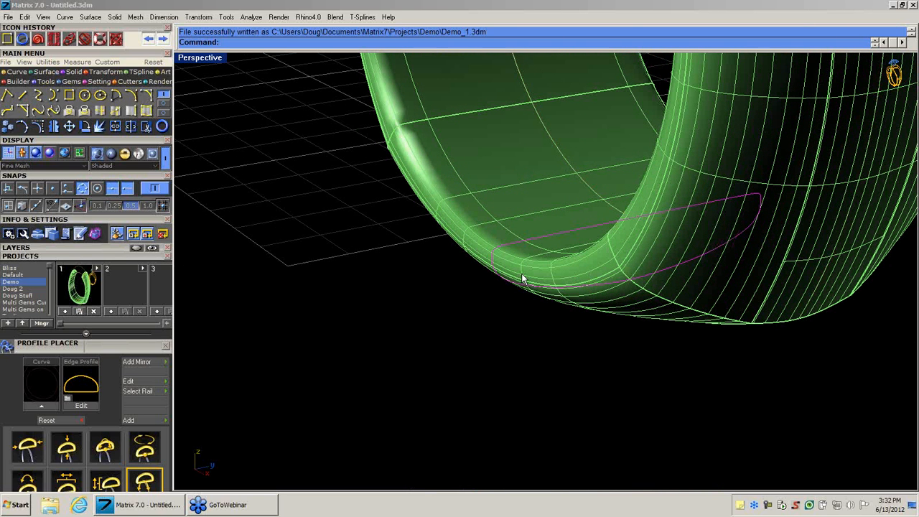
right_click(522, 280)
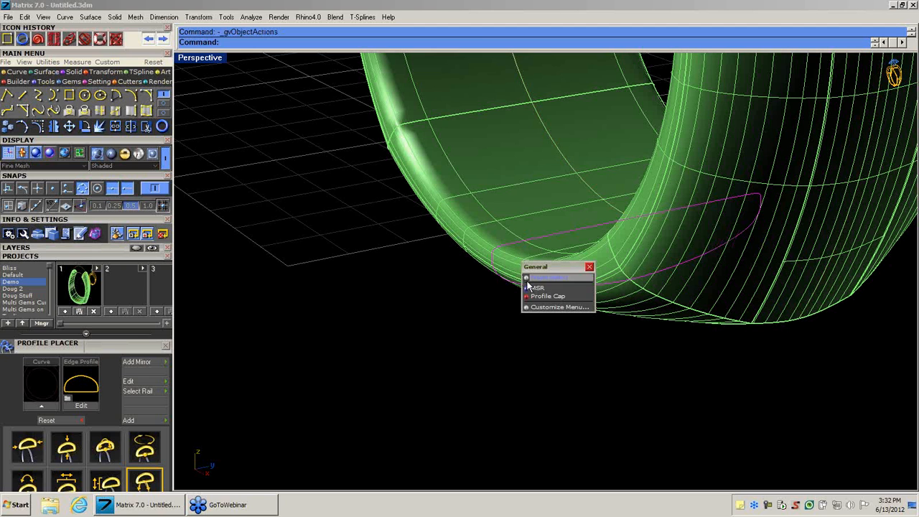
click(531, 287)
right_drag(553, 286, 632, 271)
drag(811, 209, 686, 210)
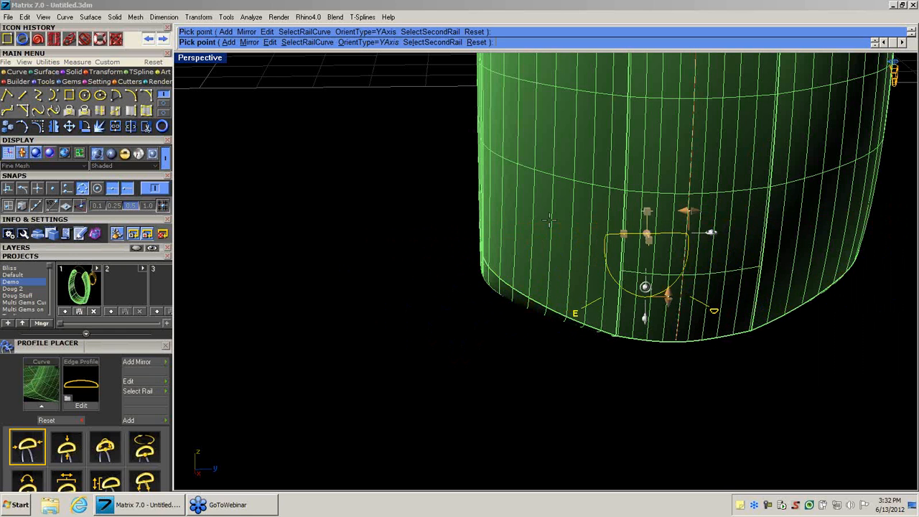
Replace the bottom profile's shape with profileplacer_13.cpt from the shank profile library, with thumbnails reduced to 60, and update the band.
click(712, 311)
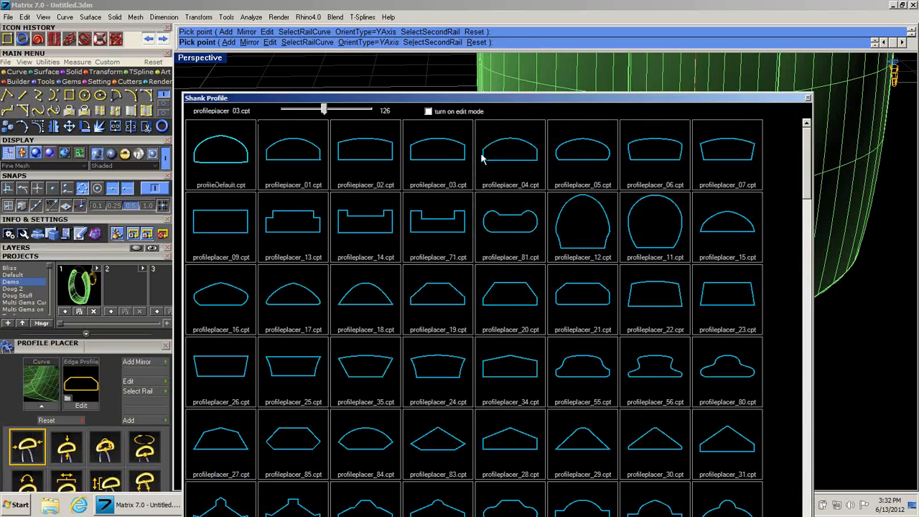
drag(512, 99, 297, 32)
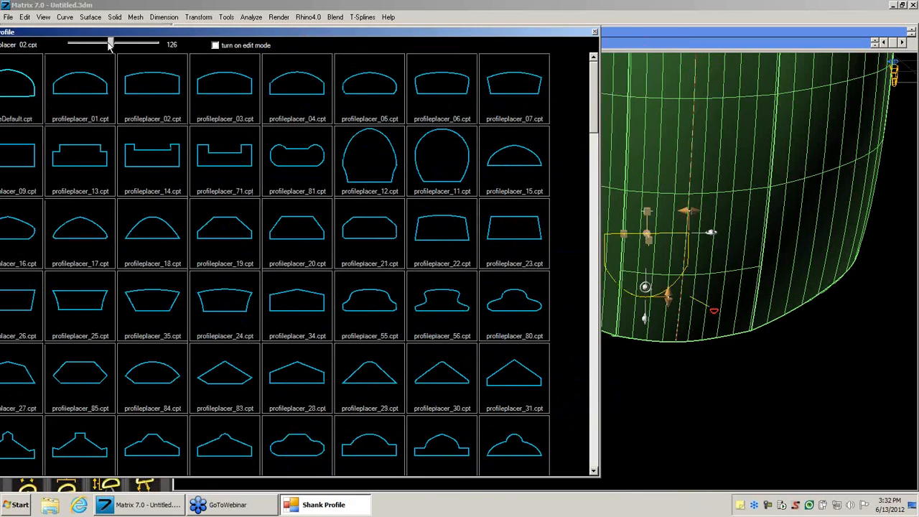
drag(110, 44, 60, 48)
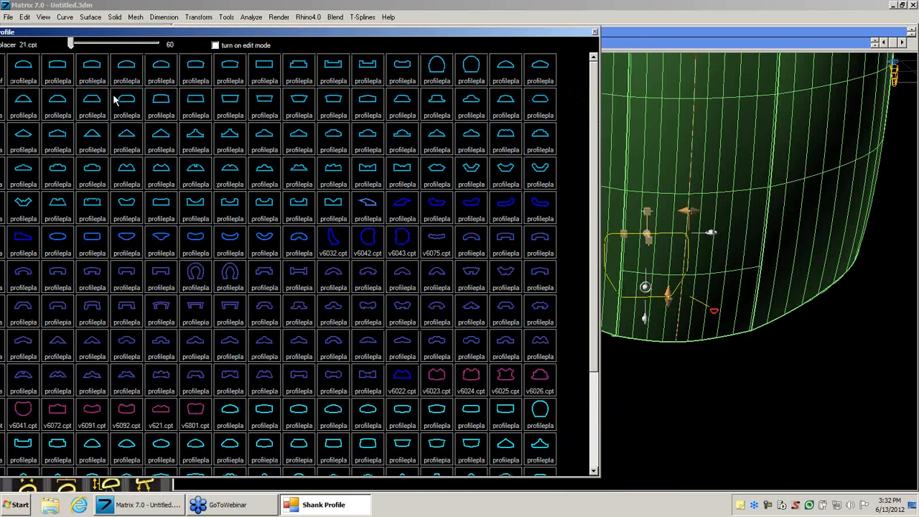
drag(205, 36, 211, 40)
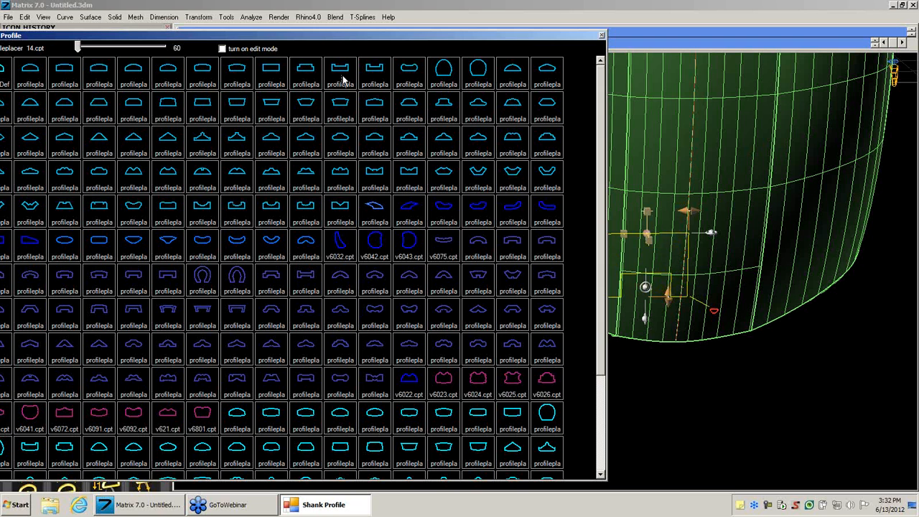
click(308, 72)
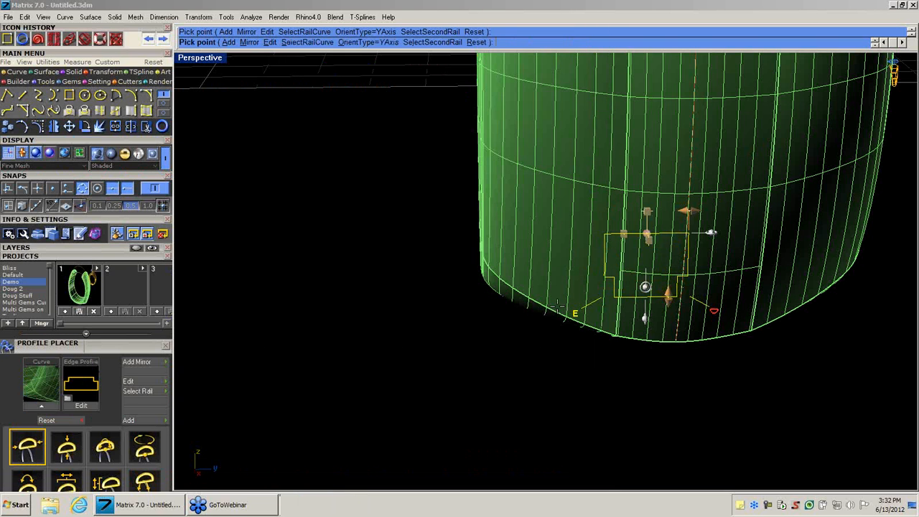
mouse_move(559, 306)
right_down()
mouse_move(525, 300)
mouse_move(561, 308)
right_up()
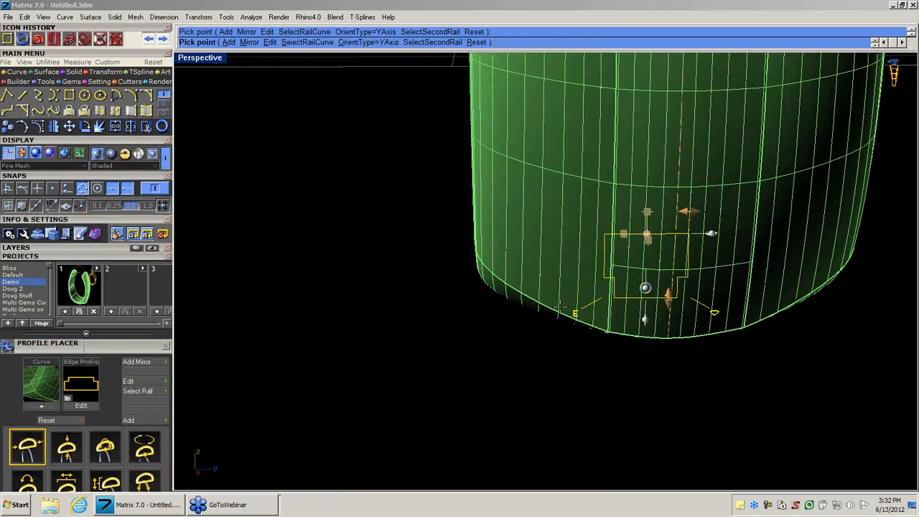
right_click(560, 307)
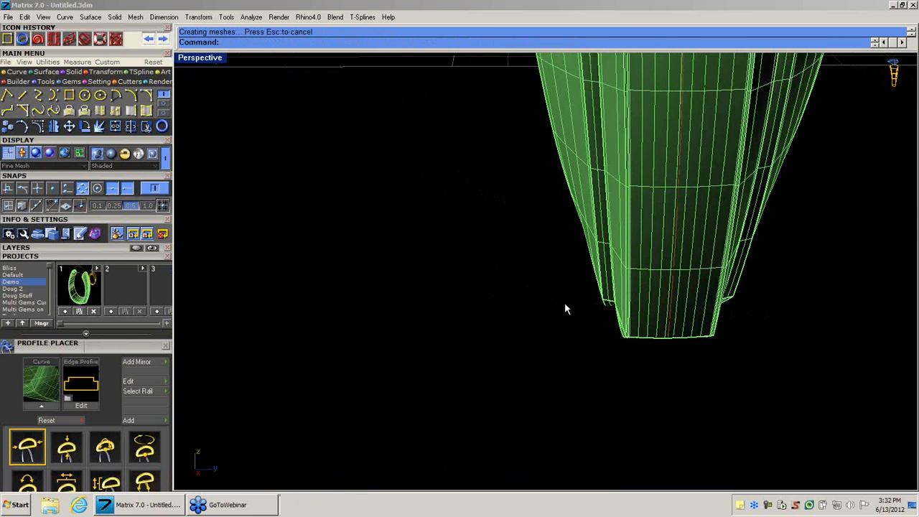
Save the reshaped band with all its curves into slot 2 of the Demo project.
scroll(560, 309, down, 10)
right_drag(553, 310, 661, 328)
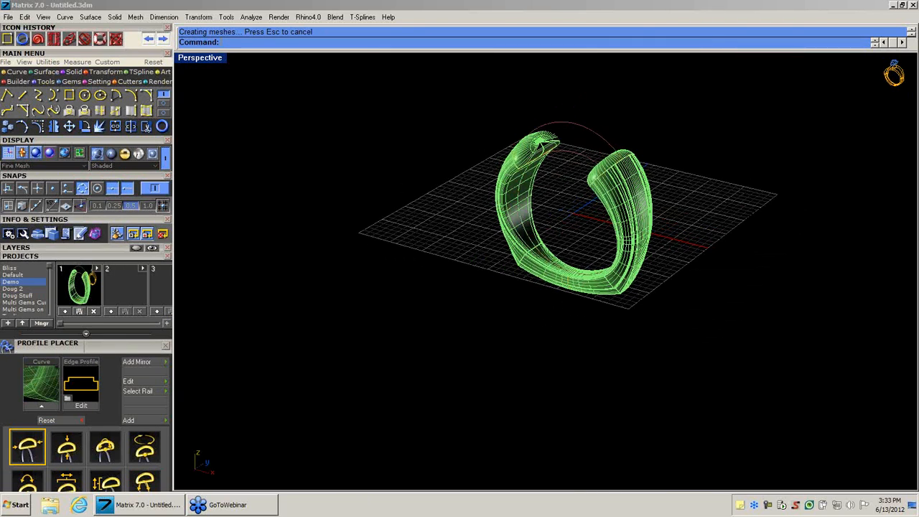
shift+right_drag(518, 225, 509, 279)
scroll(509, 279, up, 8)
shift+right_drag(567, 273, 519, 253)
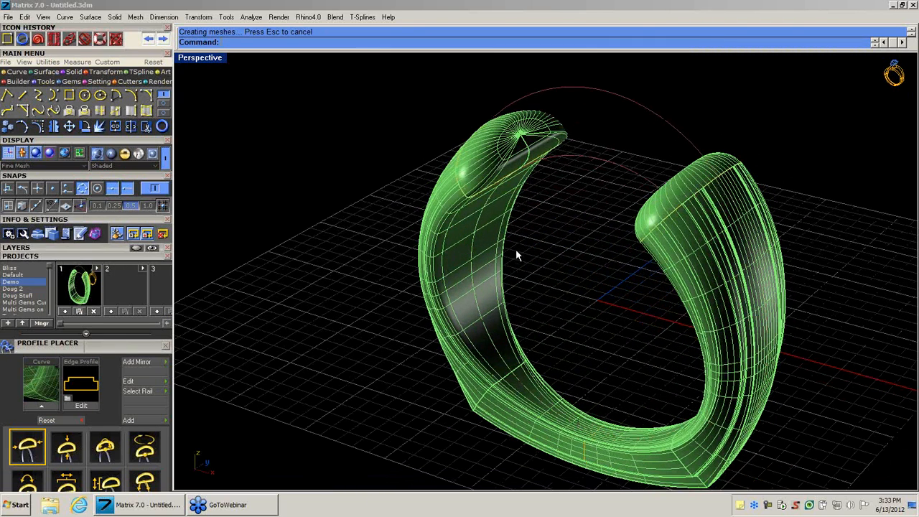
drag(353, 70, 885, 491)
click(112, 311)
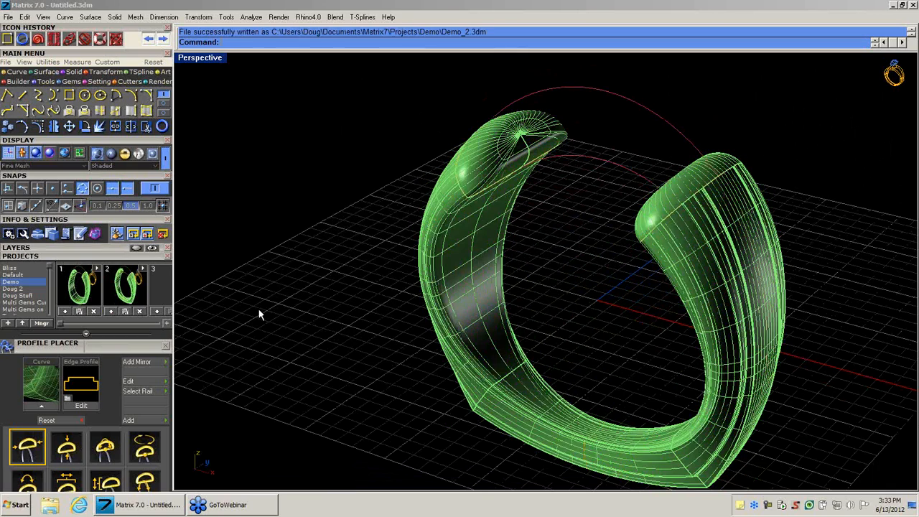
Reopen the mirrored profile at the band's open end for editing in Profile Placer and narrow its width.
right_drag(530, 289, 468, 263)
key(Home)
scroll(468, 262, up, 5)
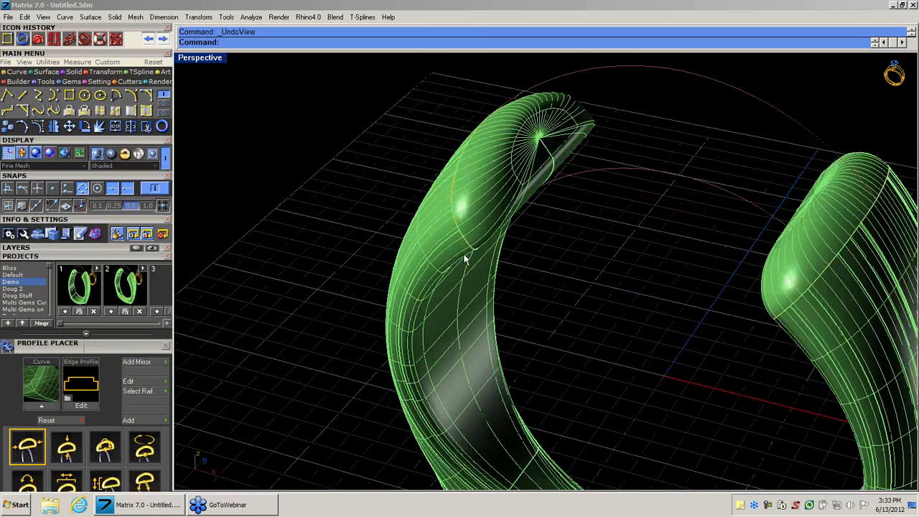
click(465, 237)
click(491, 263)
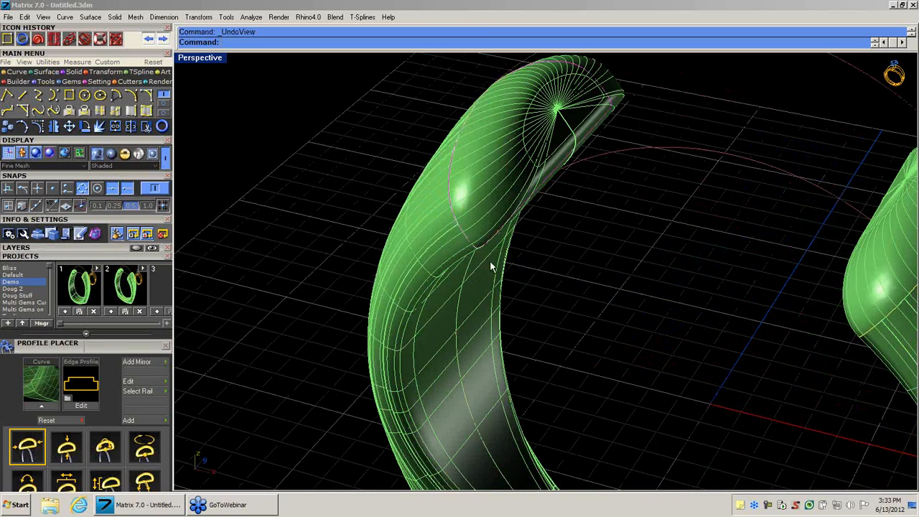
right_drag(662, 283, 564, 320)
middle_click(564, 319)
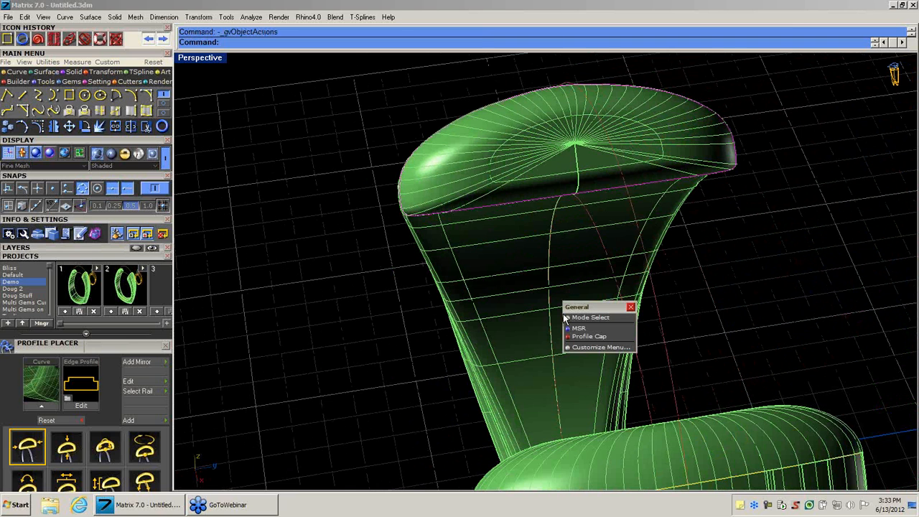
click(588, 336)
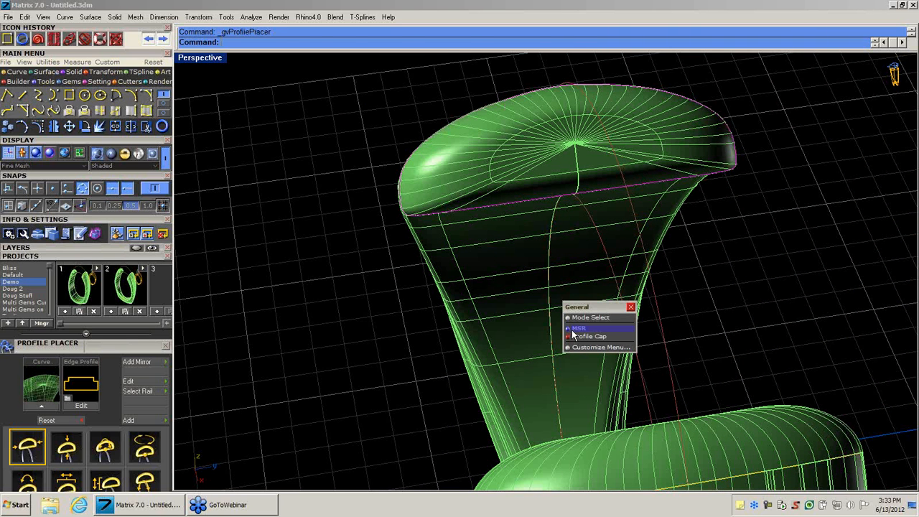
drag(734, 194, 649, 206)
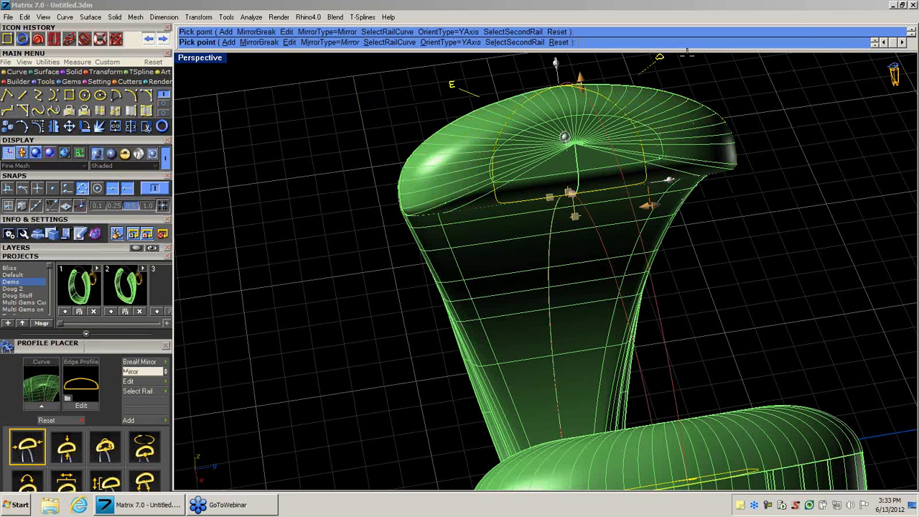
Change the mirrored end profiles to profileplacer_81.cpt from the shank profile library and update the band and caps.
click(663, 57)
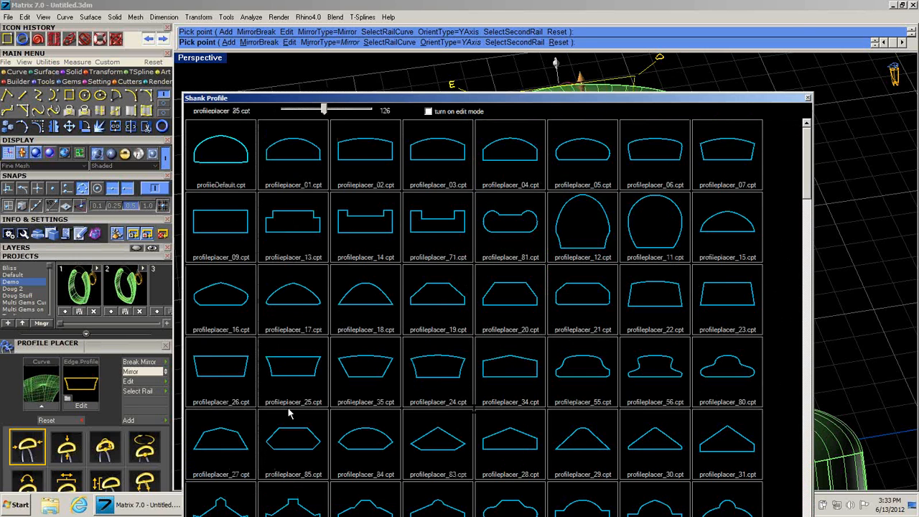
click(487, 228)
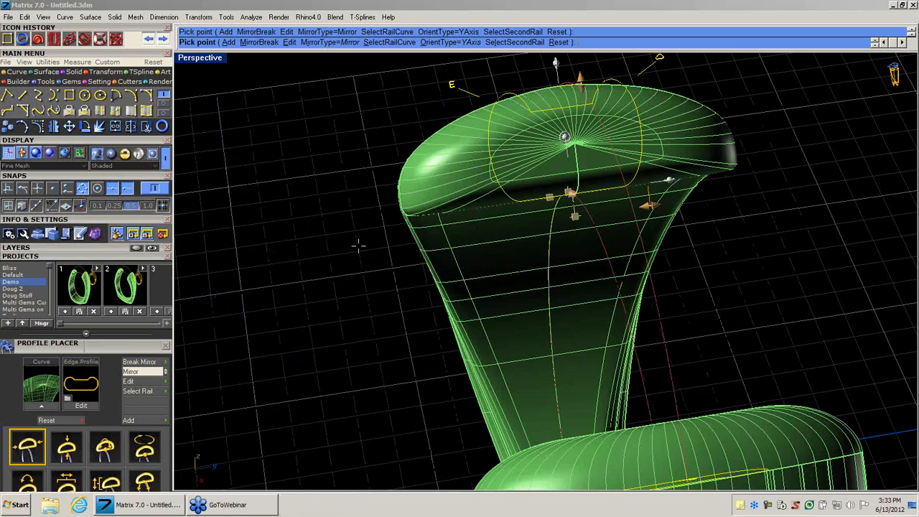
right_drag(358, 245, 266, 245)
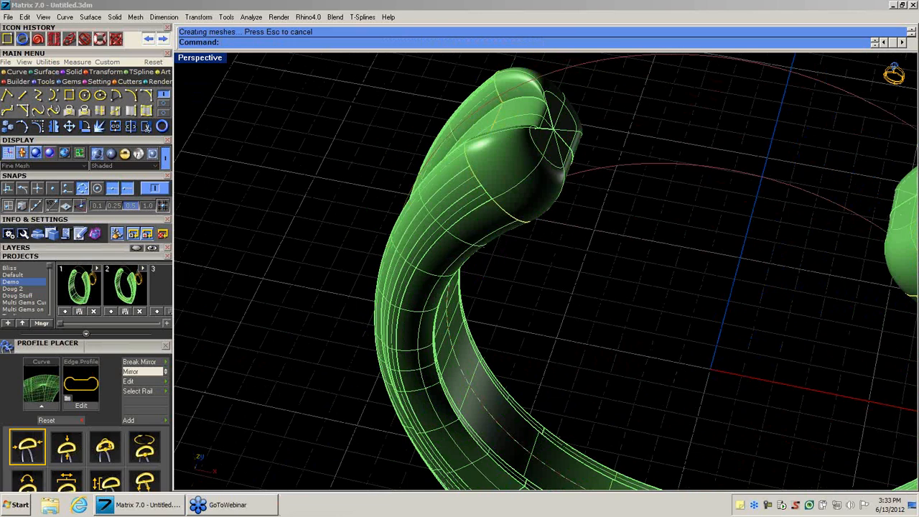
Save the band with the new end profiles and all curves into slot 3 of the Demo project.
mouse_move(566, 301)
right_down()
mouse_move(507, 237)
mouse_move(538, 312)
mouse_move(615, 349)
mouse_move(642, 335)
mouse_move(560, 289)
right_up()
drag(344, 78, 814, 484)
click(156, 311)
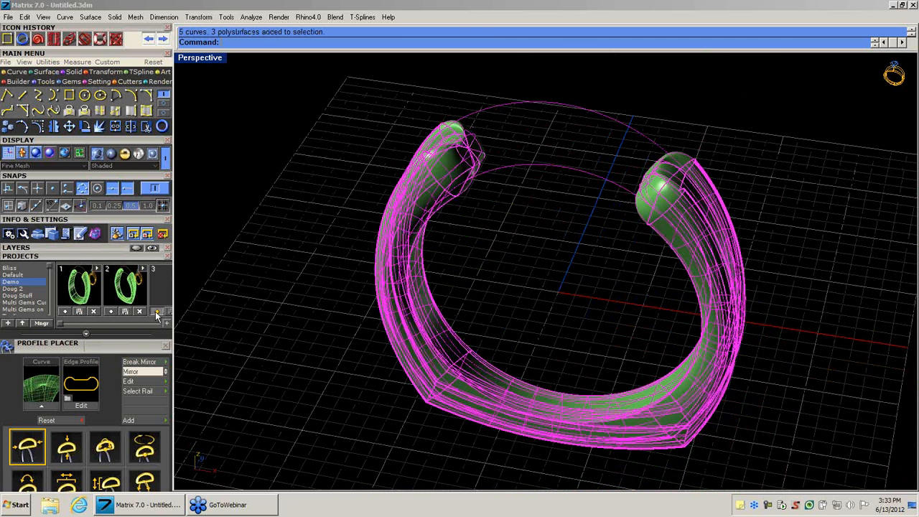
click(323, 352)
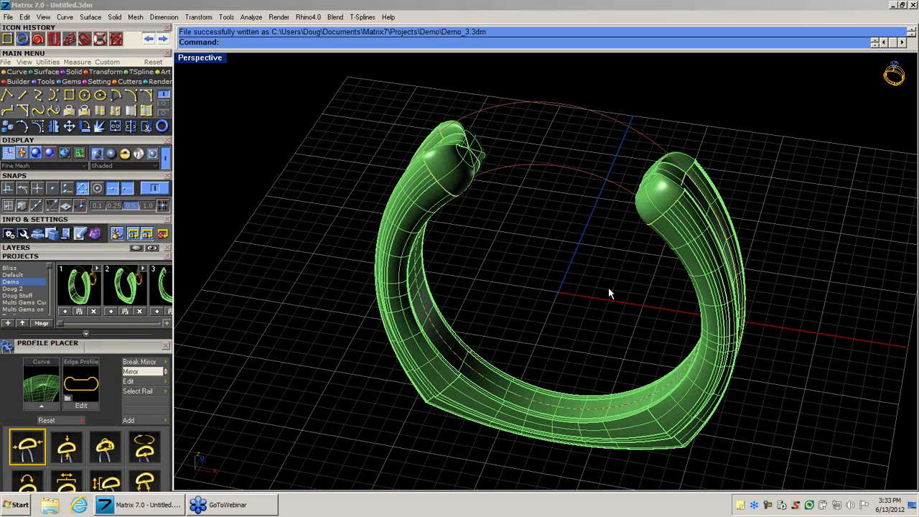
Examine the finished open band from the front, then display the Gems and Tools tool sets.
right_drag(610, 267, 583, 259)
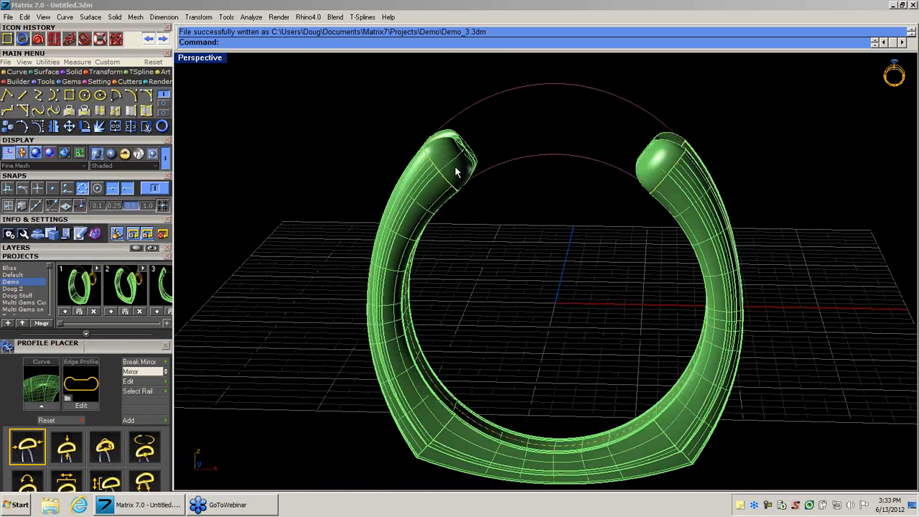
right_drag(544, 249, 528, 269)
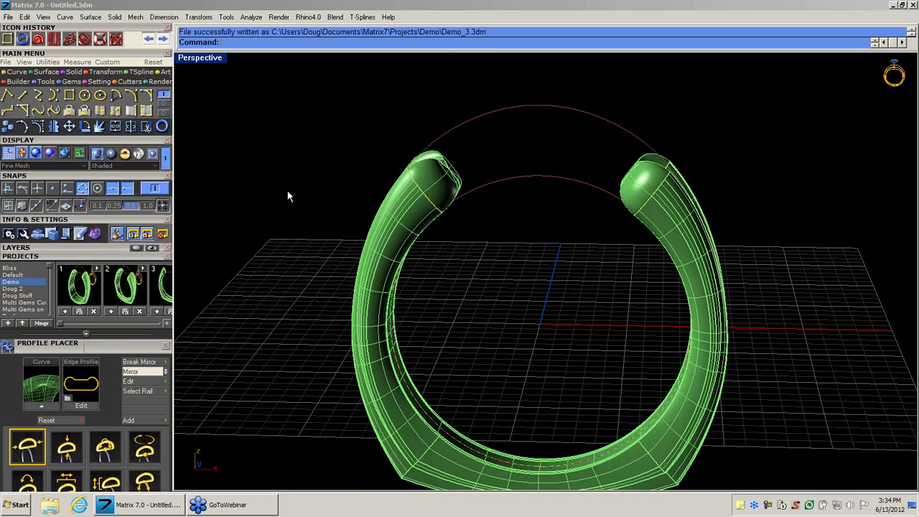
scroll(288, 196, down, 1)
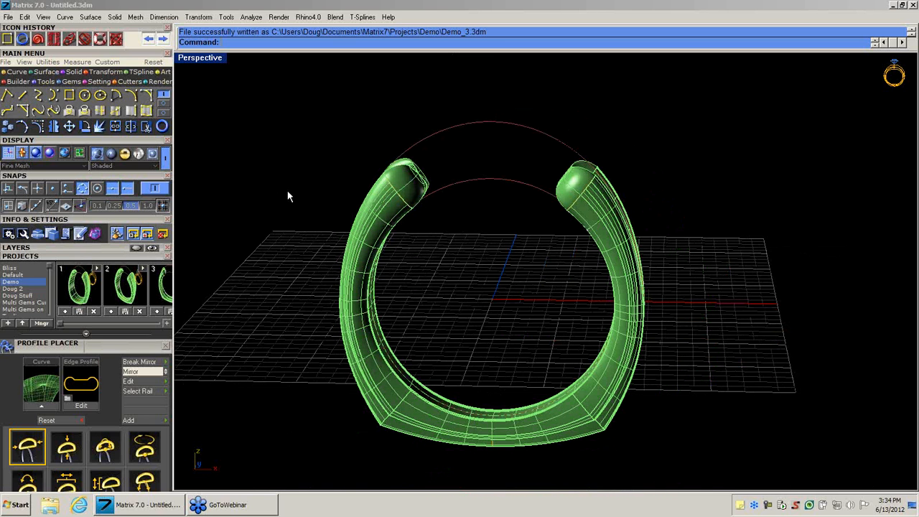
shift+right_drag(445, 269, 474, 278)
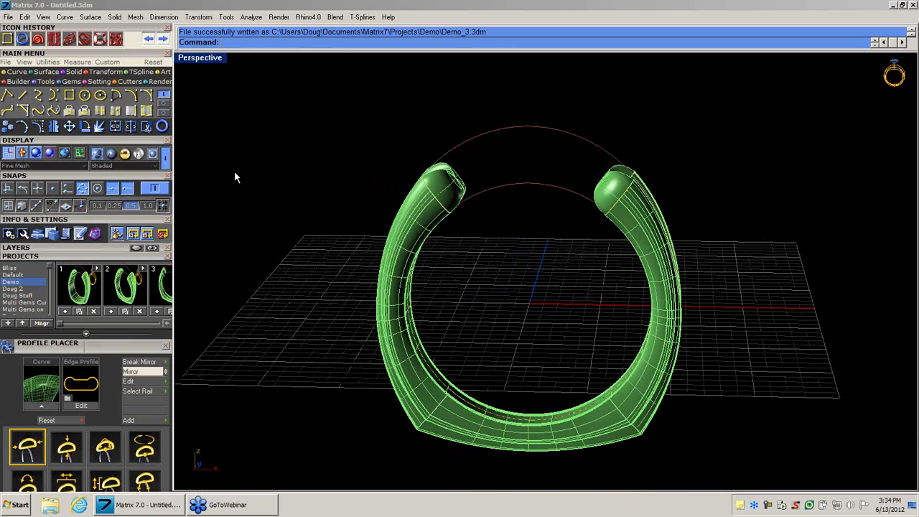
mouse_move(508, 252)
right_down()
mouse_move(507, 244)
mouse_move(504, 267)
right_up()
click(72, 82)
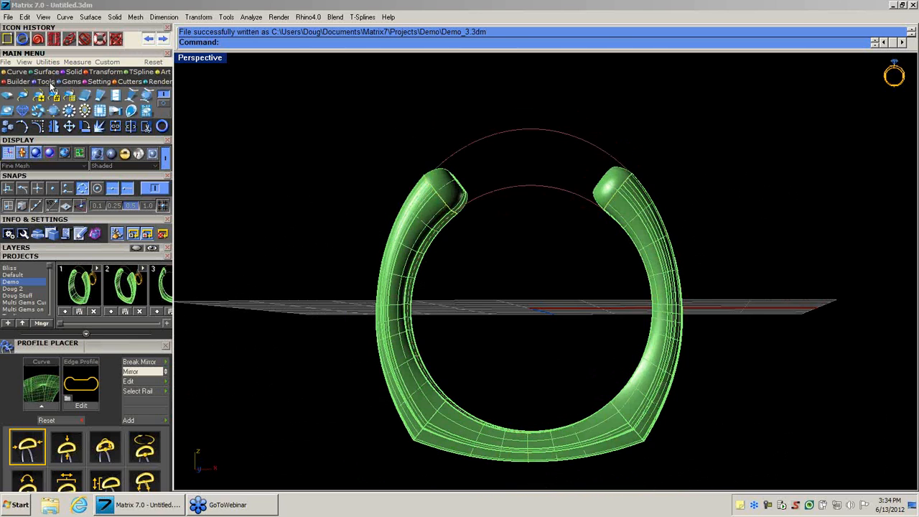
click(49, 83)
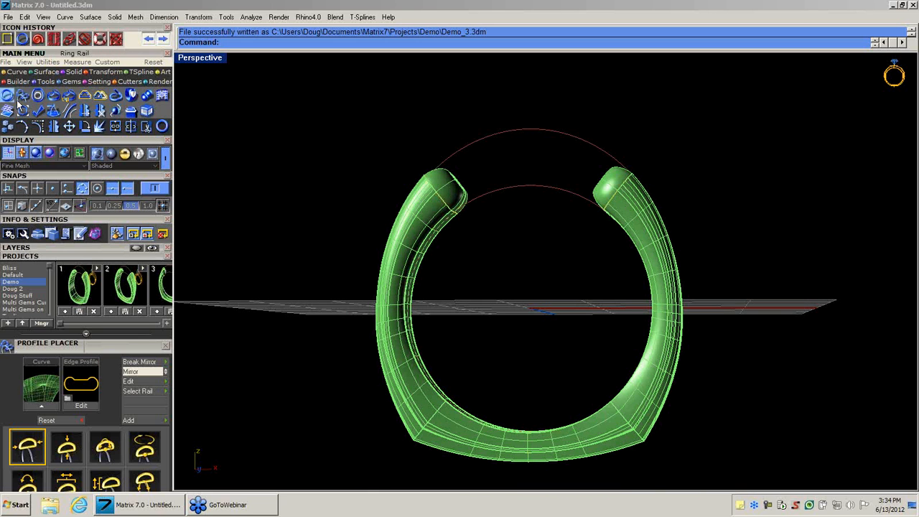
Open the Gem Loader from the Gems tool set and bring all its gem shapes and size fields into view.
click(71, 81)
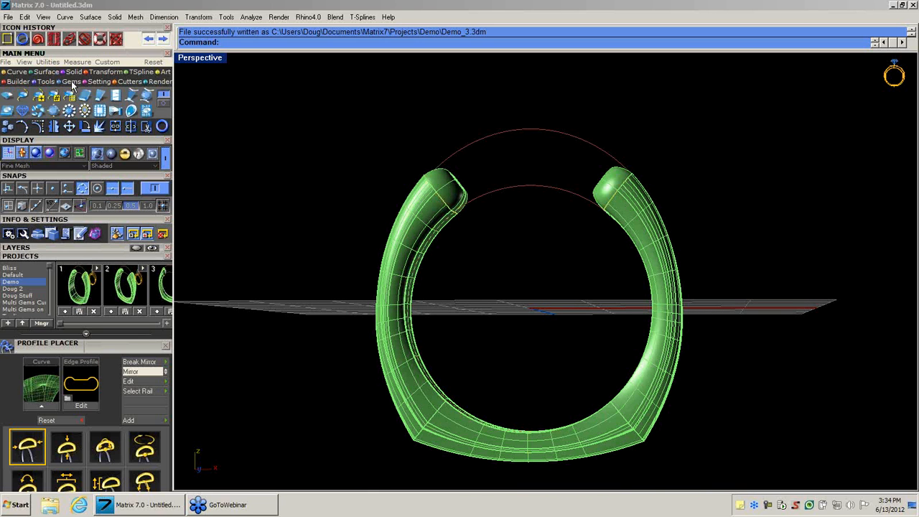
click(8, 97)
click(87, 257)
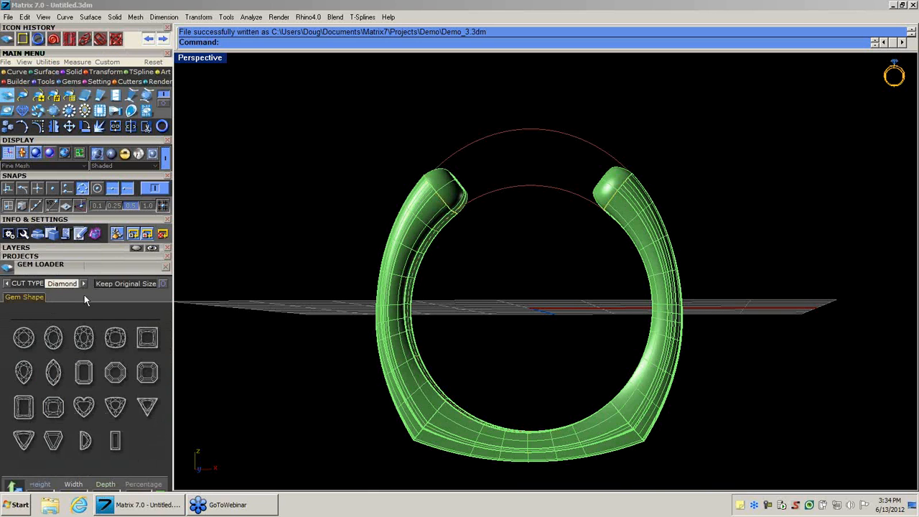
drag(85, 265, 94, 151)
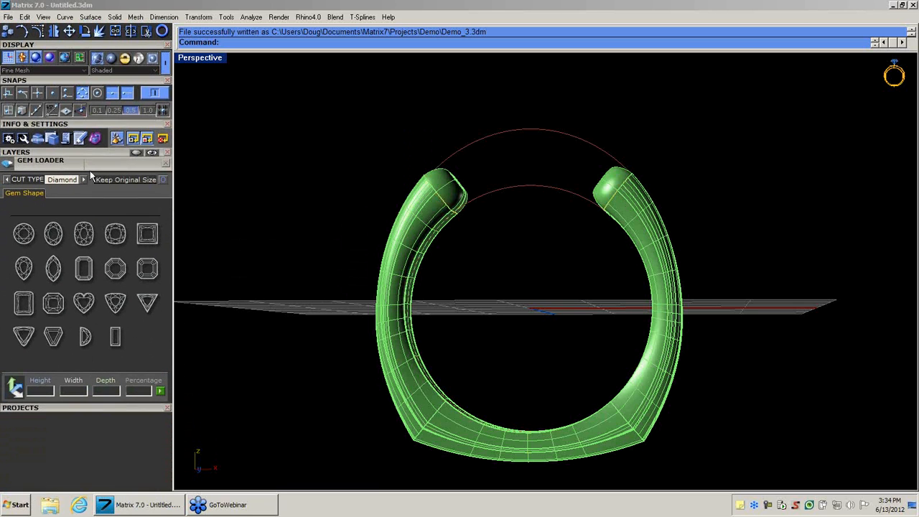
Look through the Custom, Cabochon, Gem and Diamond cut types in the Gem Loader.
click(7, 180)
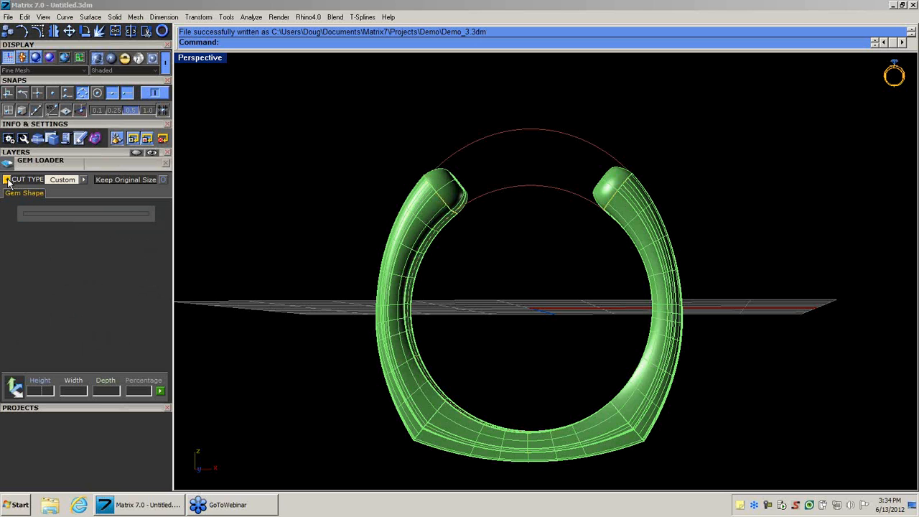
click(7, 179)
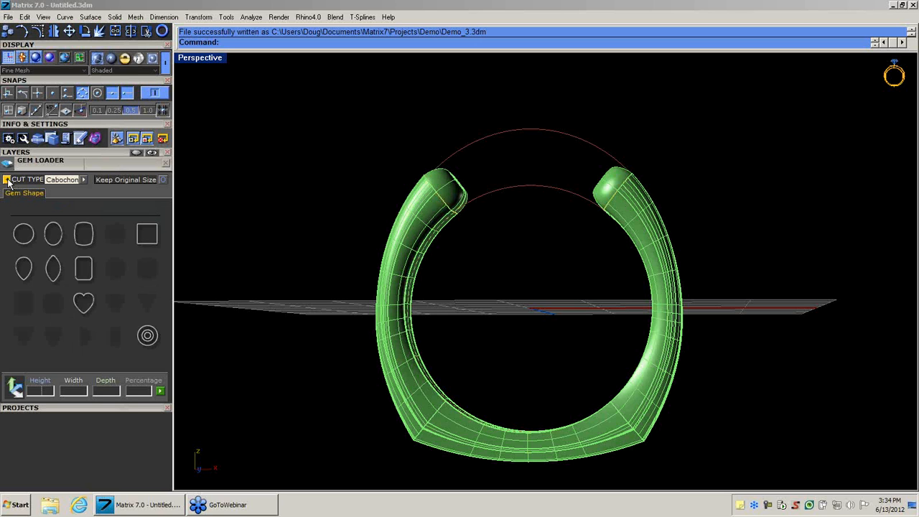
click(6, 180)
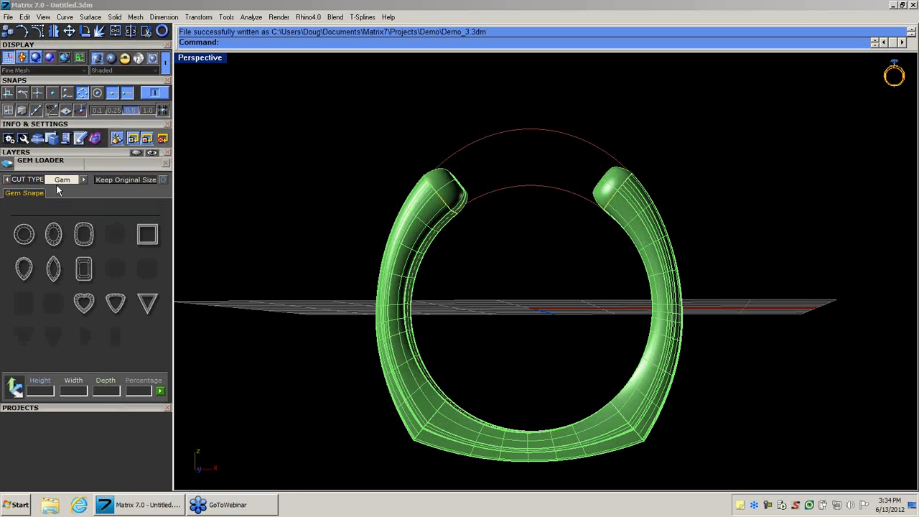
click(84, 180)
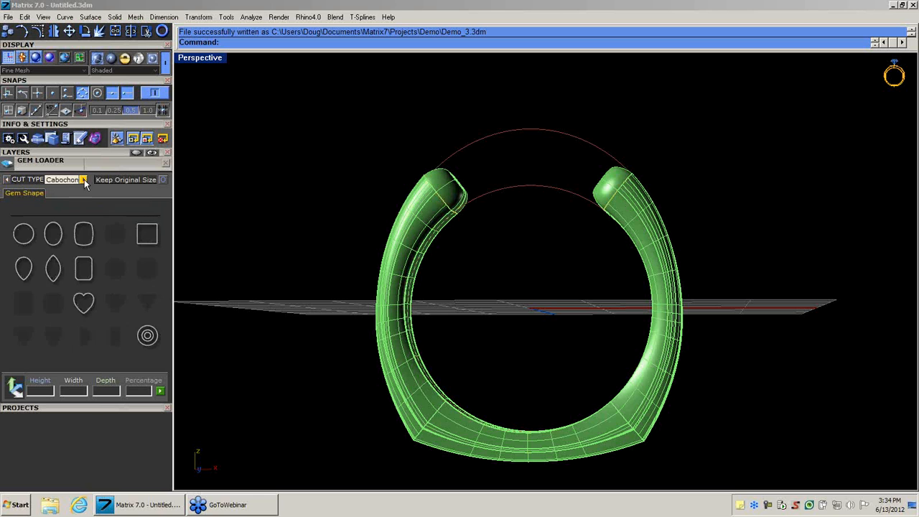
click(84, 180)
click(84, 180)
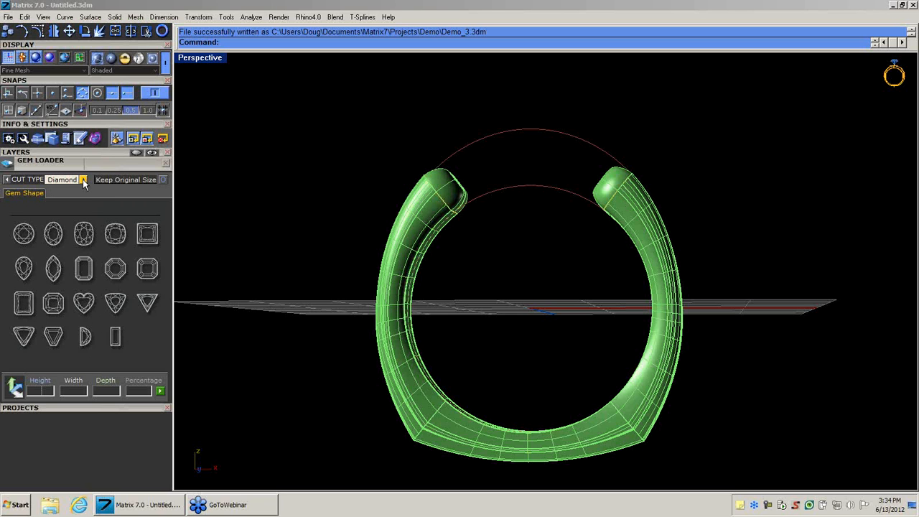
Load a round diamond of 6.5 mm diameter (1.02 ct) from the second size range.
click(24, 238)
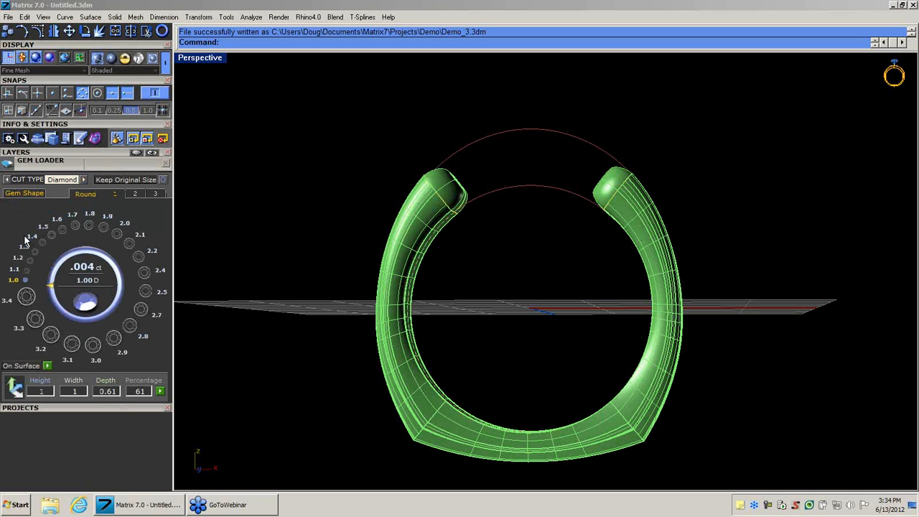
click(135, 193)
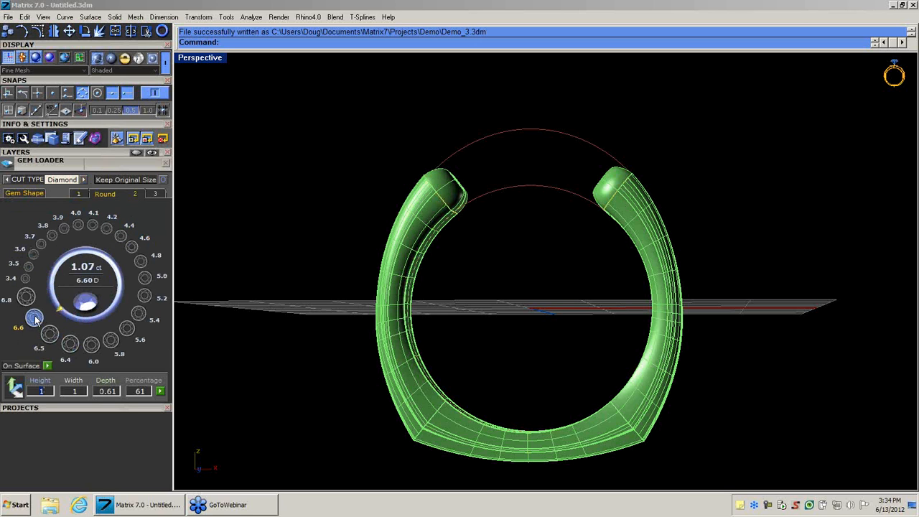
click(49, 335)
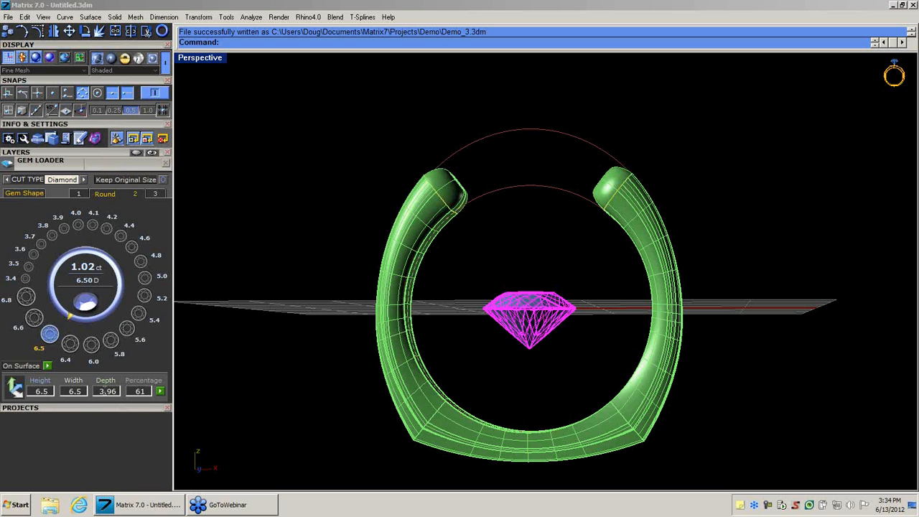
Move the round diamond up above the band's open top with the gem positioner, fine-tuning its height in the Through Finger view.
middle_click(528, 325)
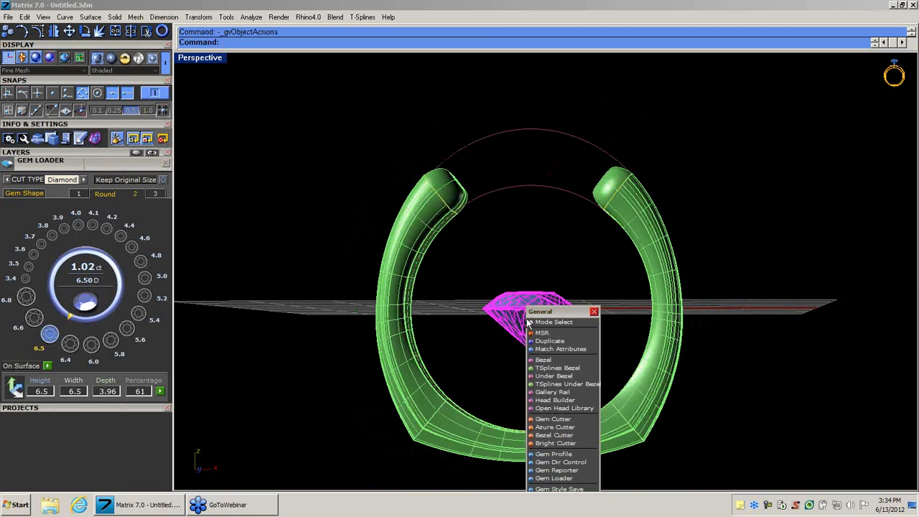
click(540, 334)
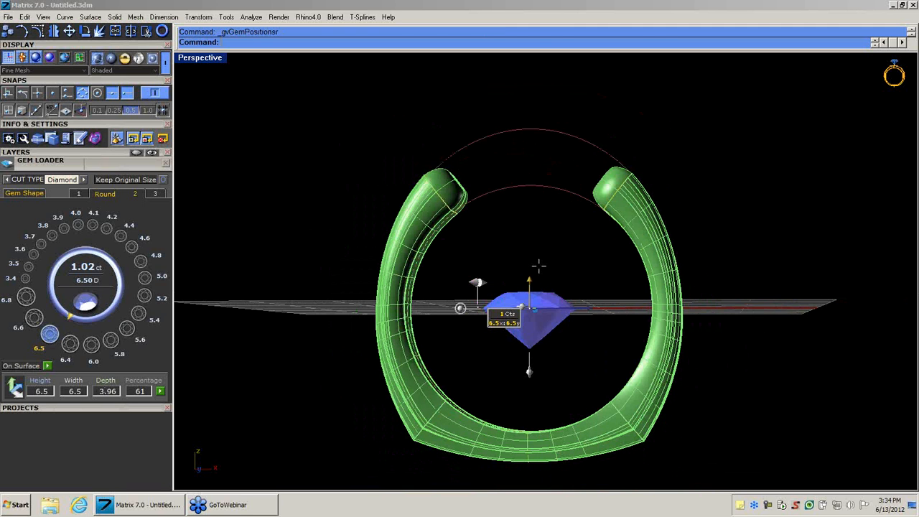
drag(530, 280, 556, 98)
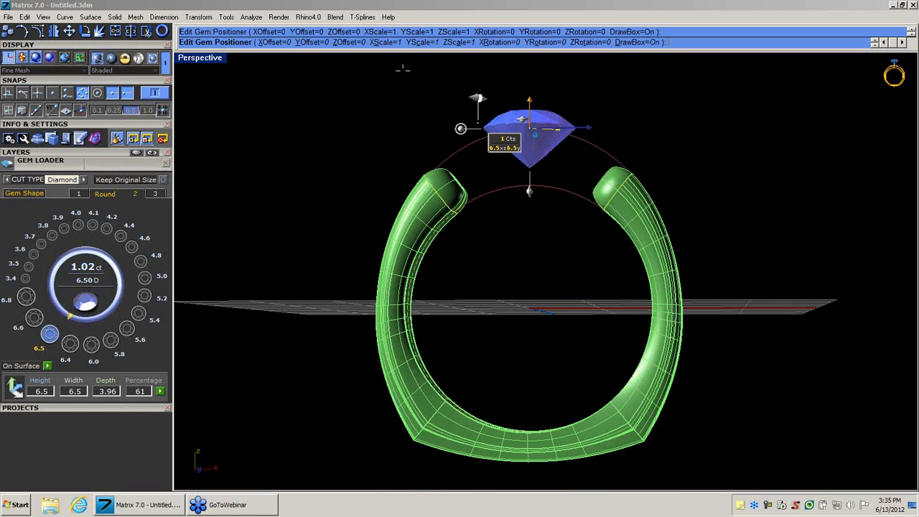
double_click(194, 59)
click(216, 278)
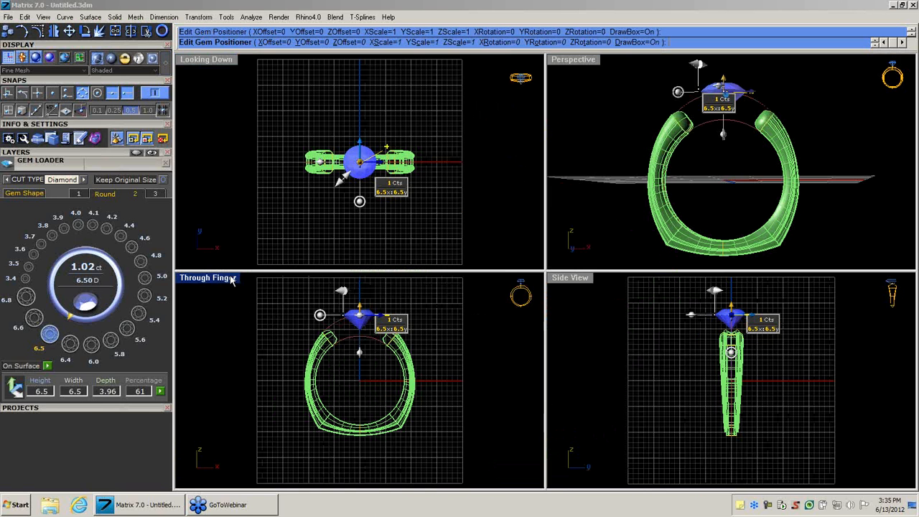
double_click(223, 280)
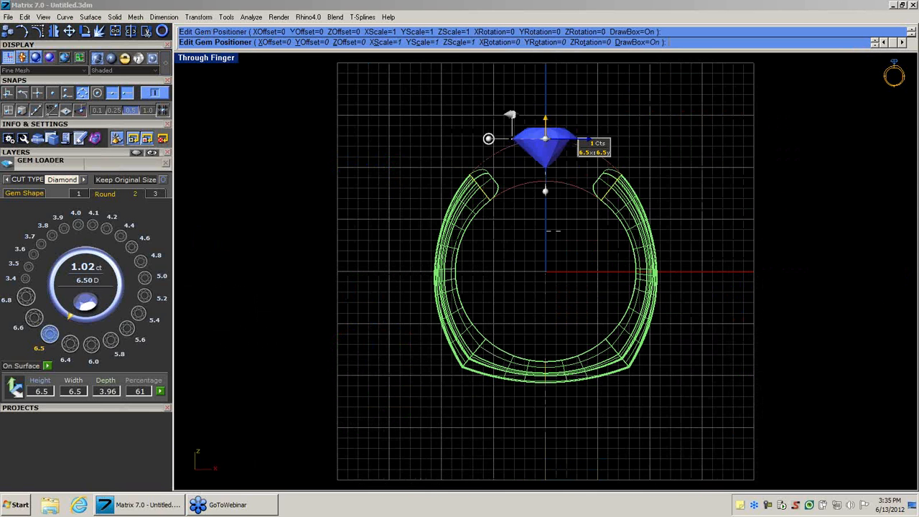
scroll(546, 266, up, 4)
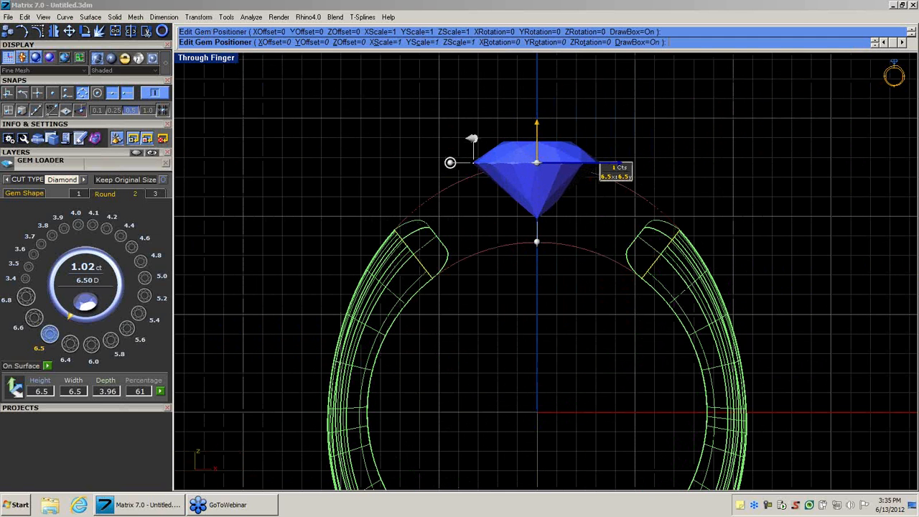
mouse_move(537, 123)
mouse_down()
mouse_move(537, 143)
mouse_move(539, 109)
mouse_up()
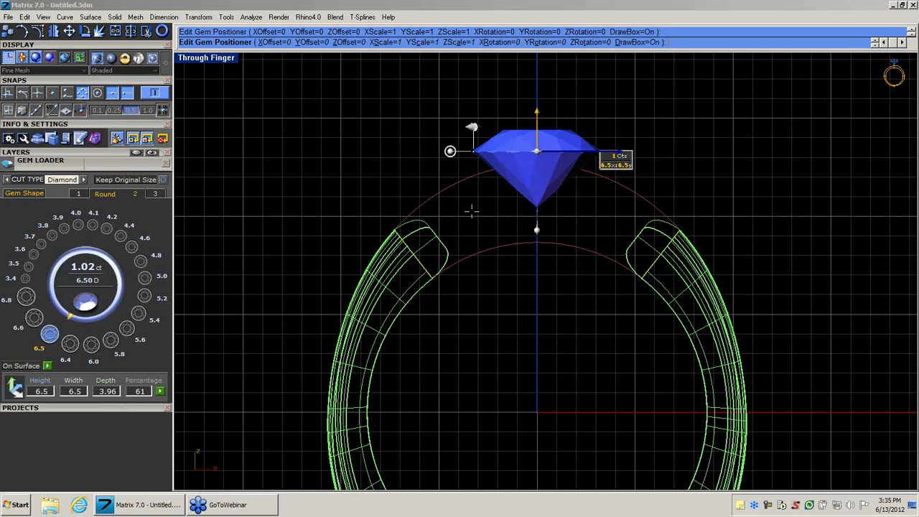
key(Return)
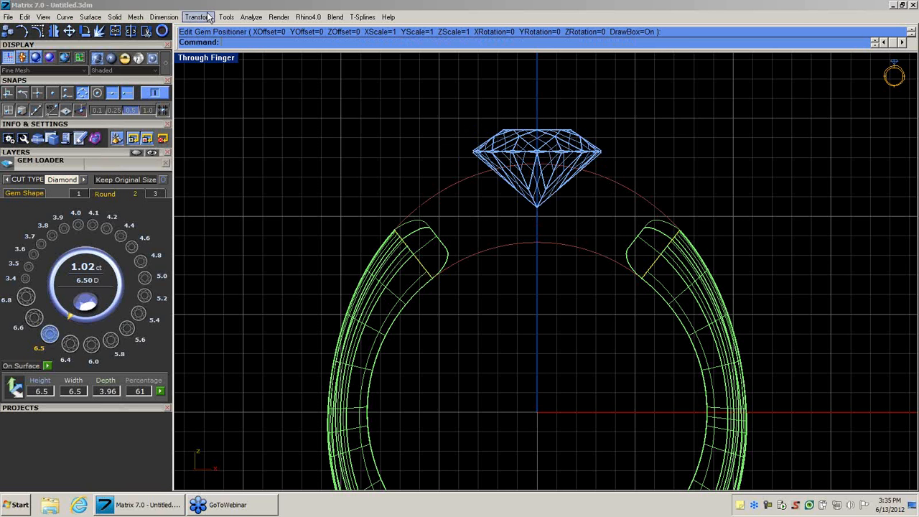
Start a bezel around the round diamond in Bezel Builder and turn off the Boolean with the finger rail.
double_click(207, 57)
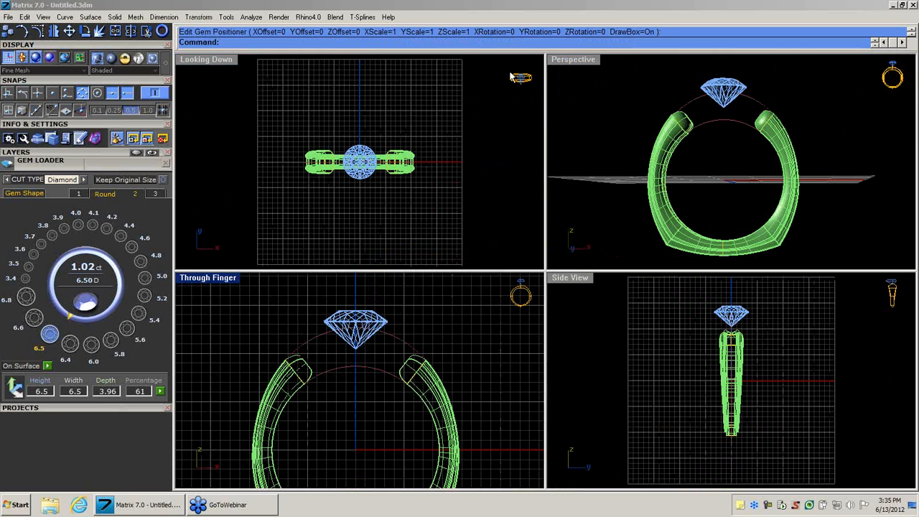
click(566, 61)
right_drag(536, 275, 495, 333)
scroll(536, 177, up, 4)
mouse_move(553, 259)
right_down()
mouse_move(536, 310)
mouse_move(525, 294)
mouse_move(562, 292)
mouse_move(529, 292)
mouse_move(551, 241)
right_up()
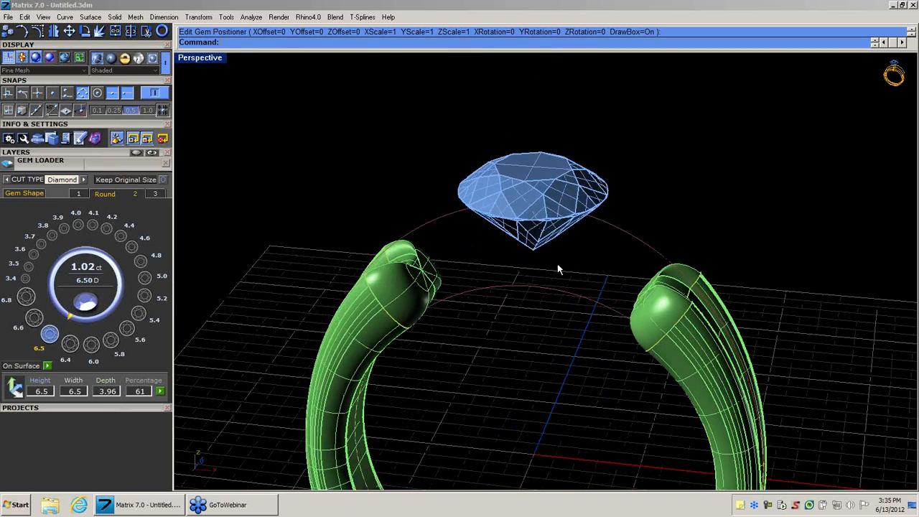
middle_click(551, 240)
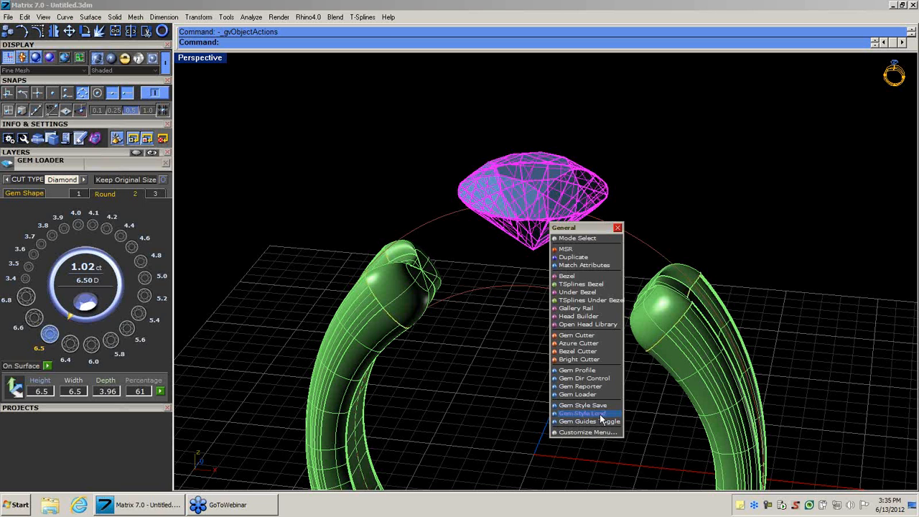
click(567, 276)
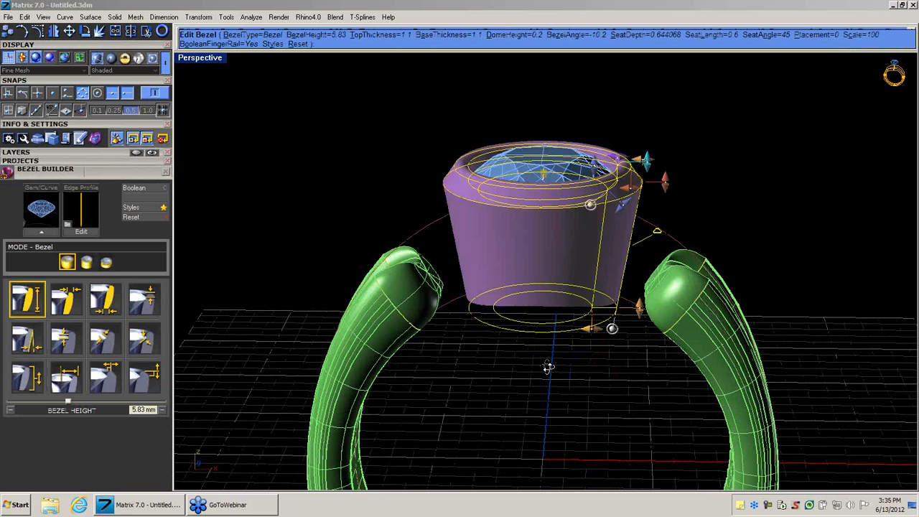
click(164, 189)
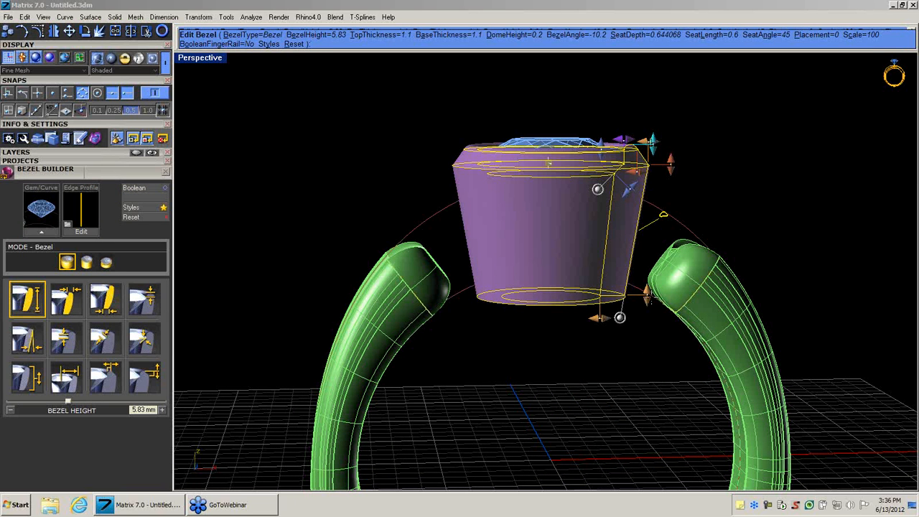
Lengthen the bezel downward to a height of about 6.67 mm.
drag(649, 295, 645, 321)
mouse_move(581, 361)
right_down()
mouse_move(556, 363)
mouse_move(620, 388)
mouse_move(620, 376)
mouse_move(596, 359)
right_up()
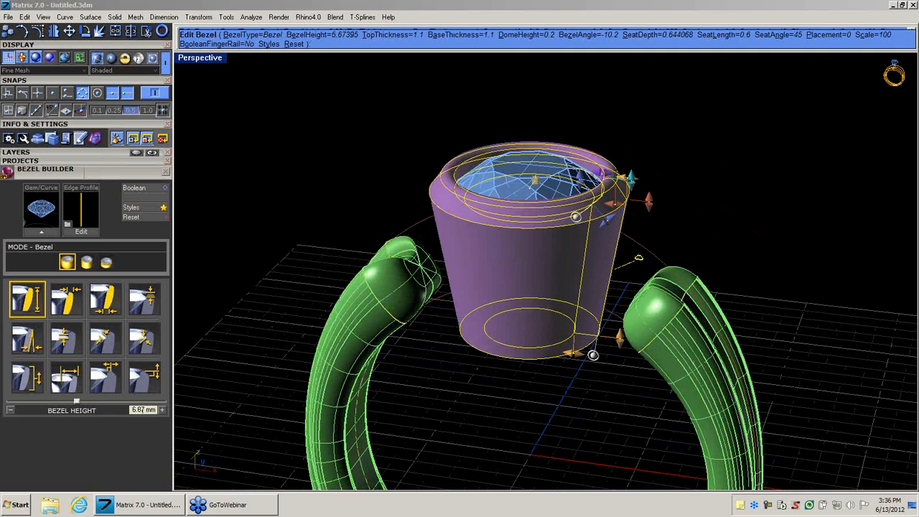
right_drag(569, 237, 564, 266)
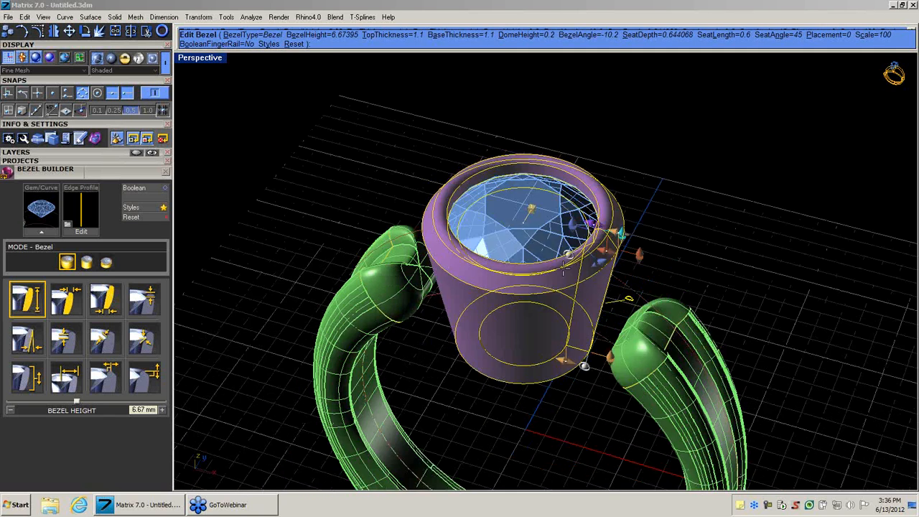
Reduce the bezel scale to about 96.6% and set its top thickness to about 0.85 mm.
scroll(564, 269, up, 4)
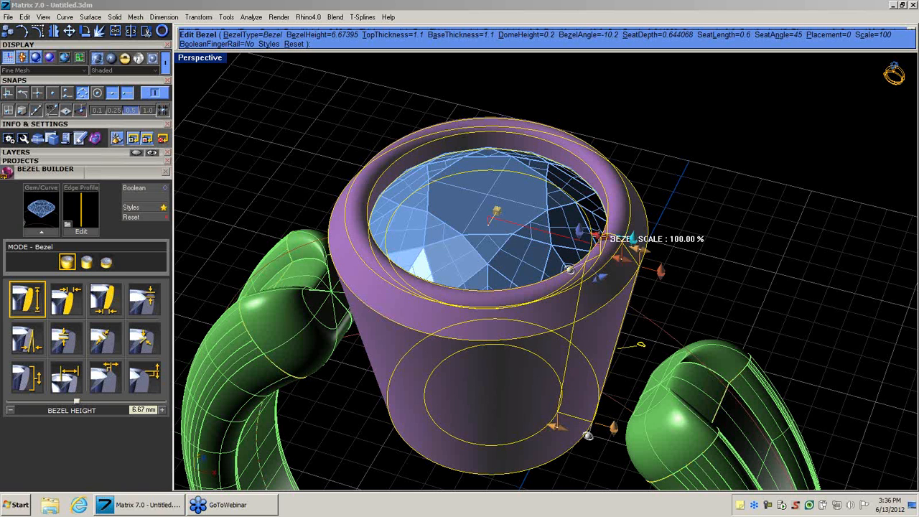
drag(598, 238, 649, 273)
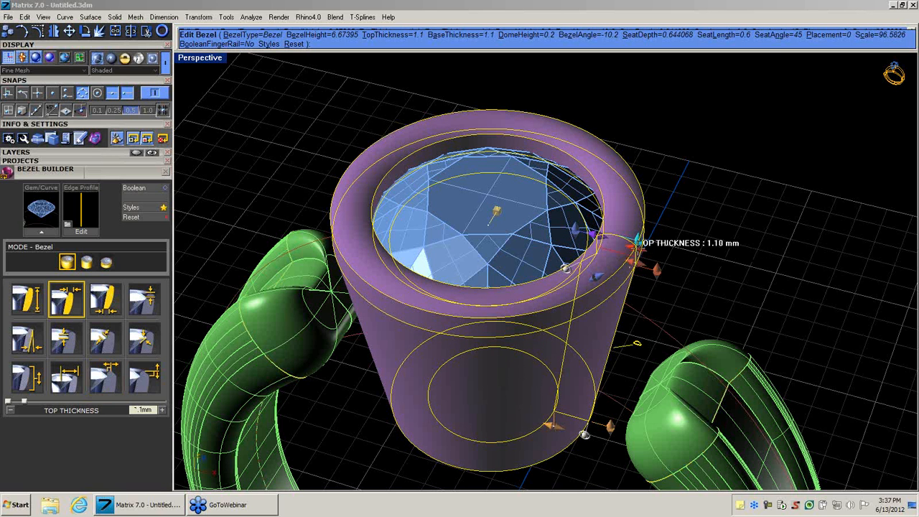
mouse_move(636, 247)
mouse_down()
mouse_move(648, 249)
mouse_move(641, 246)
mouse_up()
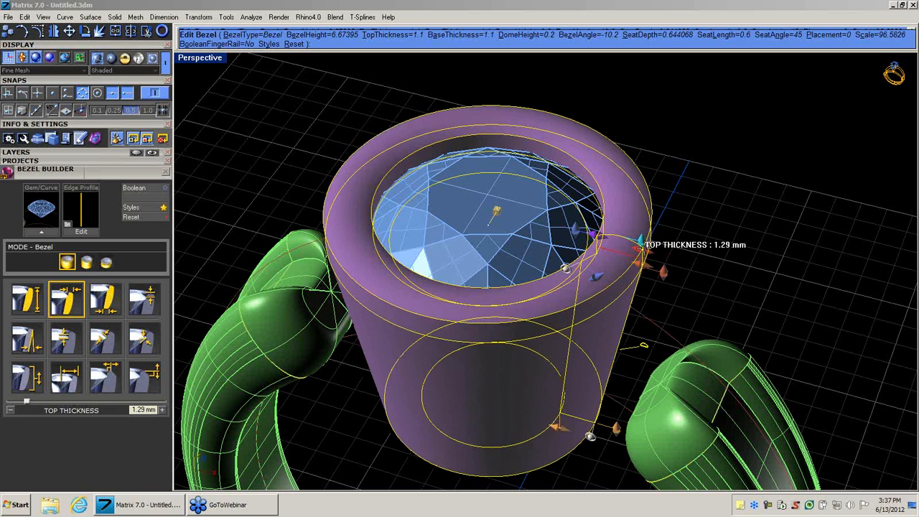
drag(641, 245, 626, 273)
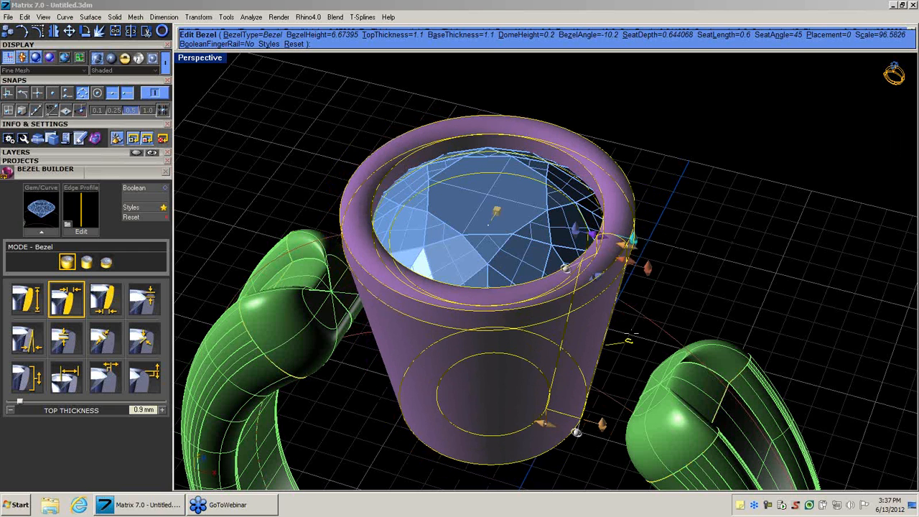
Set the bezel's base thickness to about 0.82 mm and its angle to about -7.9 degrees, and finish the bezel.
right_drag(631, 333, 665, 265)
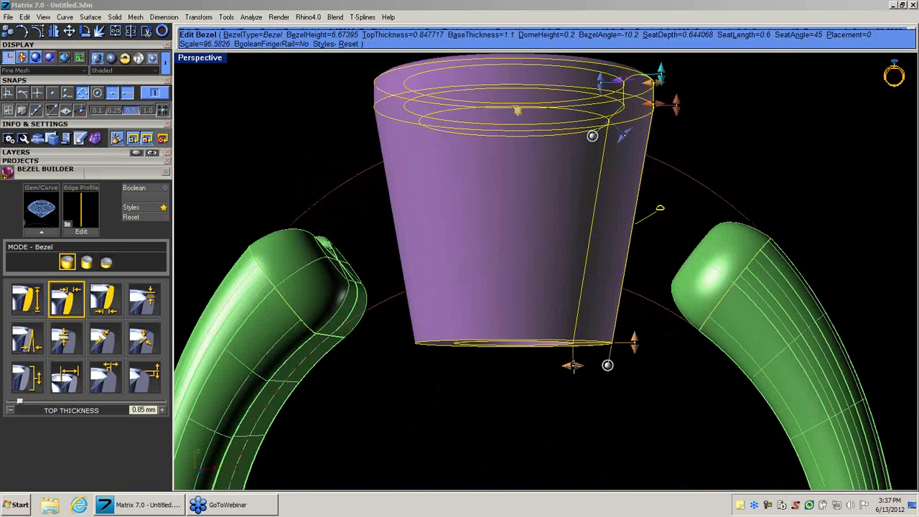
drag(573, 367, 584, 367)
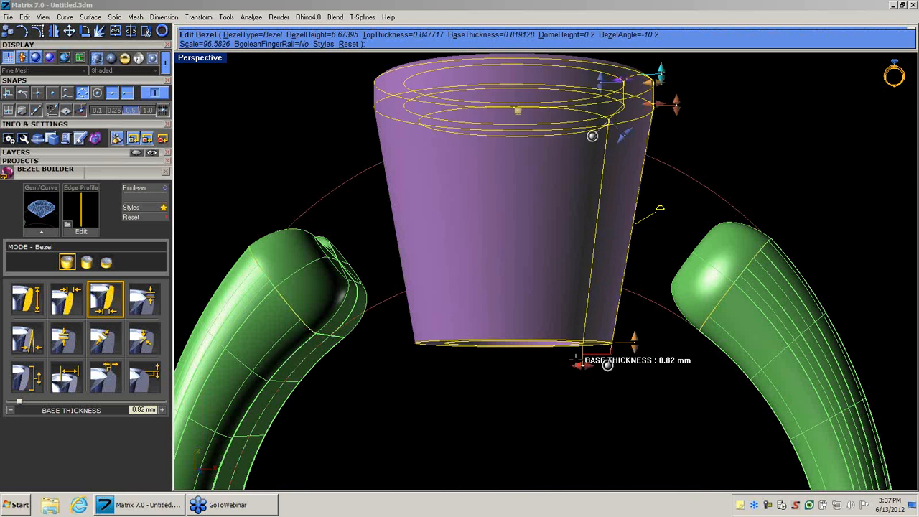
right_drag(517, 264, 555, 294)
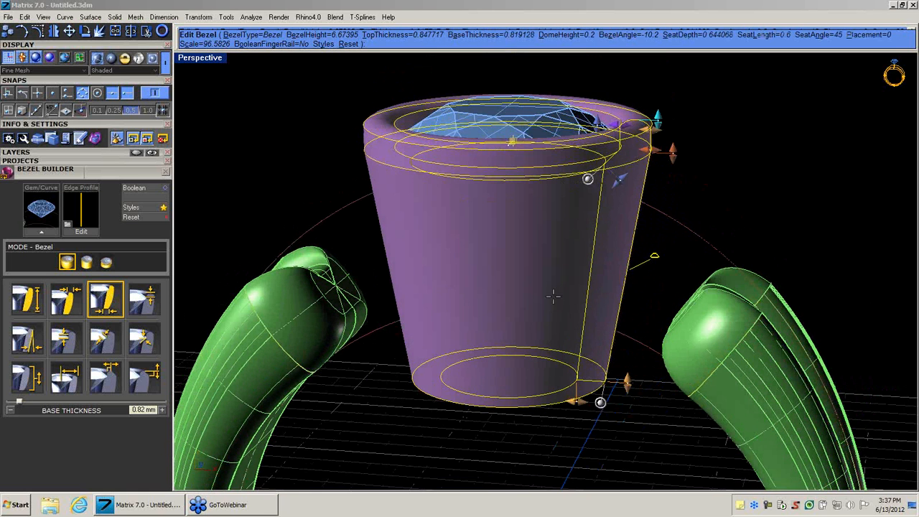
drag(601, 402, 610, 403)
right_click(604, 421)
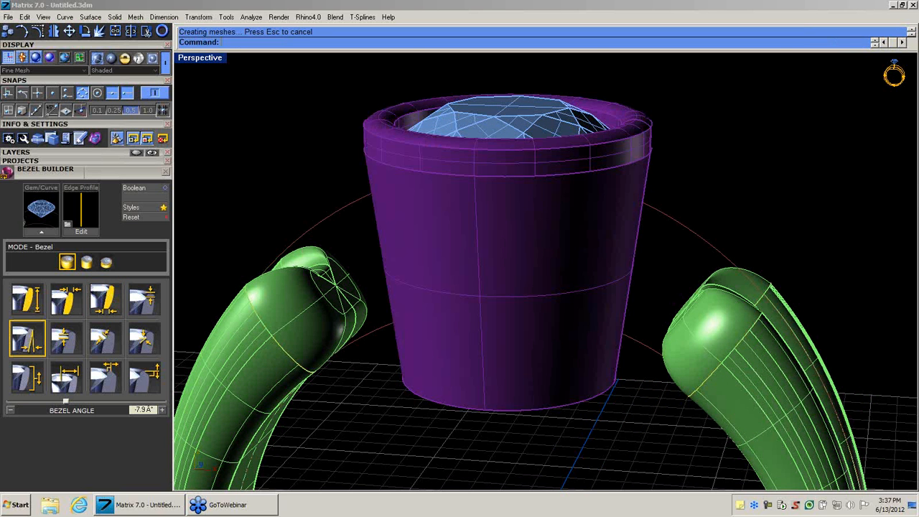
Start a Bezel Cutter on the purple bezel with a prong count of 2 and the prong position set to Odd.
click(513, 293)
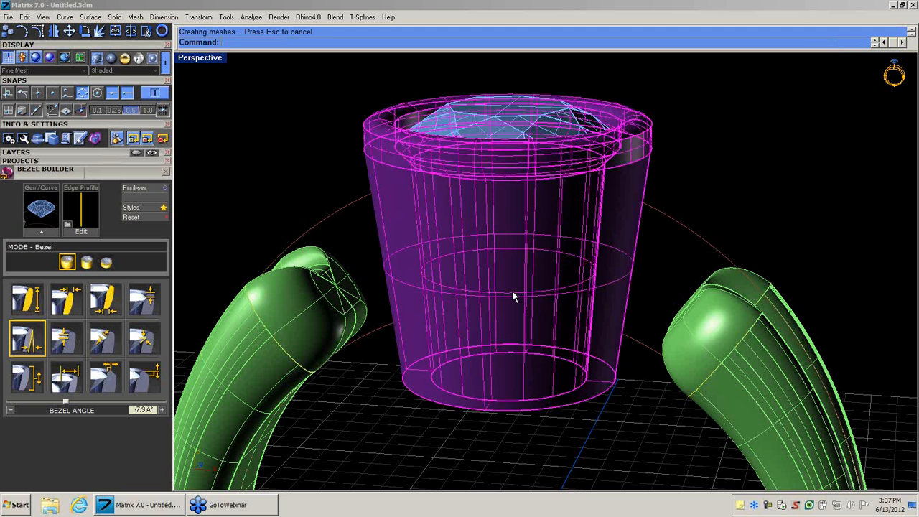
right_click(513, 291)
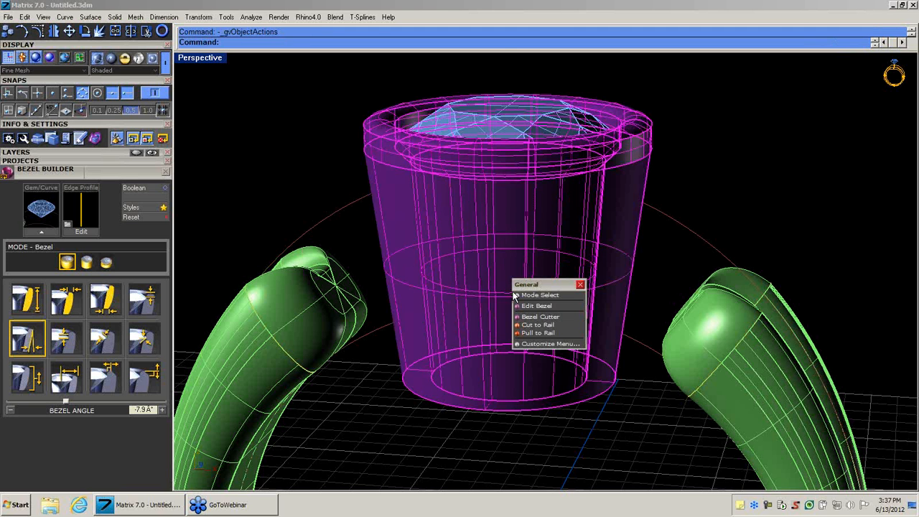
click(535, 318)
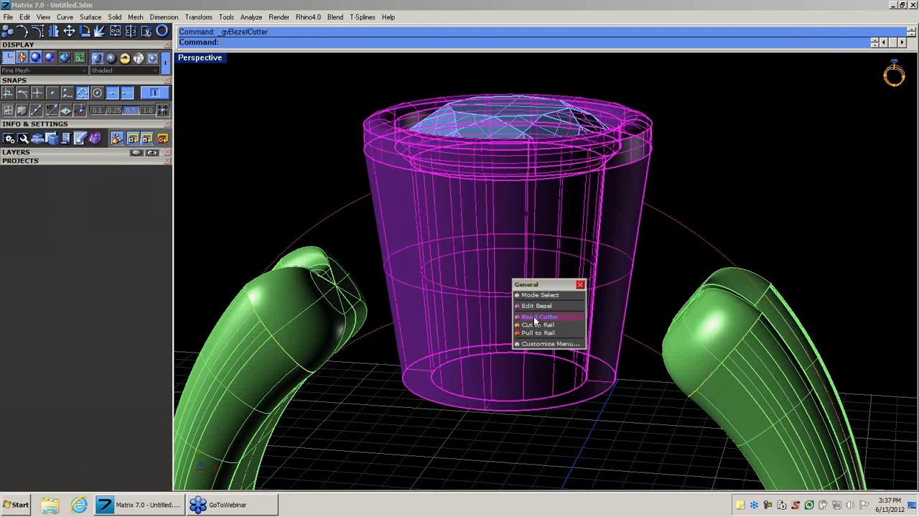
right_drag(558, 318, 445, 215)
click(260, 43)
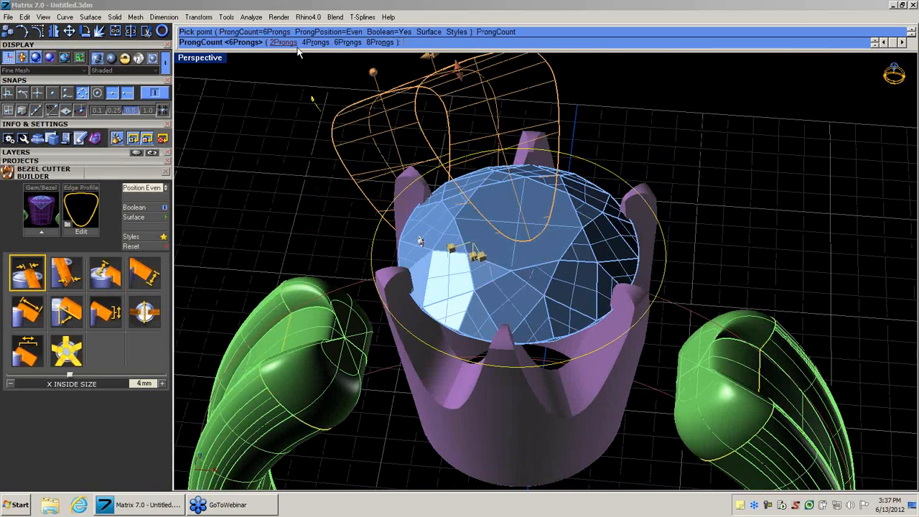
click(283, 42)
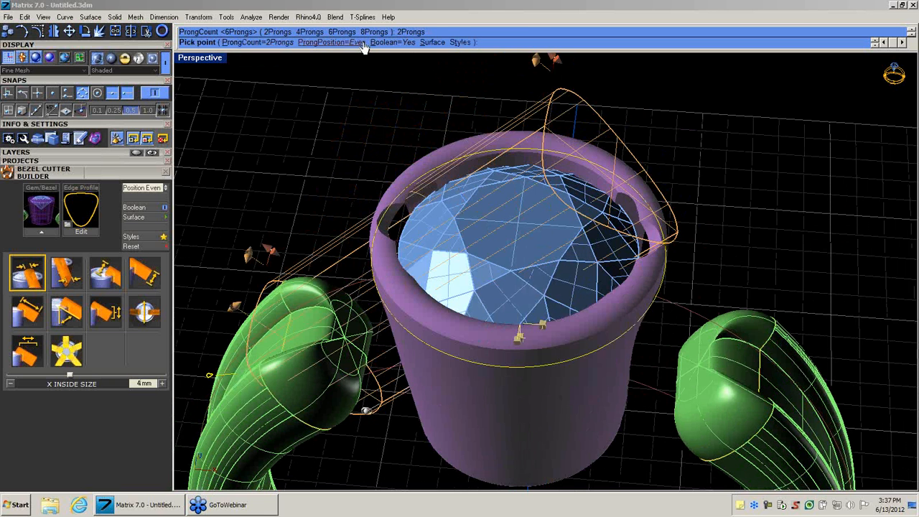
click(345, 43)
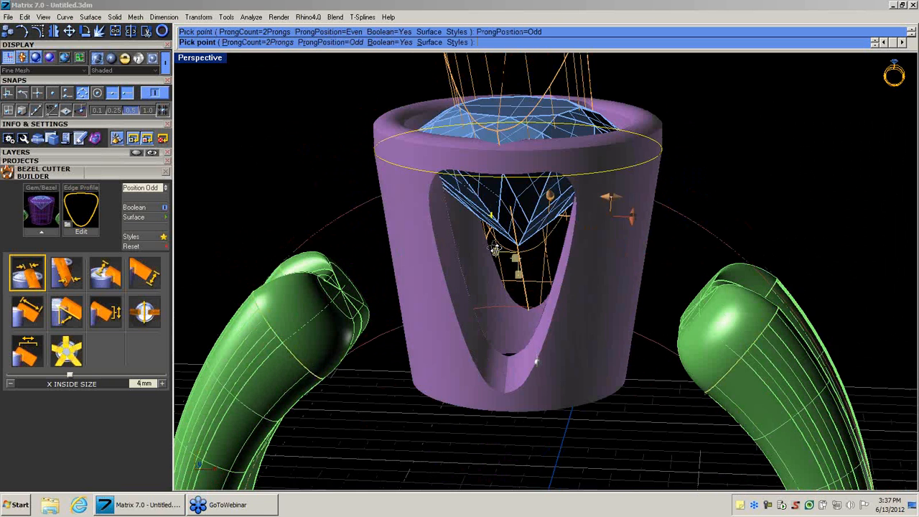
Set the bezel cutter's Z offset to about 0.24 mm and its angle to about 40.3 degrees, and finish the cut.
drag(535, 362, 537, 256)
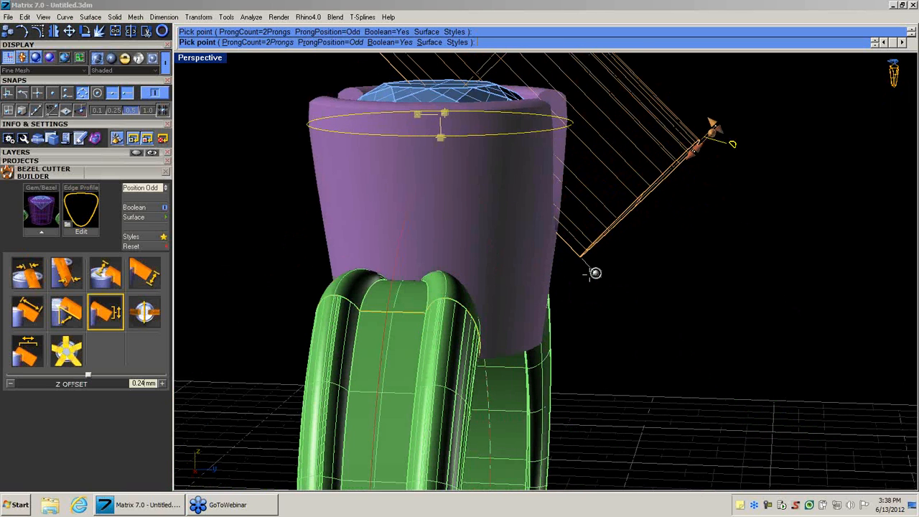
mouse_move(595, 273)
mouse_down()
mouse_move(592, 263)
mouse_move(605, 260)
mouse_up()
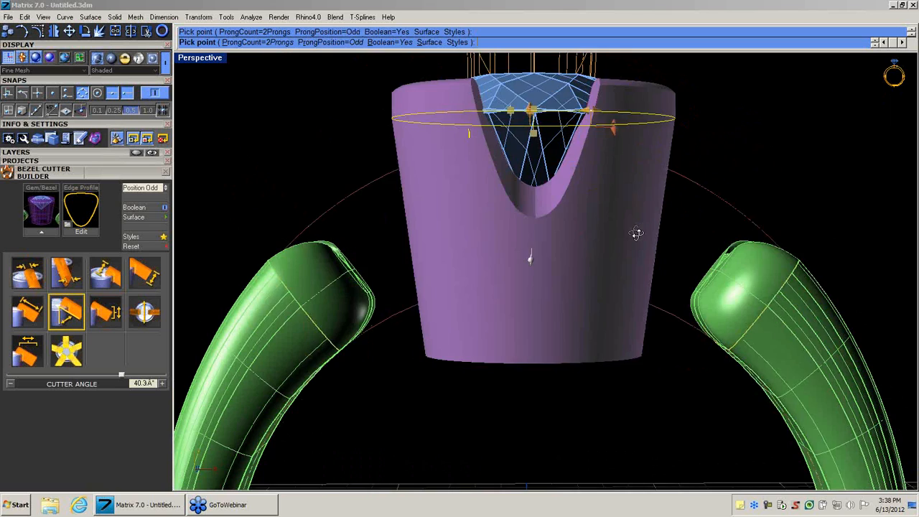
right_drag(636, 232, 598, 330)
right_click(598, 330)
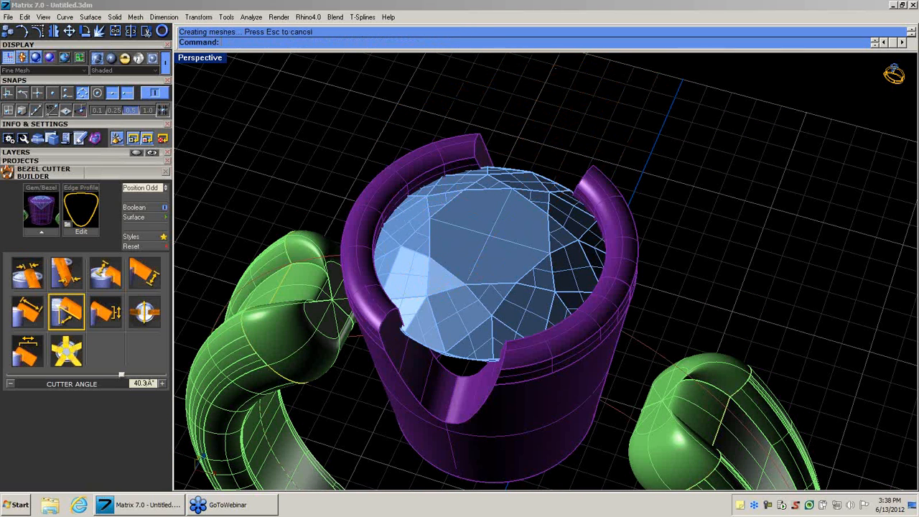
Delete the cut bezel and start a prong head around the round diamond with Head Builder.
click(552, 397)
key(Delete)
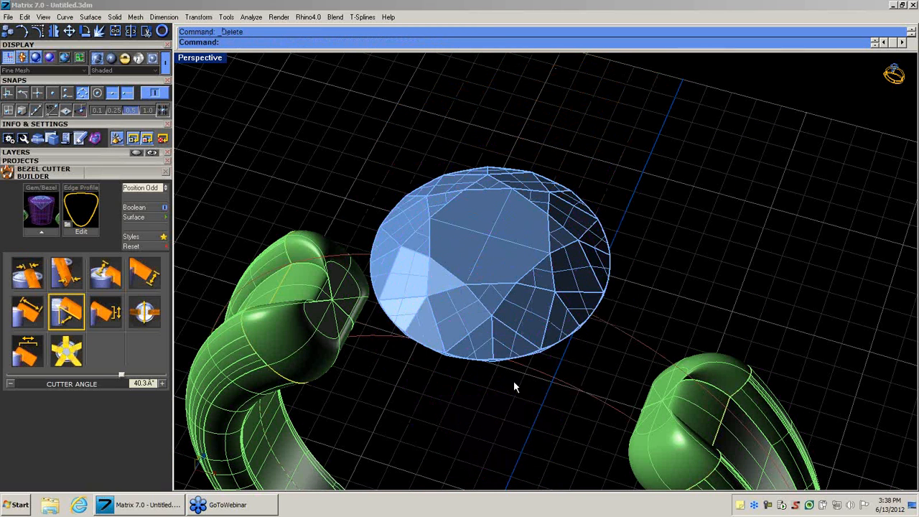
right_drag(499, 407, 508, 243)
click(505, 246)
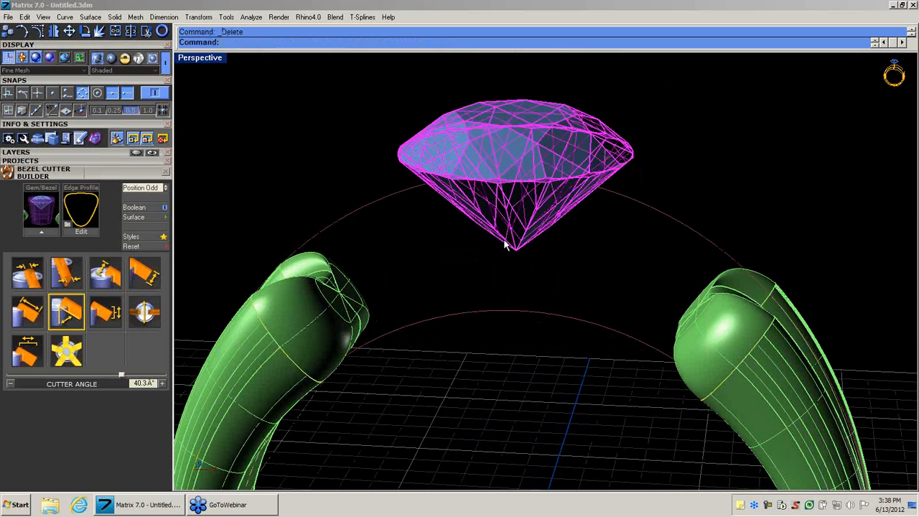
middle_click(505, 246)
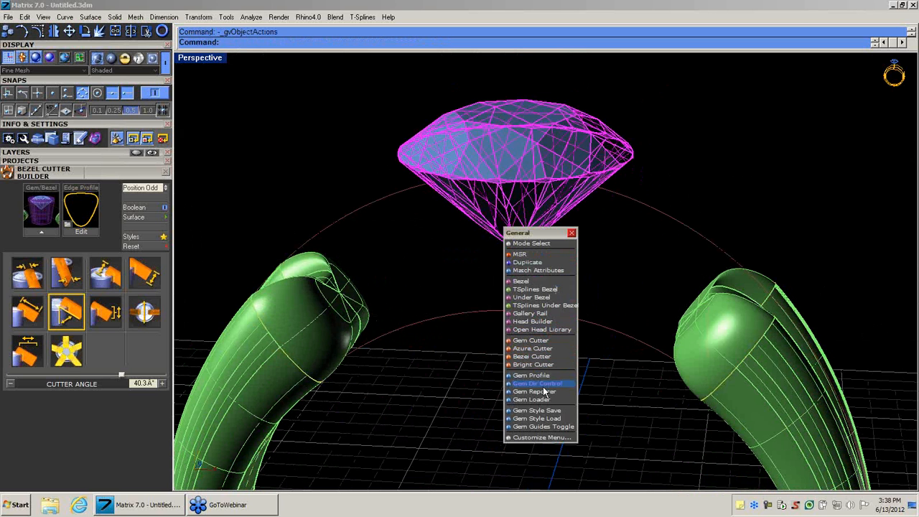
click(538, 322)
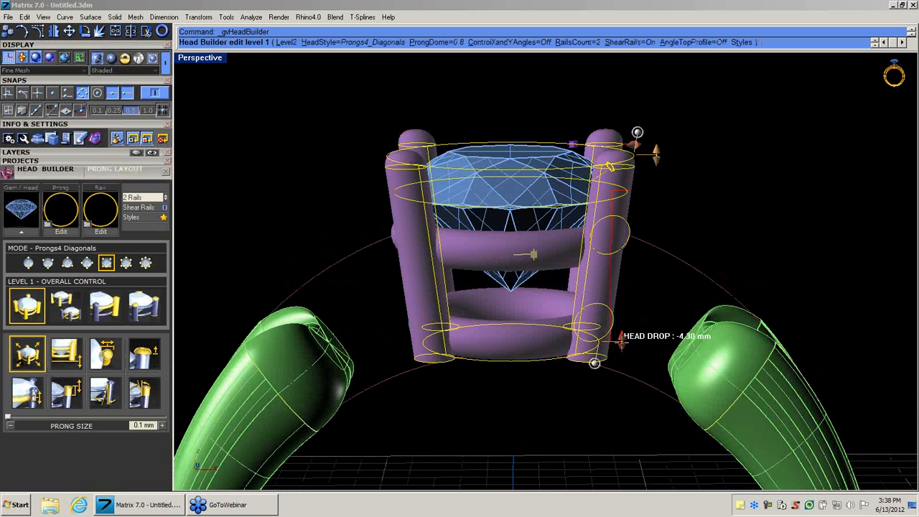
Lengthen the head downward to a head drop of about -5.25 mm and set the prong nudge to about 0.26 mm.
drag(621, 343, 617, 371)
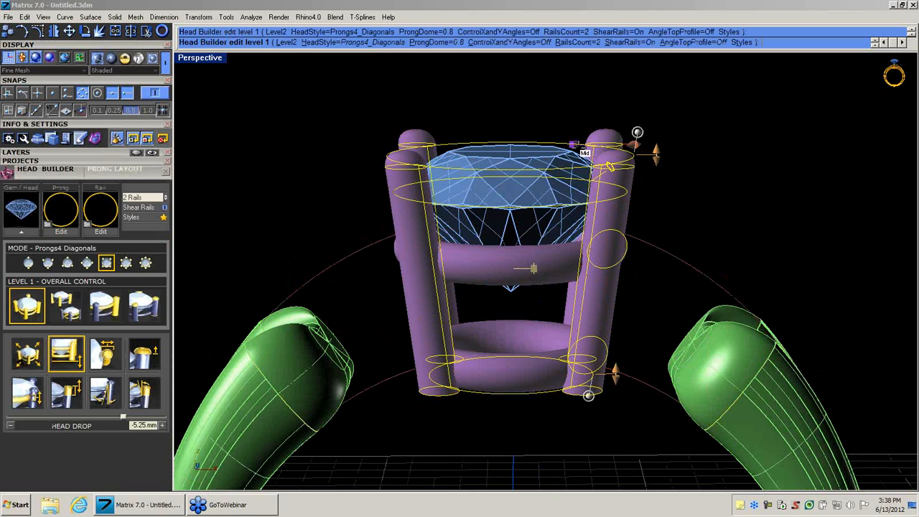
right_drag(589, 108, 575, 159)
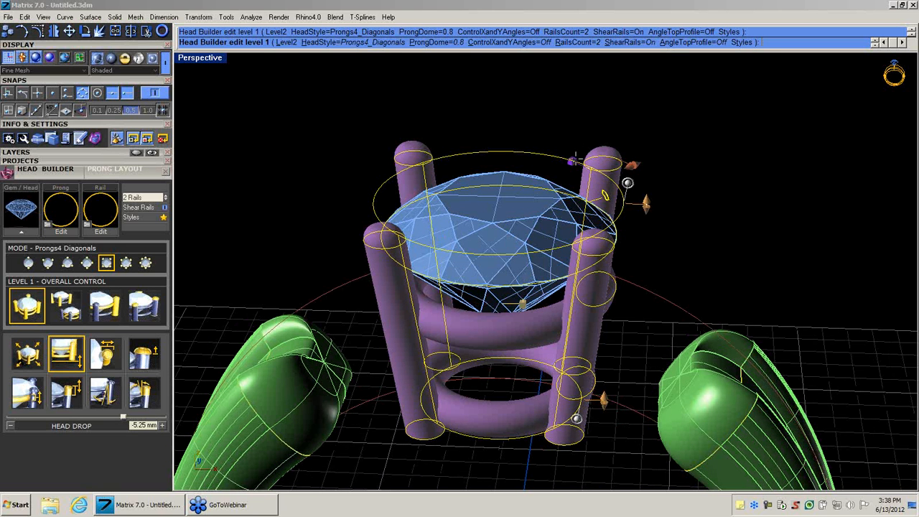
drag(572, 160, 573, 163)
right_drag(646, 251, 635, 213)
click(607, 188)
click(608, 183)
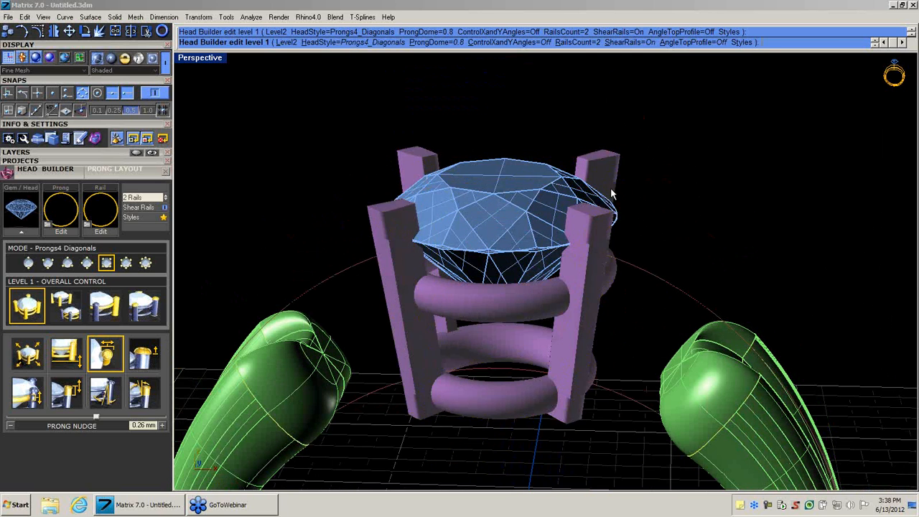
Lower the upper rail to a rail drop of about -2.83 mm and reduce the head to one rail under Level 2 control.
right_drag(636, 271, 649, 244)
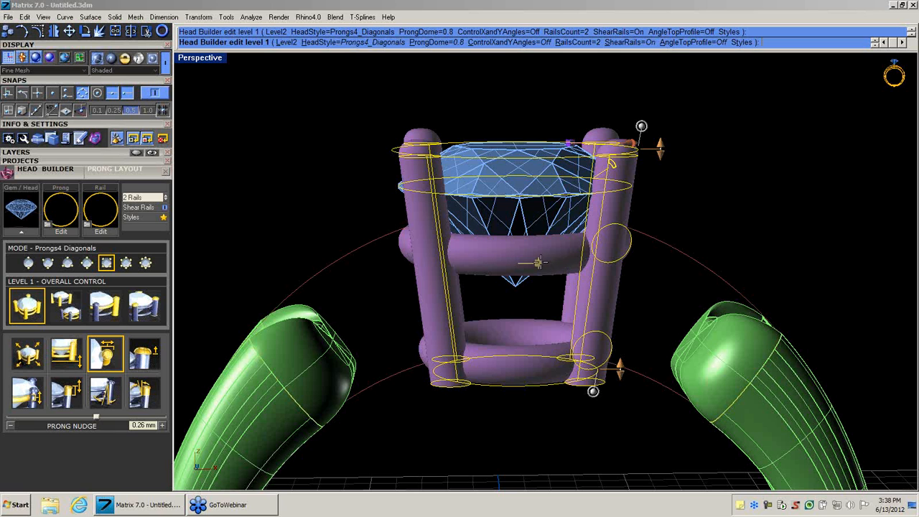
drag(540, 263, 543, 284)
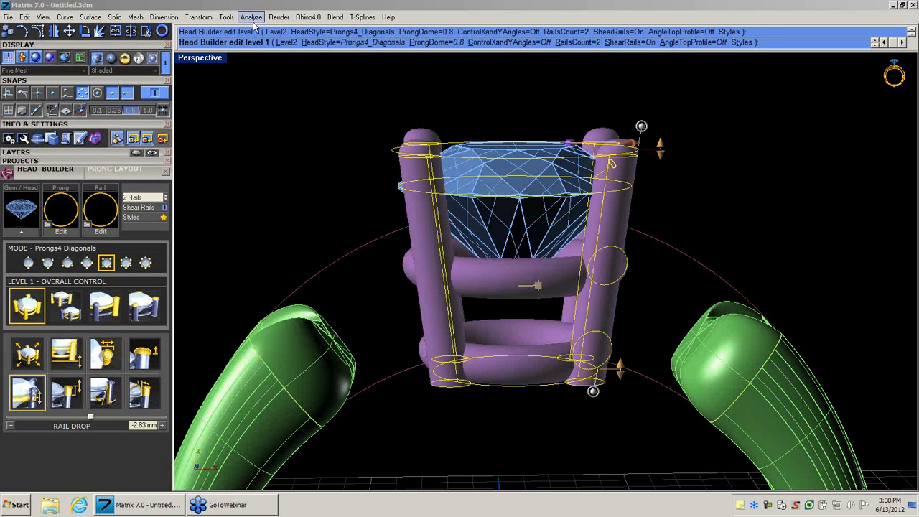
click(288, 42)
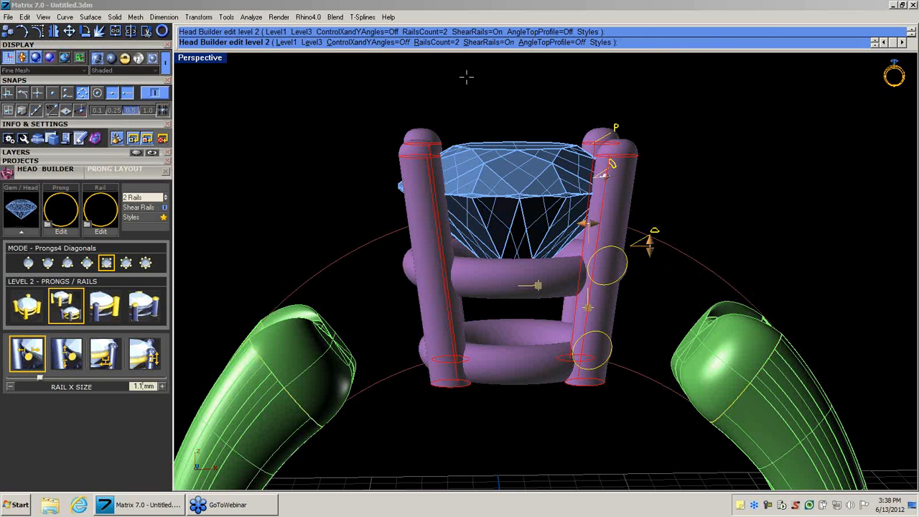
click(435, 43)
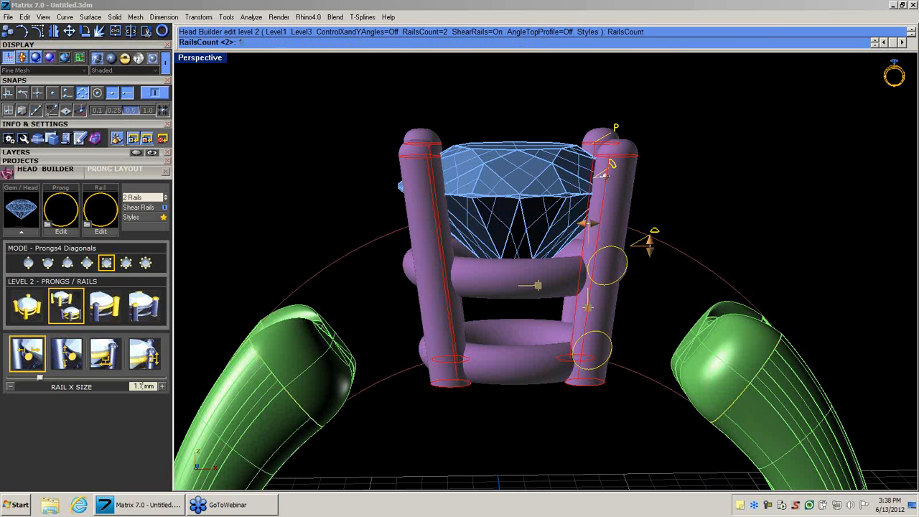
key(Return)
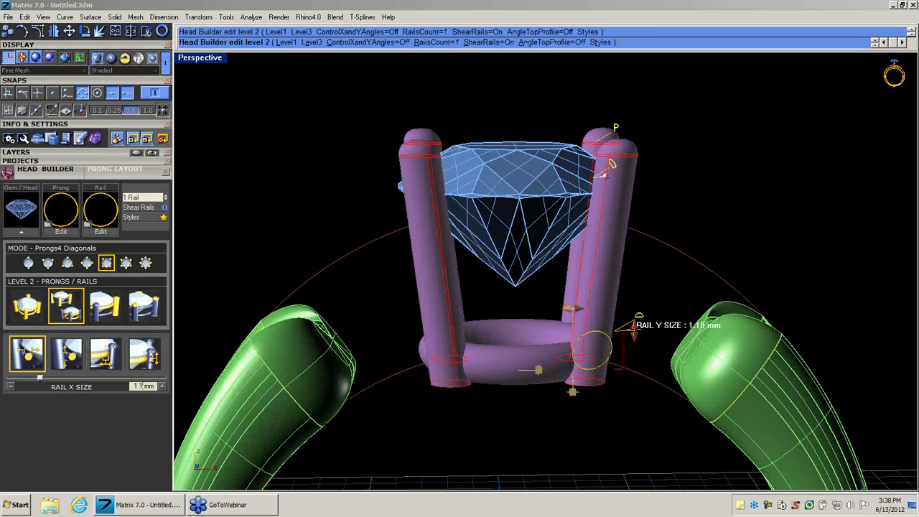
Heighten the remaining rail to a Y size of about 4.54 mm and give it the v6023 rail profile.
drag(634, 325, 638, 207)
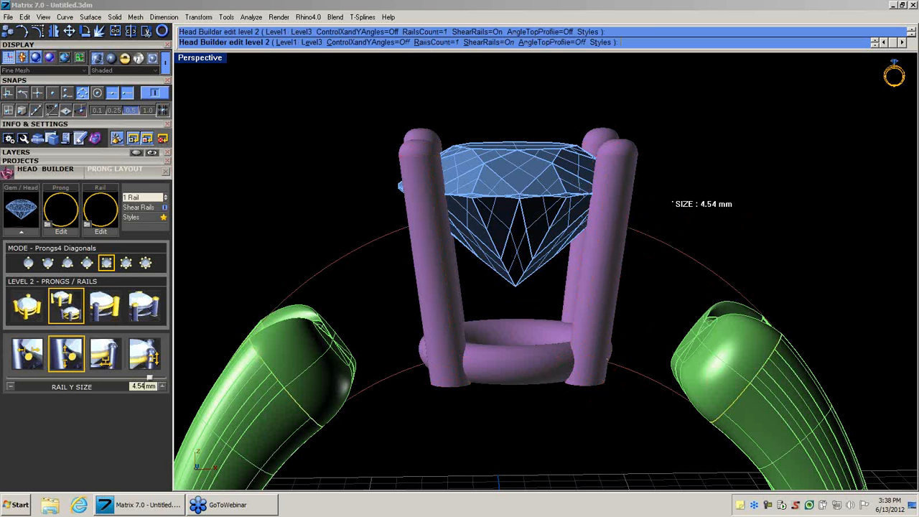
click(650, 193)
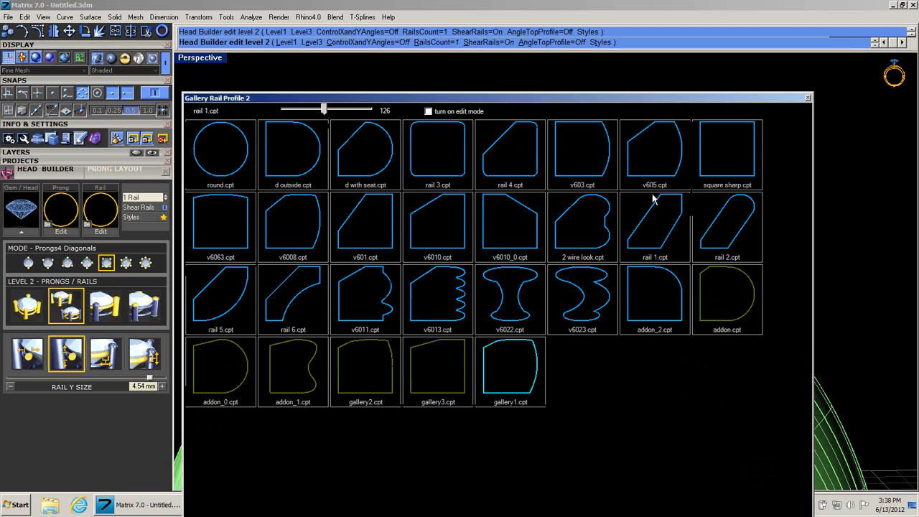
click(595, 304)
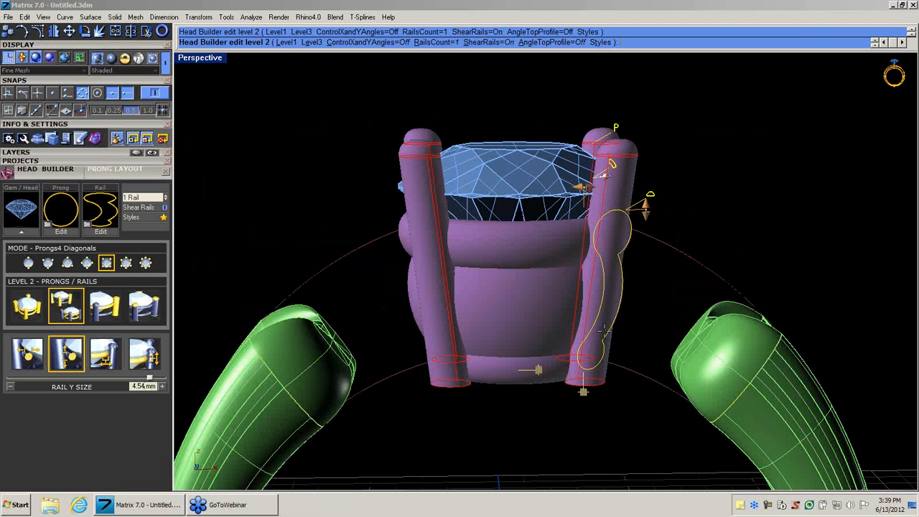
Change the prongs to the Prong_024 profile and set their Y size to about 1 mm.
right_drag(602, 273, 563, 360)
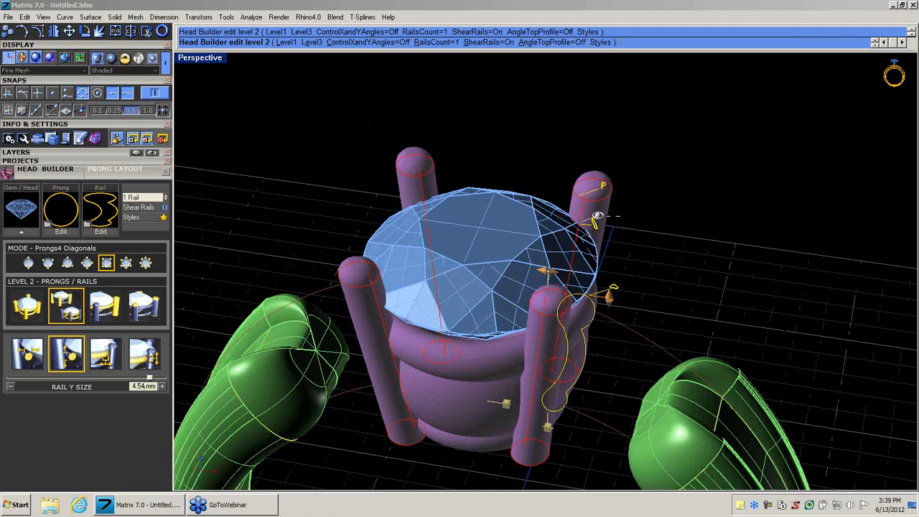
click(602, 186)
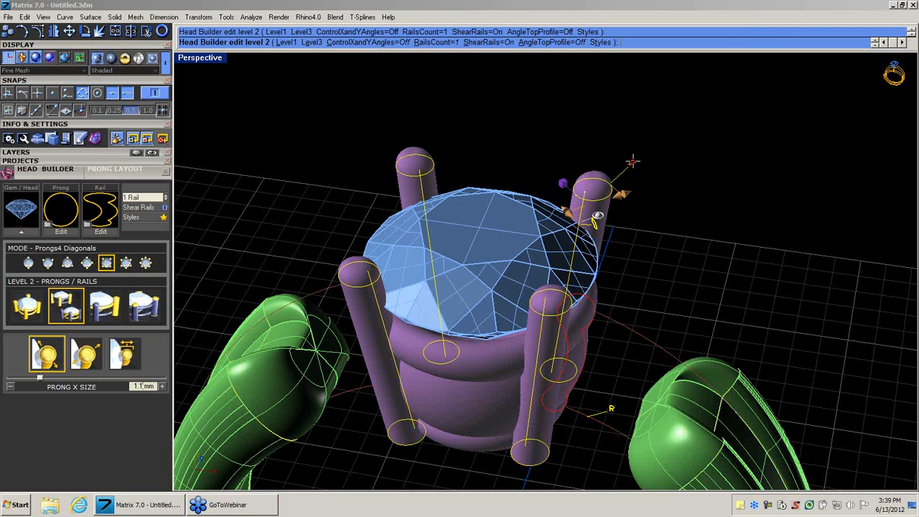
click(628, 162)
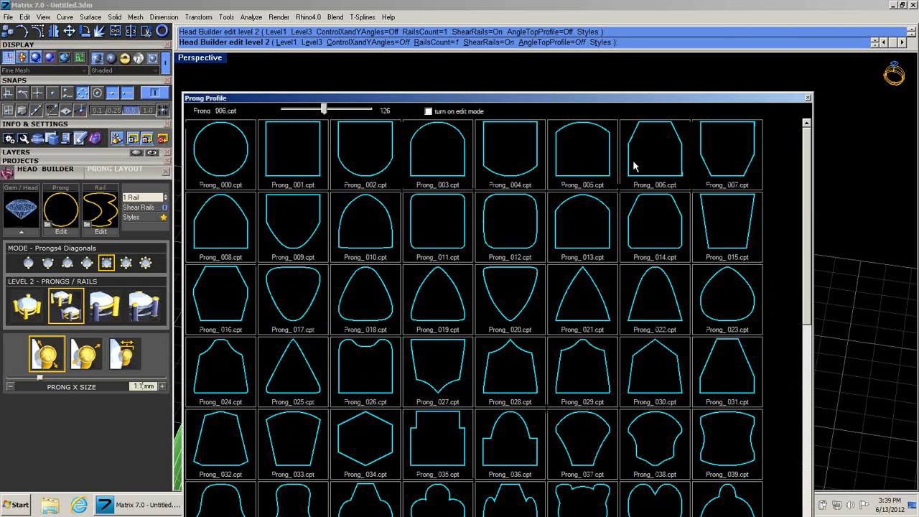
click(232, 366)
mouse_move(552, 329)
right_down()
mouse_move(634, 232)
mouse_move(598, 257)
mouse_move(560, 321)
mouse_move(561, 342)
right_up()
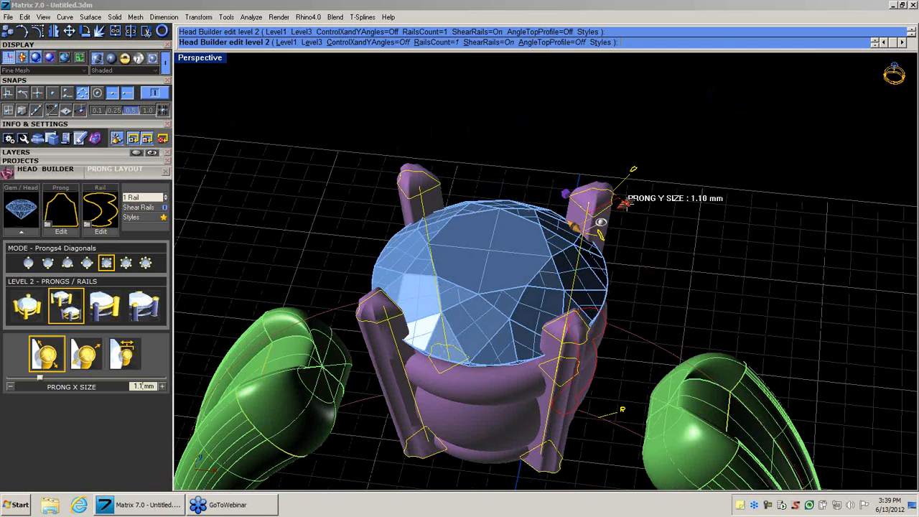
drag(626, 203, 623, 205)
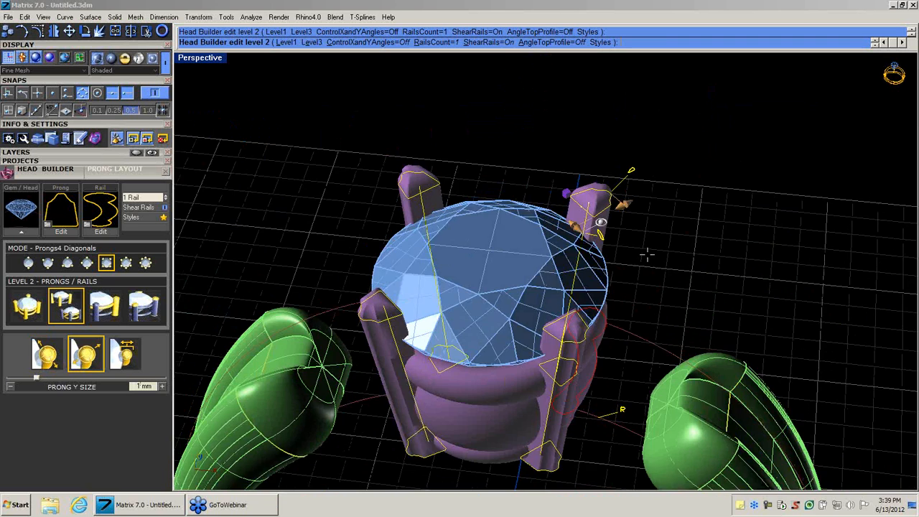
right_drag(647, 254, 678, 185)
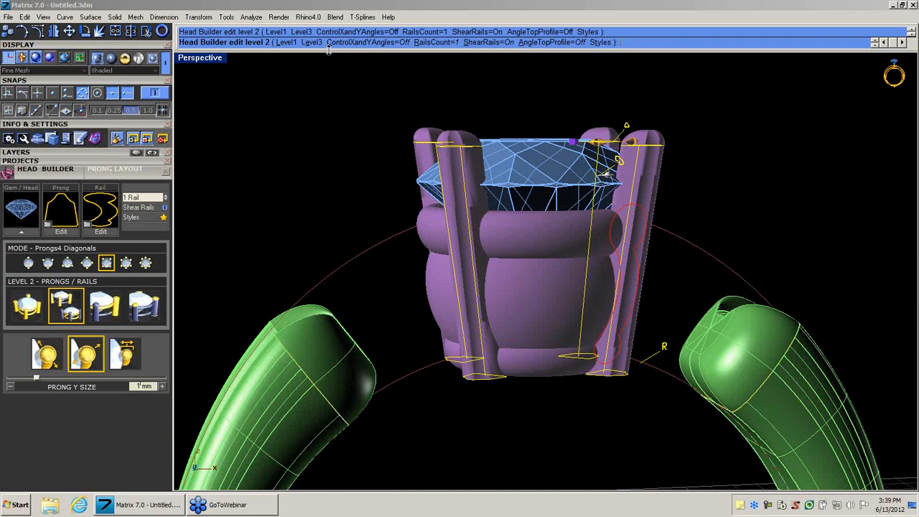
Switch the head to Level 3 top and bottom prong control and look over its handles around the gem.
click(316, 42)
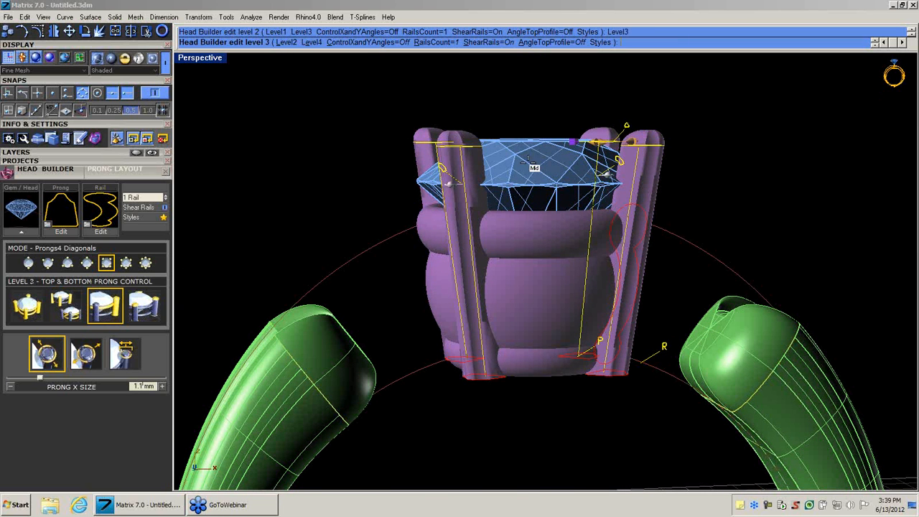
right_drag(528, 159, 576, 213)
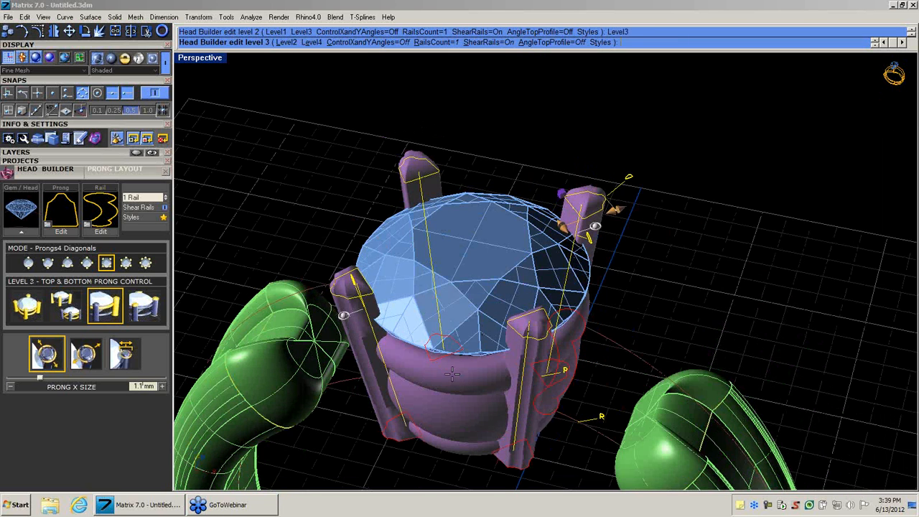
right_drag(470, 338, 582, 351)
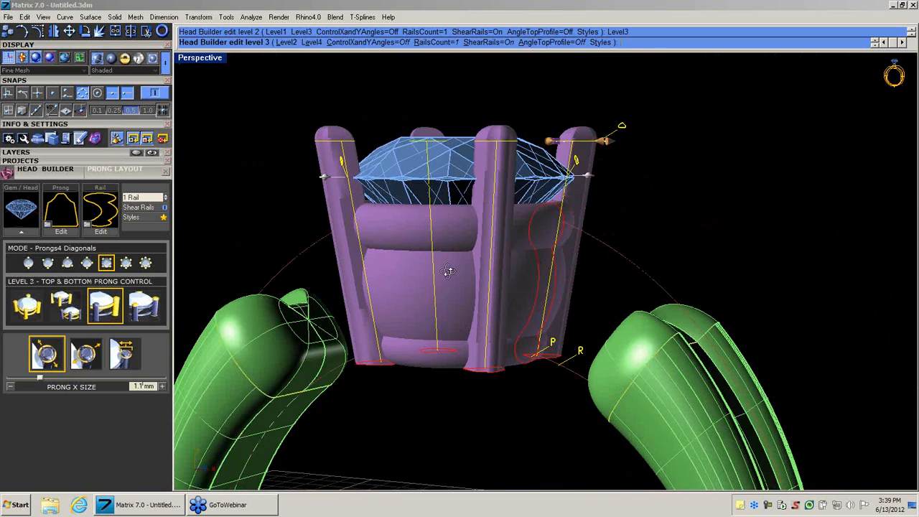
right_drag(448, 271, 489, 296)
Switch the head to Level 4 full independent control and build the finished head.
click(311, 43)
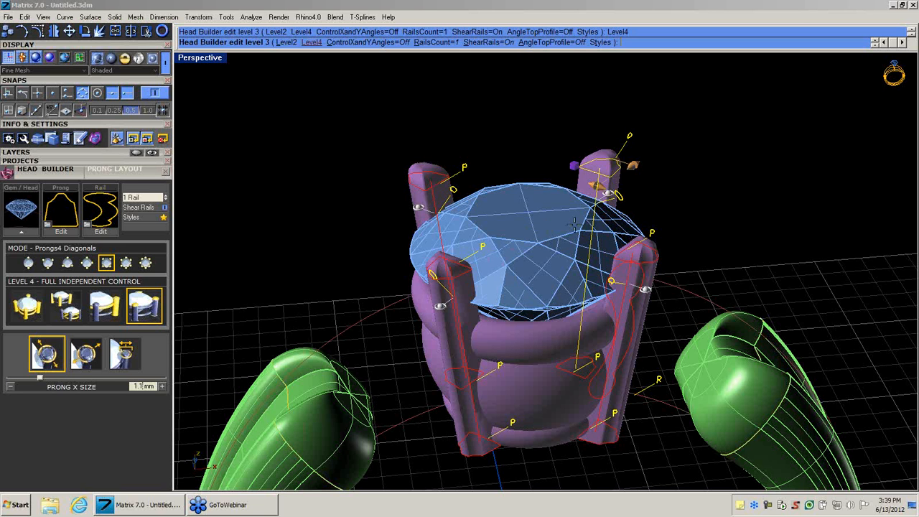
right_drag(623, 231, 554, 269)
click(597, 231)
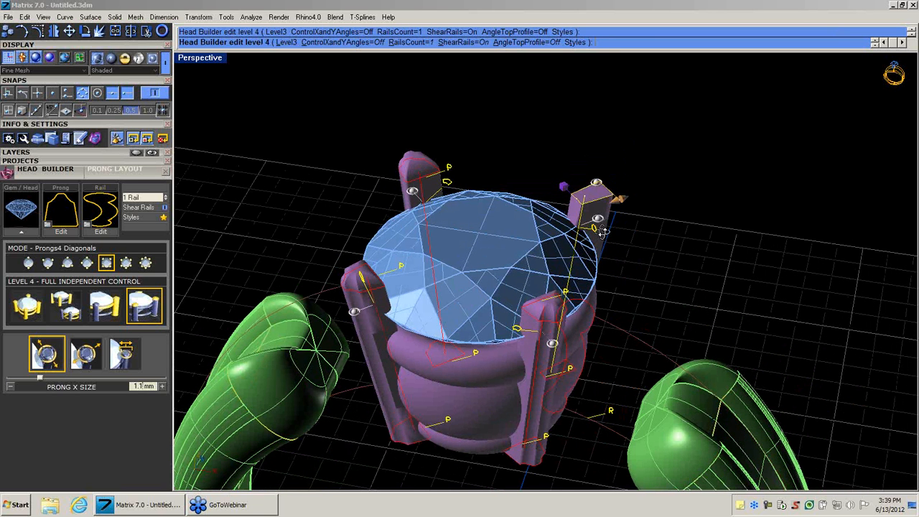
mouse_move(602, 230)
right_down()
mouse_move(600, 136)
mouse_move(579, 262)
mouse_move(602, 273)
mouse_move(599, 215)
mouse_move(597, 253)
mouse_move(599, 216)
mouse_move(594, 236)
right_up()
right_drag(726, 273, 759, 232)
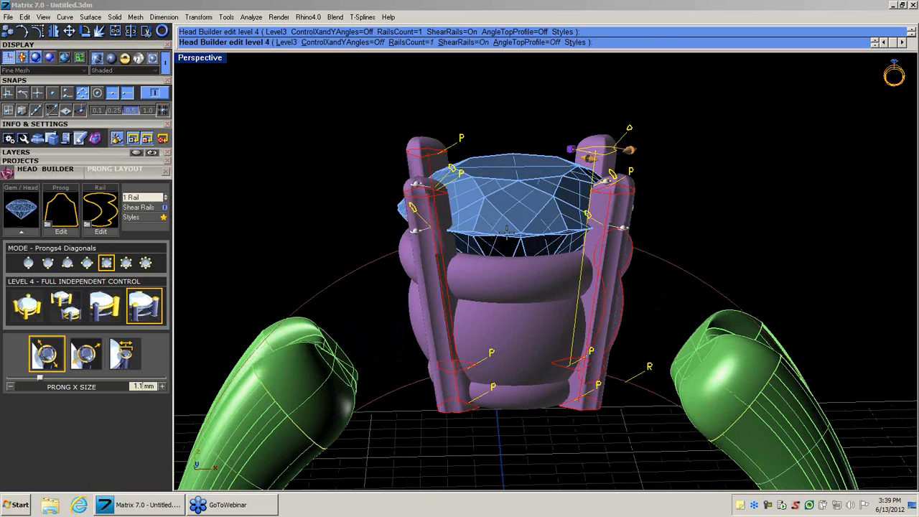
right_drag(406, 236, 379, 226)
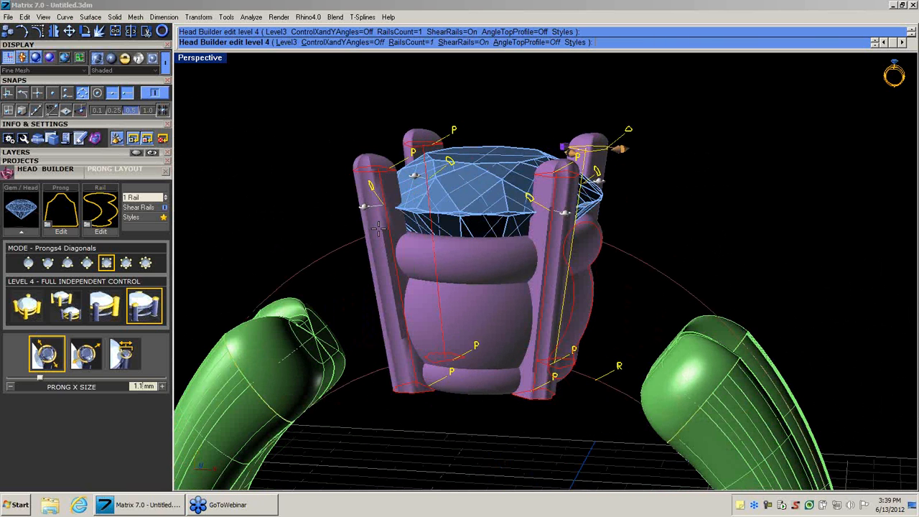
right_click(379, 226)
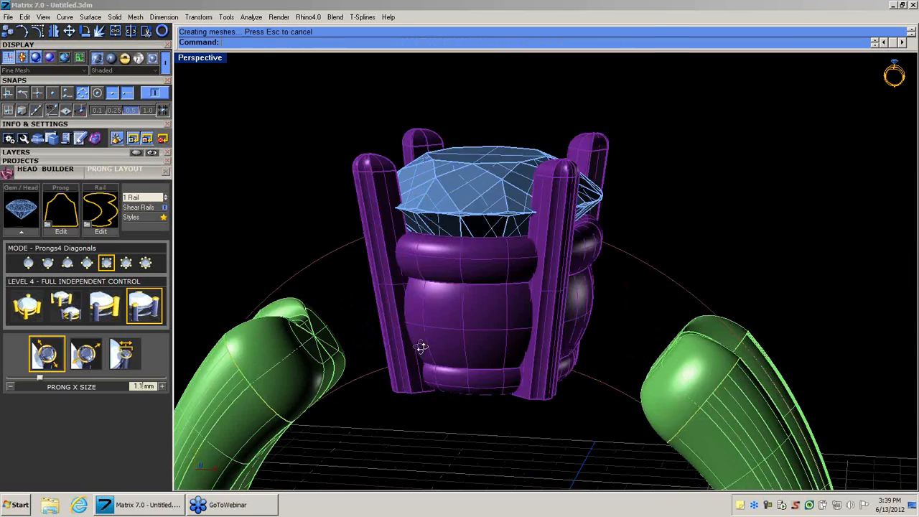
Move the mirrored shank-end profiles along the rail toward the head, to about 56.4% on the curve.
right_drag(422, 344, 558, 314)
scroll(454, 350, down, 5)
scroll(575, 302, up, 4)
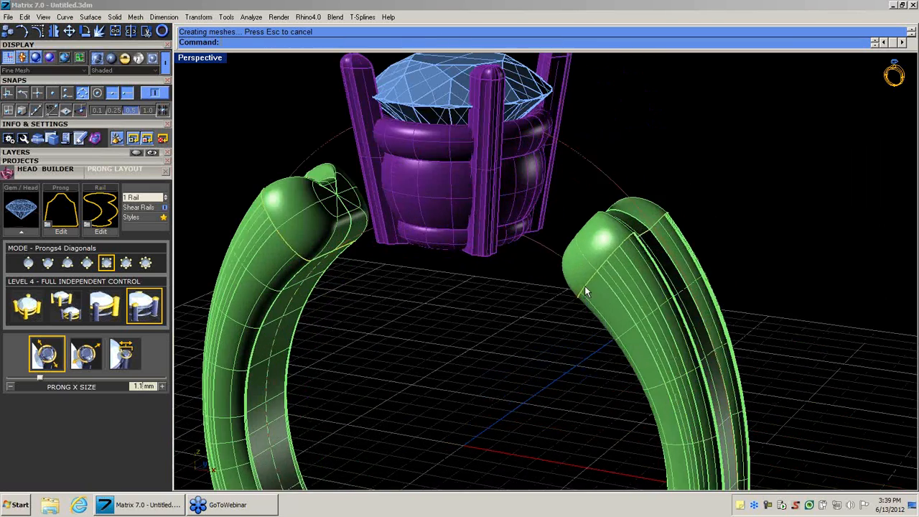
click(584, 287)
click(608, 313)
key(F6)
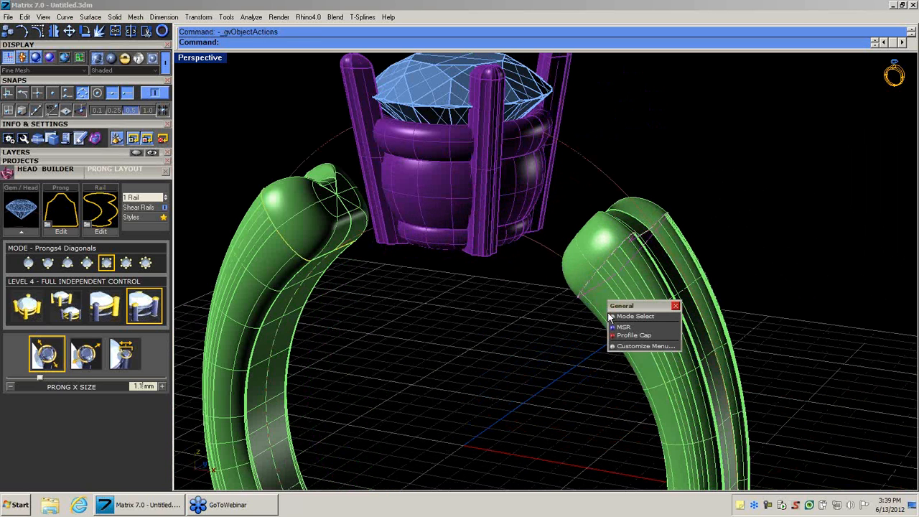
click(613, 328)
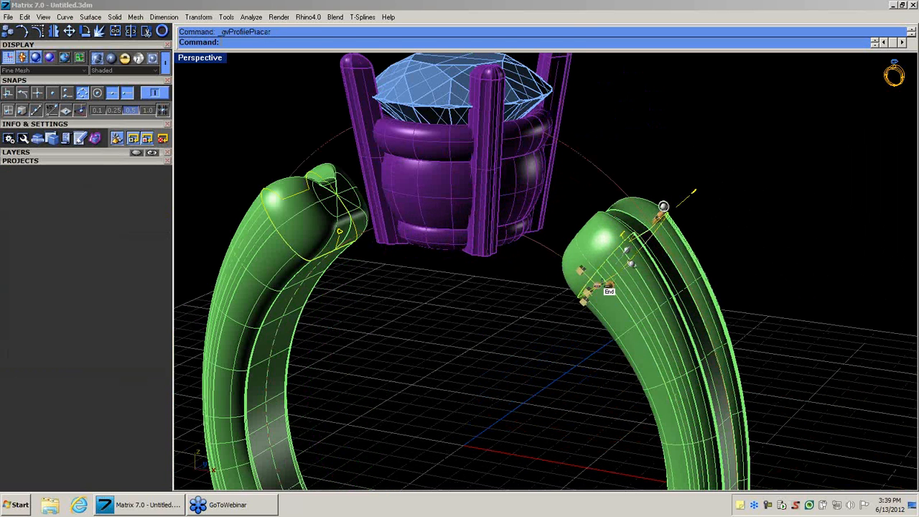
click(559, 249)
click(598, 286)
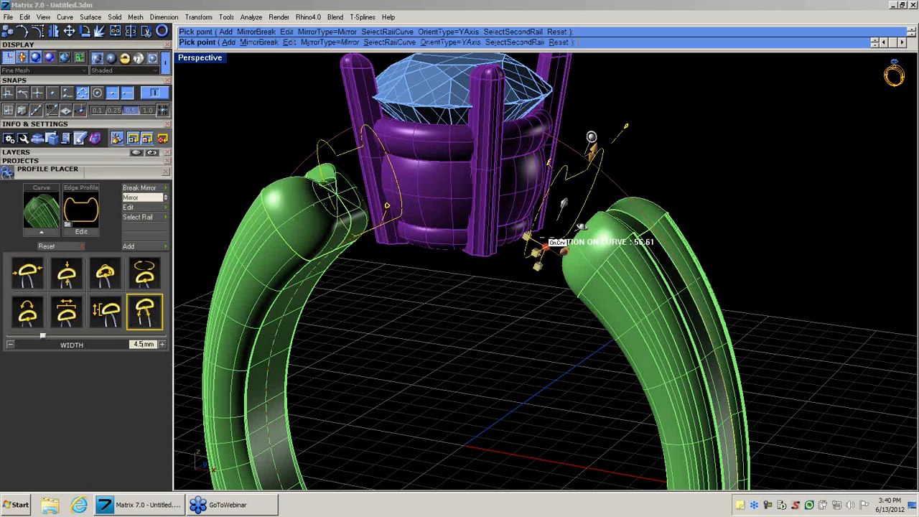
click(549, 237)
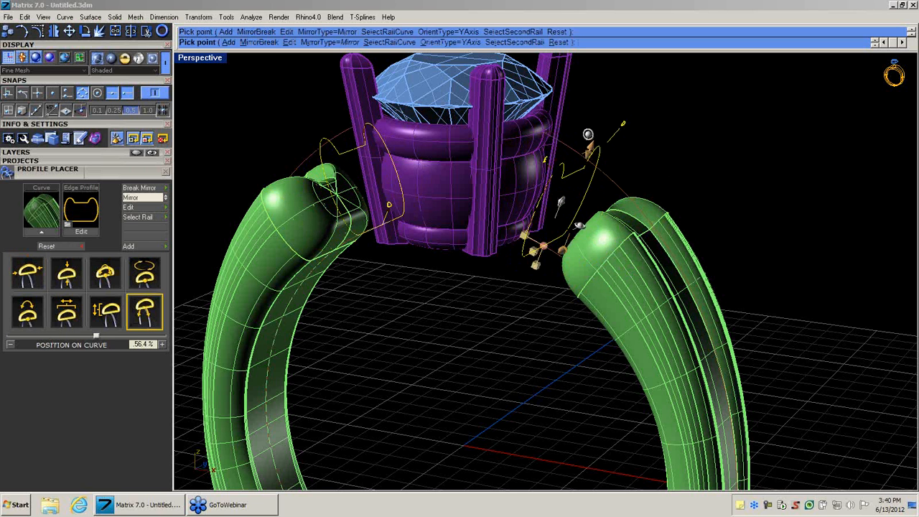
Tilt the mirrored shank-end profiles to about -7.4° and rebuild the shank.
right_drag(530, 302, 579, 288)
click(623, 119)
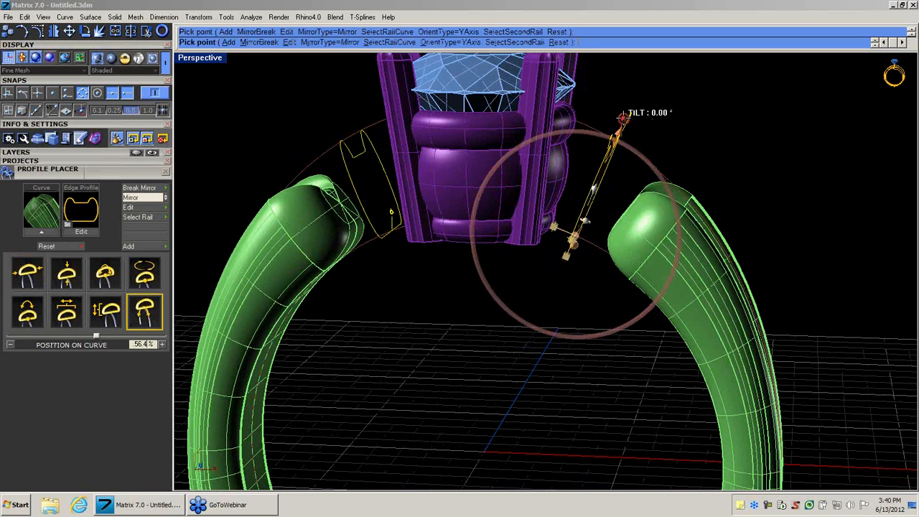
right_click(609, 112)
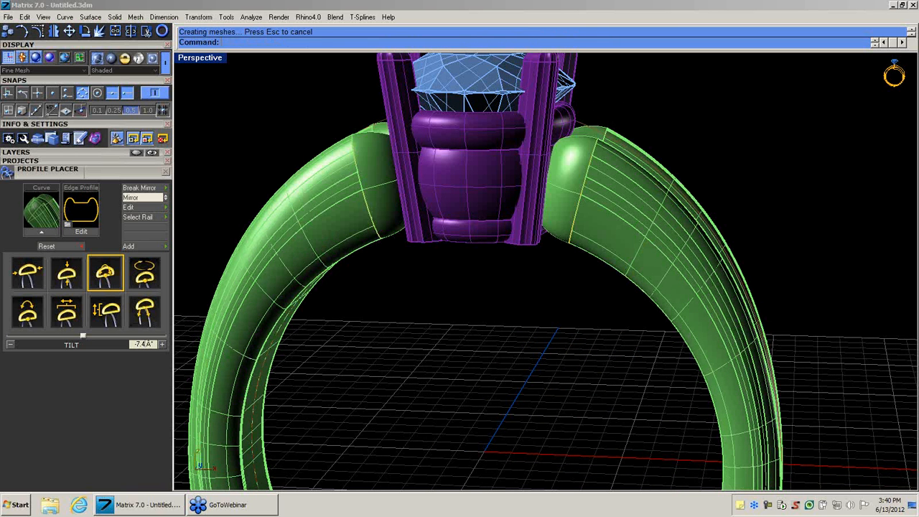
Narrow the mirrored shank-end profiles to a width of about 4.1 mm and rebuild the shank.
right_drag(545, 241, 450, 234)
click(452, 240)
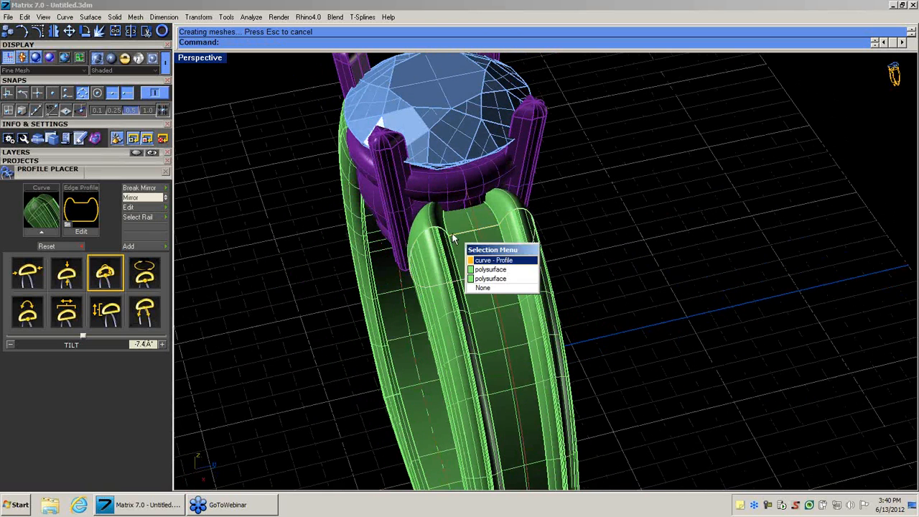
click(472, 262)
click(471, 265)
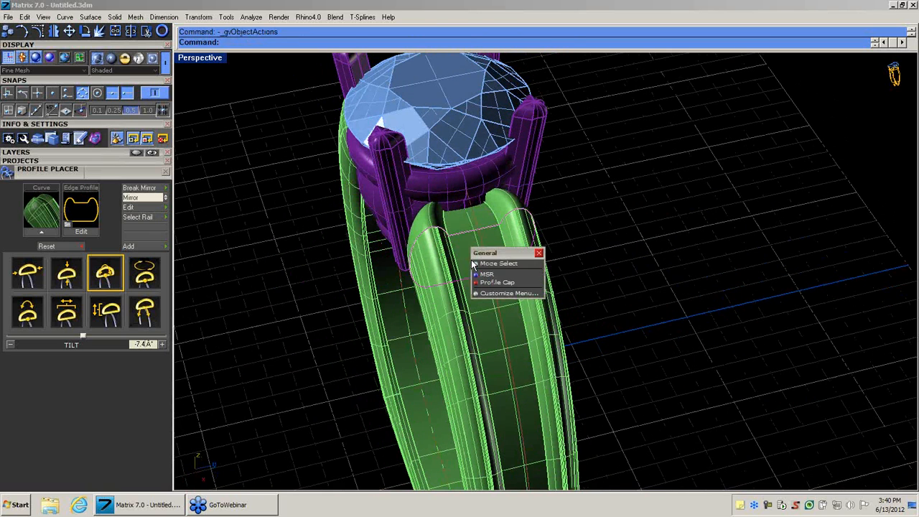
click(486, 264)
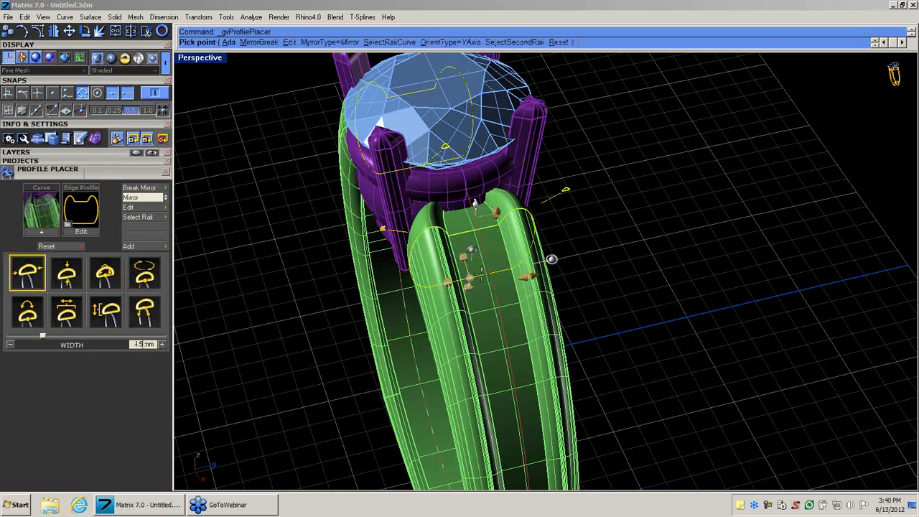
mouse_move(528, 275)
drag(528, 277, 525, 277)
right_click(524, 278)
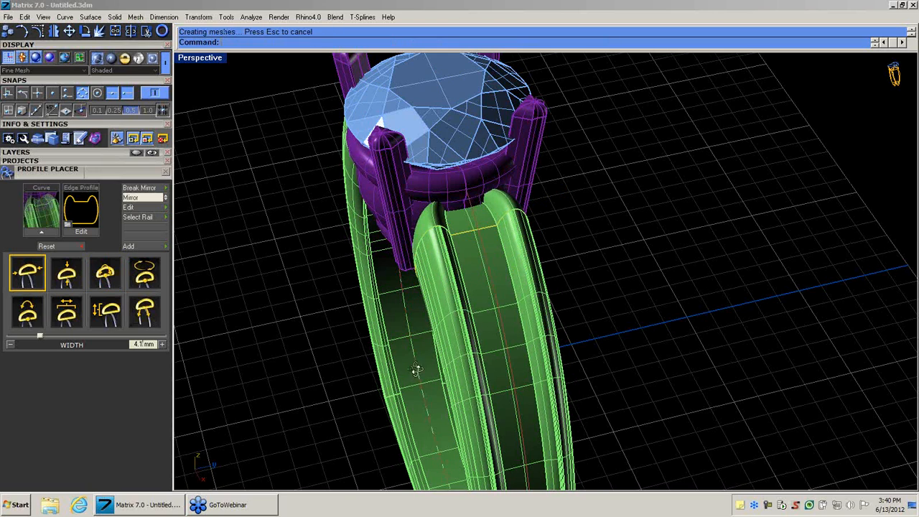
Select the whole ring, save the model to slot 4 of the Demo project with the Project Manager, and clear the selection.
right_drag(416, 370, 527, 349)
scroll(529, 355, down, 5)
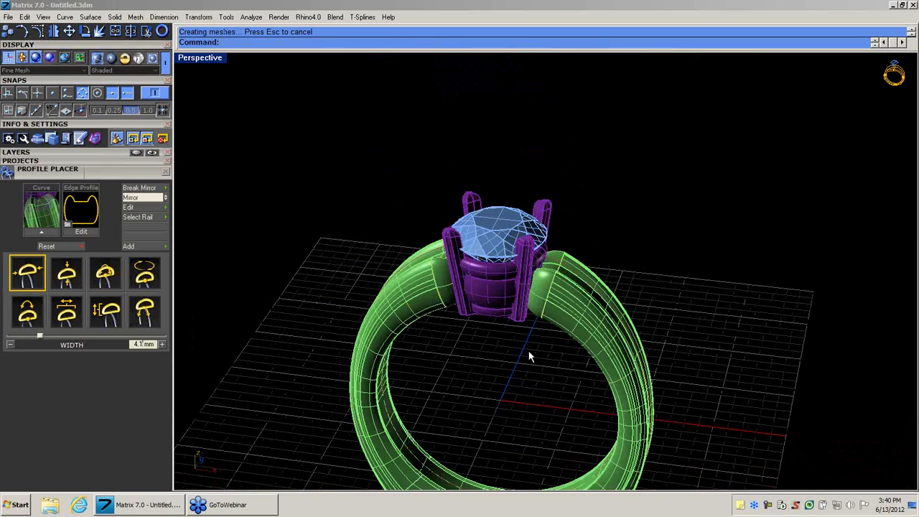
right_drag(533, 385, 528, 302)
drag(349, 58, 803, 468)
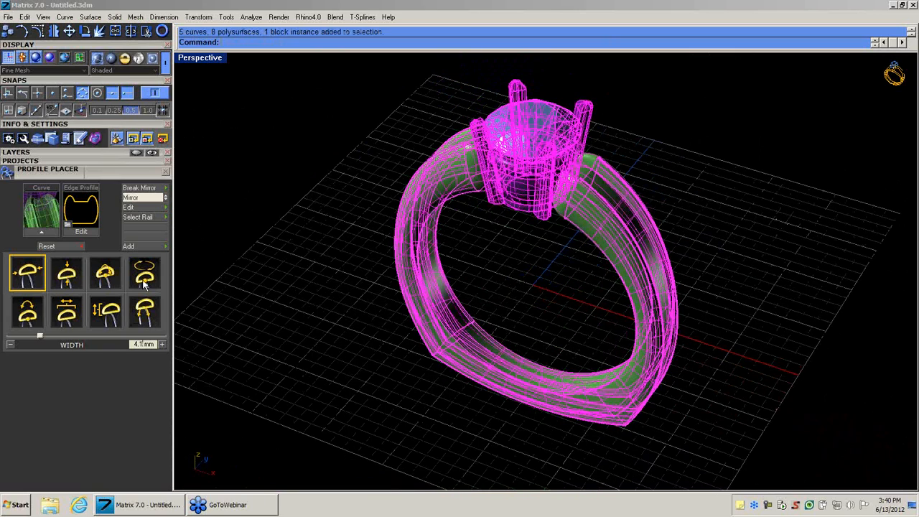
click(44, 18)
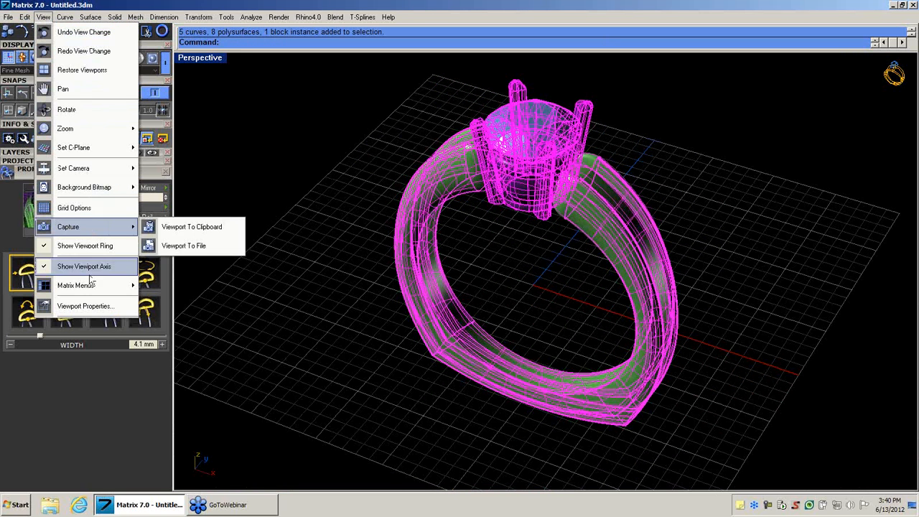
mouse_move(98, 286)
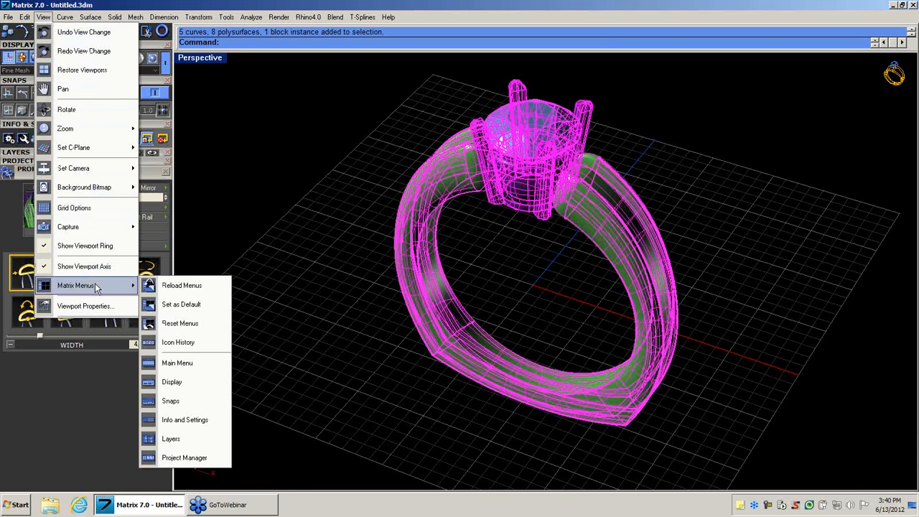
click(185, 458)
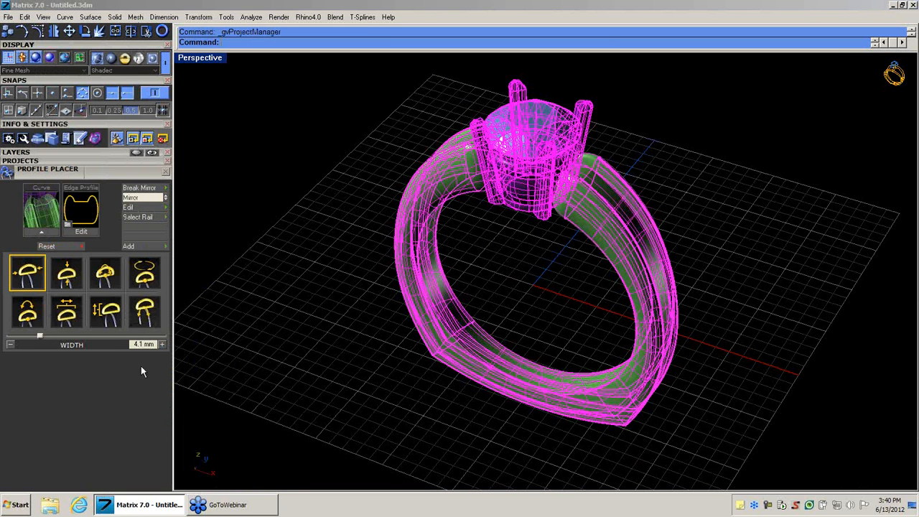
click(69, 159)
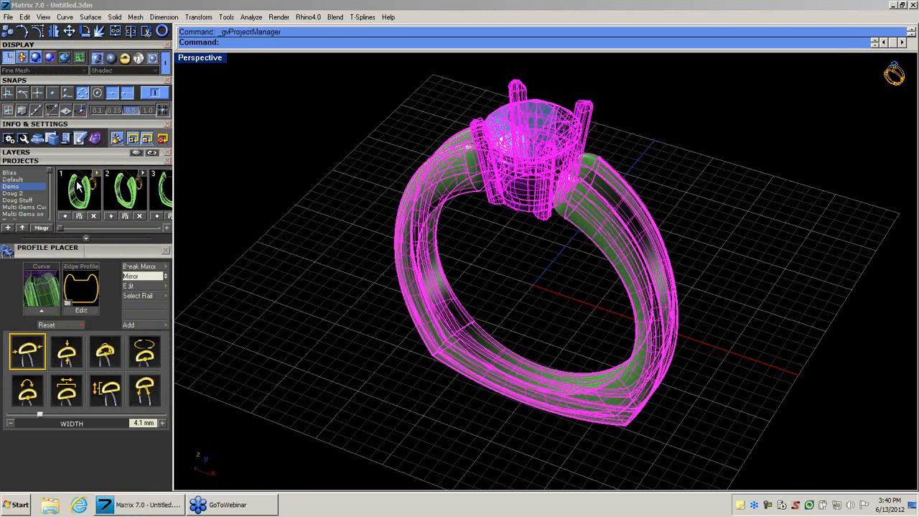
click(166, 229)
click(204, 216)
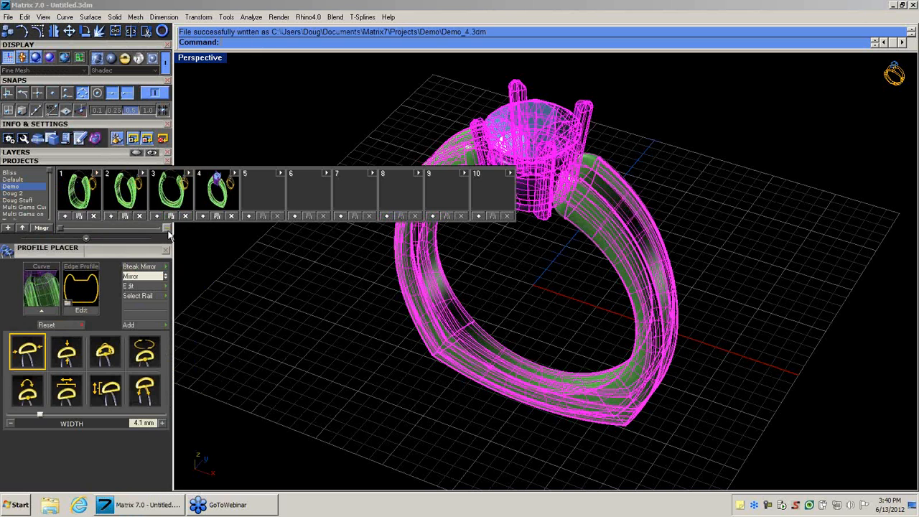
click(167, 228)
click(393, 301)
right_drag(392, 301, 466, 325)
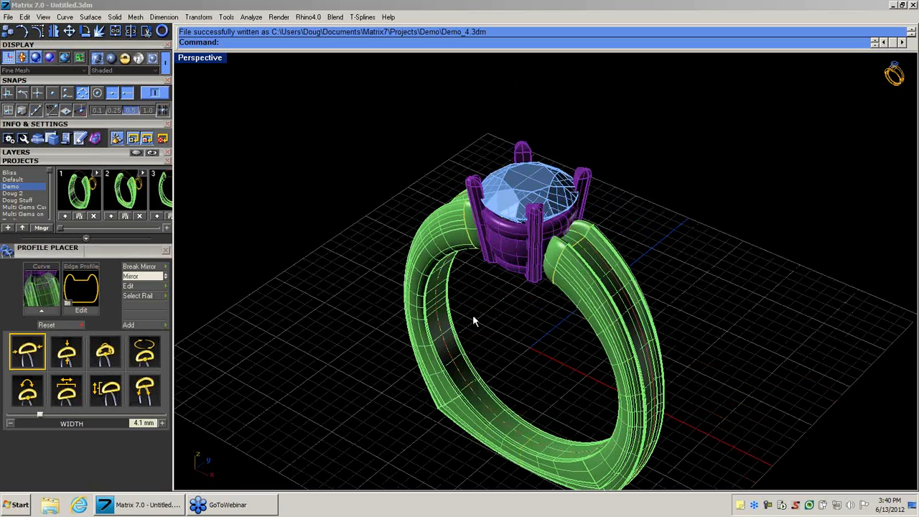
Replace the shank-end edge profile with a stepped, flat-topped rectangular profile and rebuild the shank.
right_drag(503, 320, 452, 305)
right_drag(489, 277, 580, 424)
right_drag(522, 305, 547, 231)
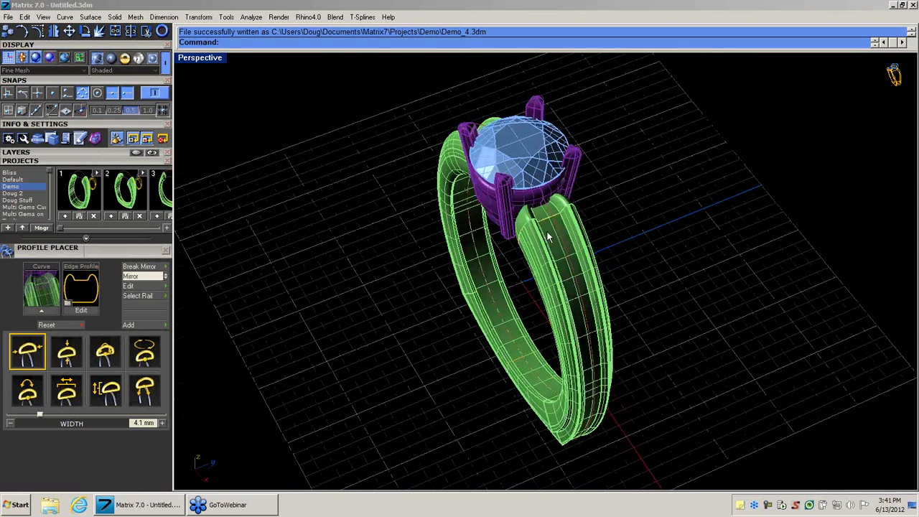
scroll(544, 214, up, 4)
click(543, 213)
click(567, 239)
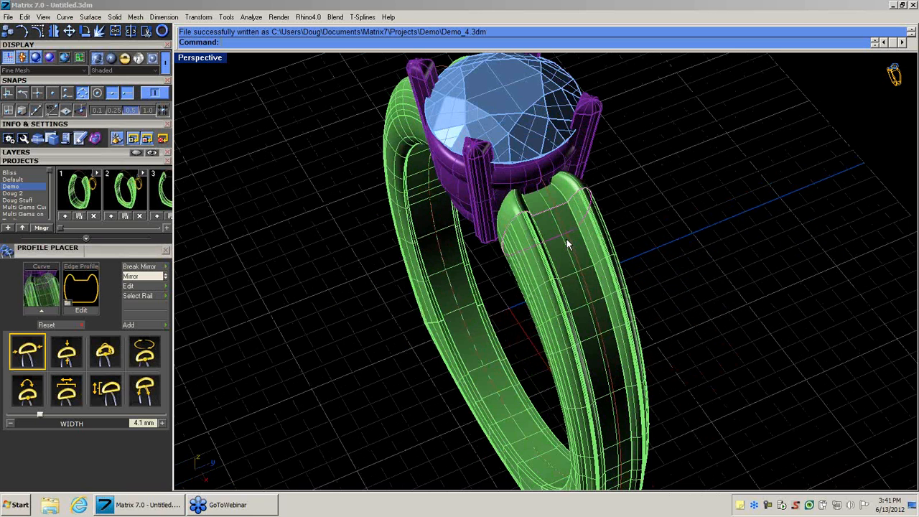
click(567, 240)
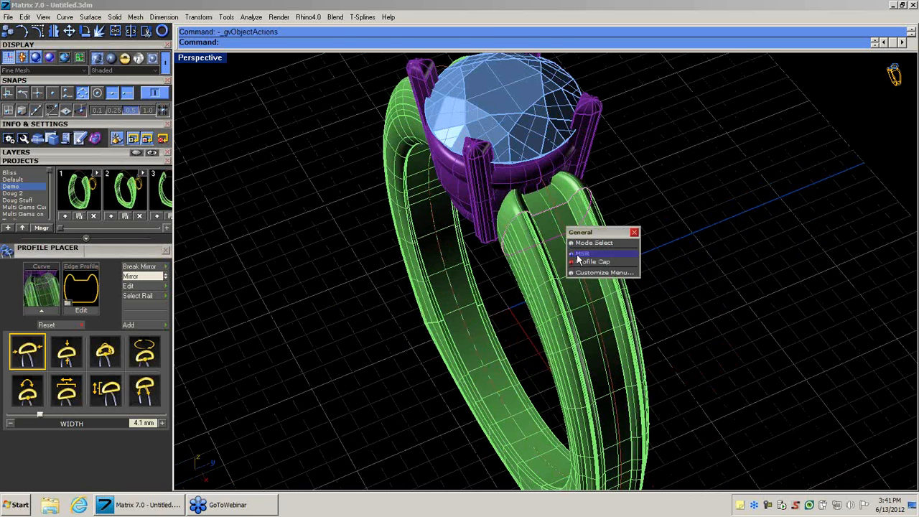
click(579, 258)
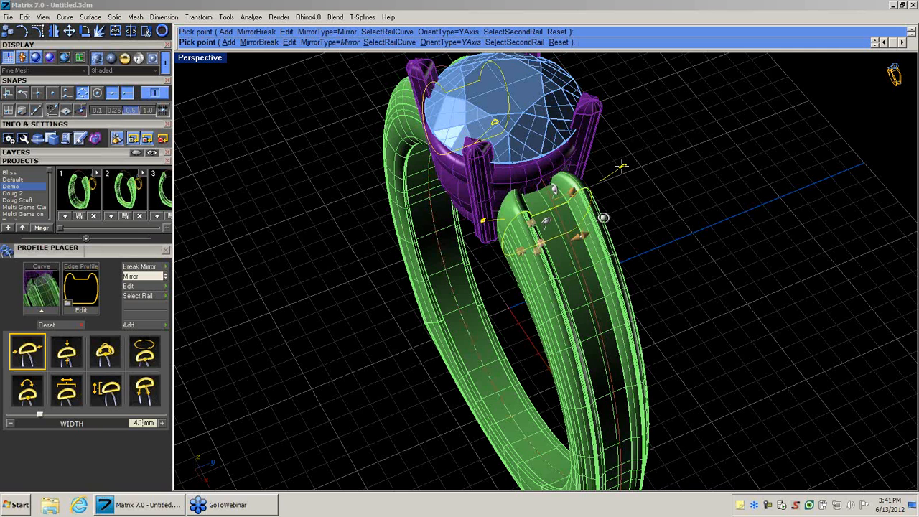
right_drag(625, 184, 621, 173)
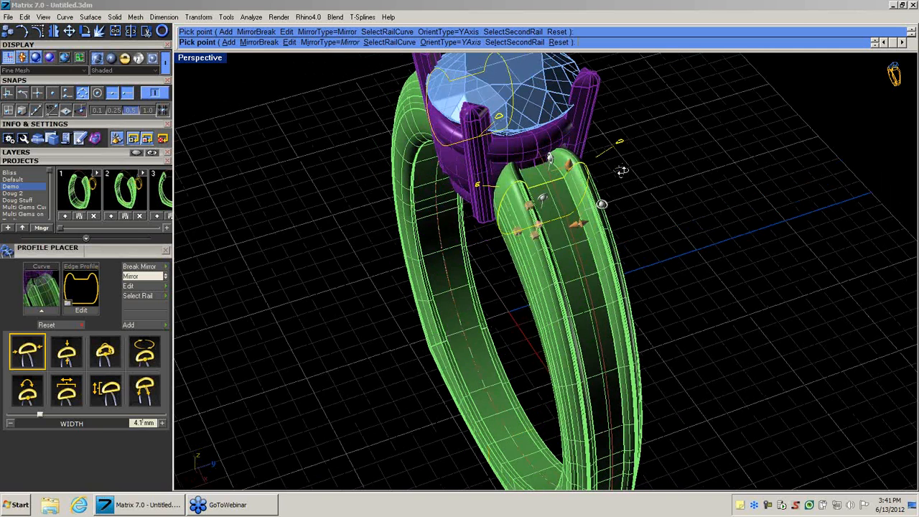
click(622, 140)
click(310, 249)
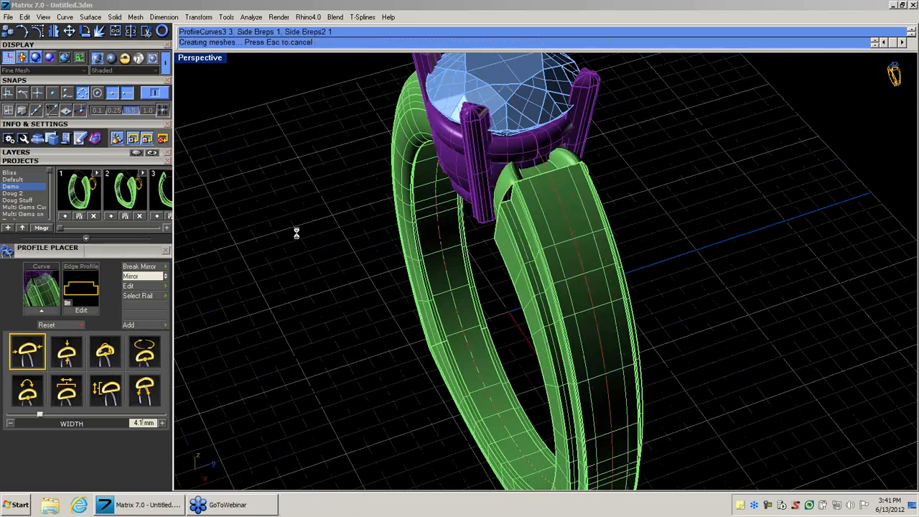
Edit the outside ring rail and reduce its top thickness to about 3.17 mm.
right_drag(347, 238, 442, 202)
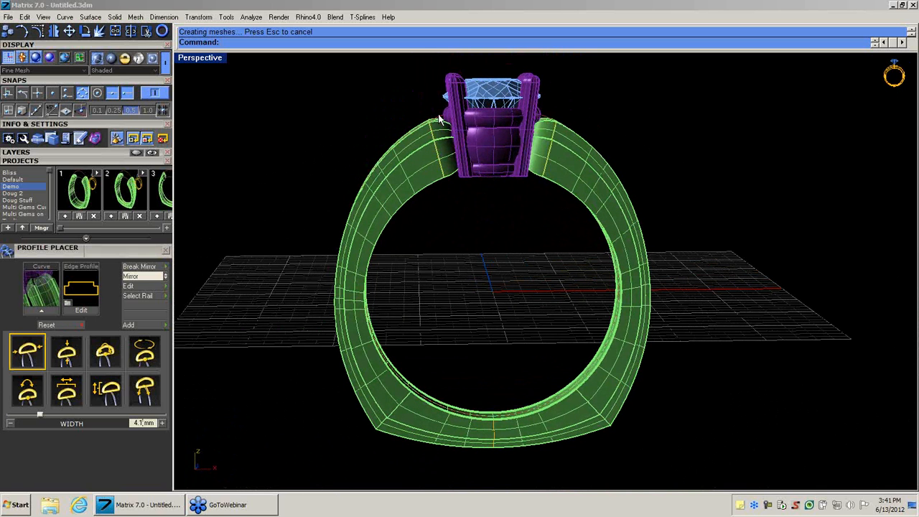
middle_click(442, 130)
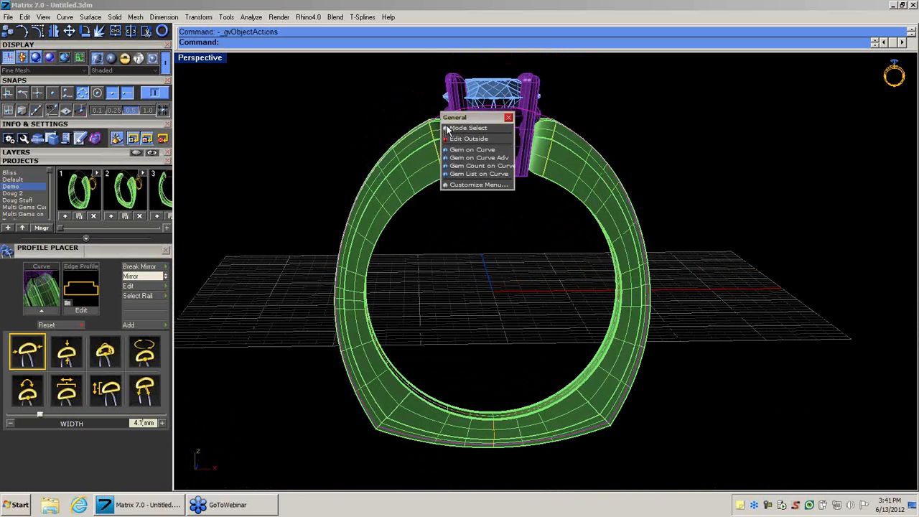
click(463, 139)
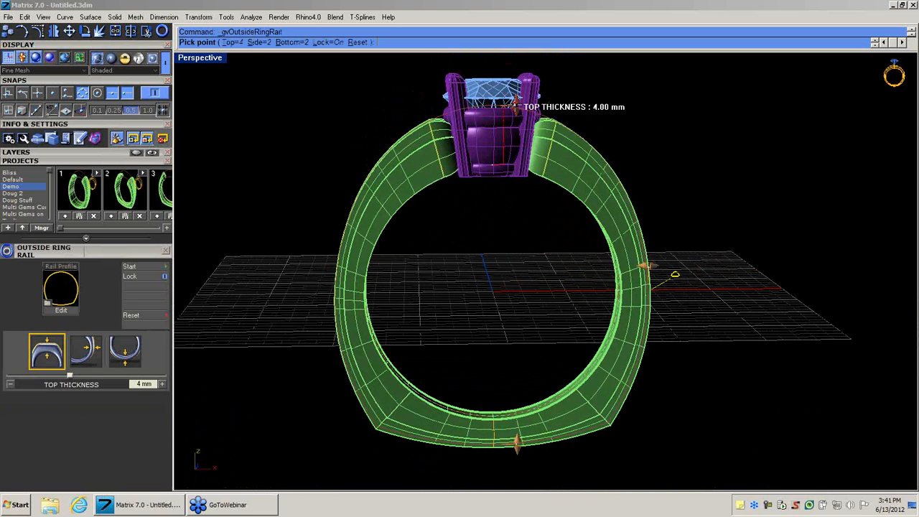
mouse_move(516, 105)
mouse_down()
mouse_move(516, 118)
mouse_move(514, 82)
mouse_move(509, 118)
mouse_up()
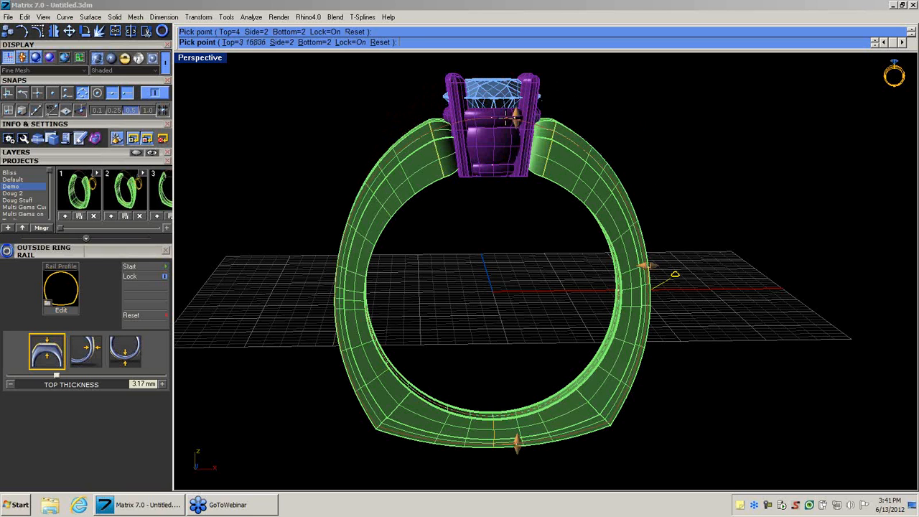
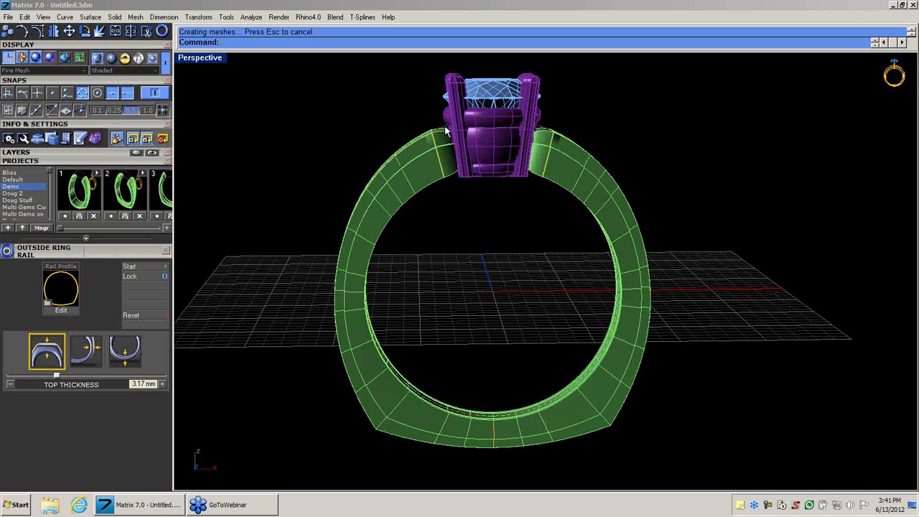
Make the User 01 layer current for an isocurve extraction from the shank.
right_drag(485, 203, 470, 412)
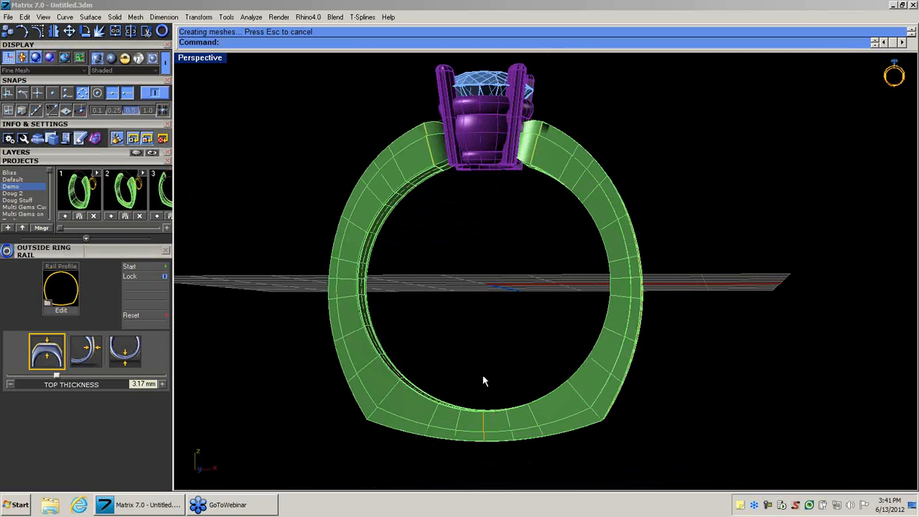
right_drag(395, 273, 350, 341)
drag(52, 79, 24, 175)
click(10, 75)
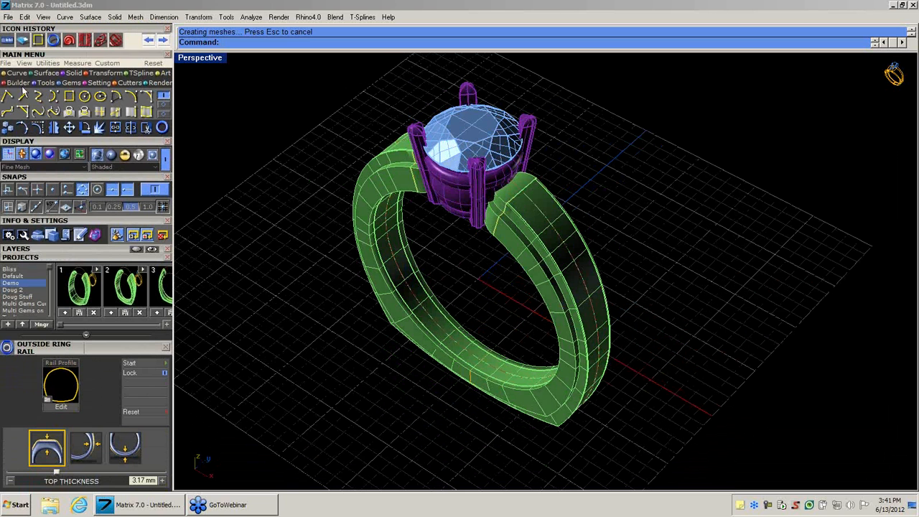
click(101, 127)
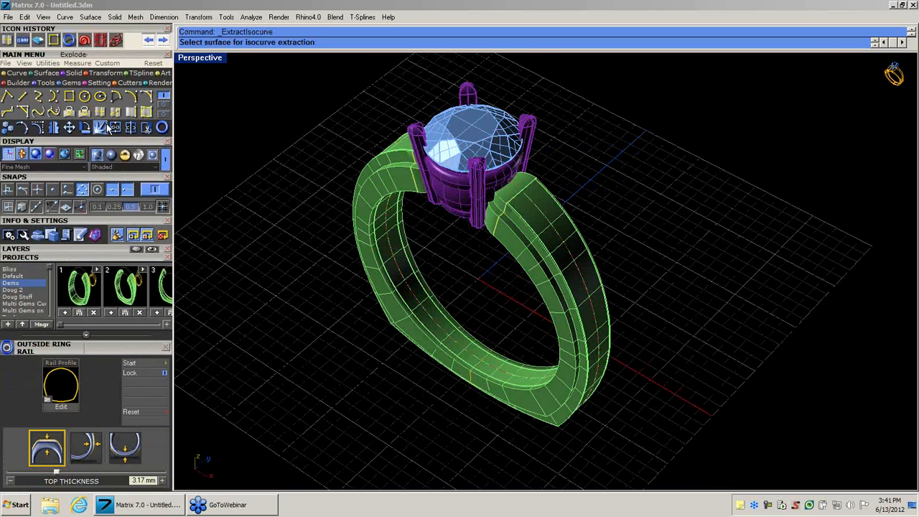
click(78, 248)
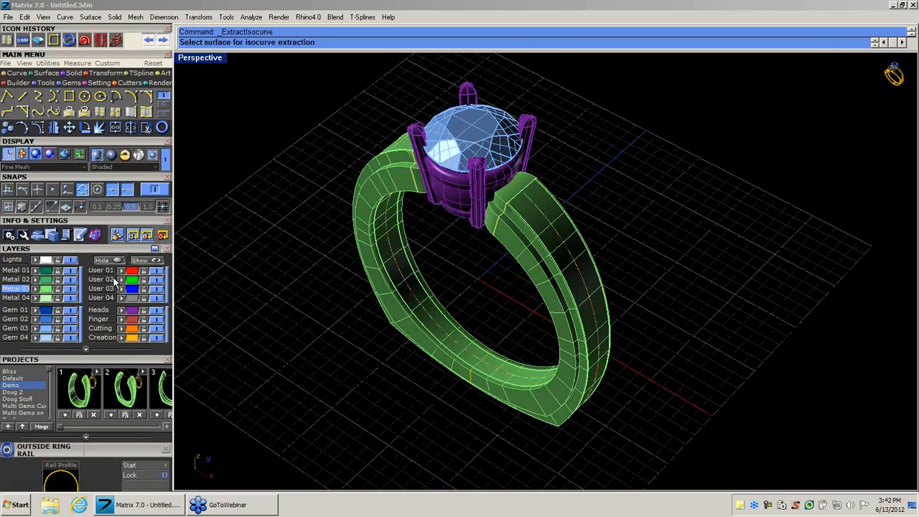
click(107, 271)
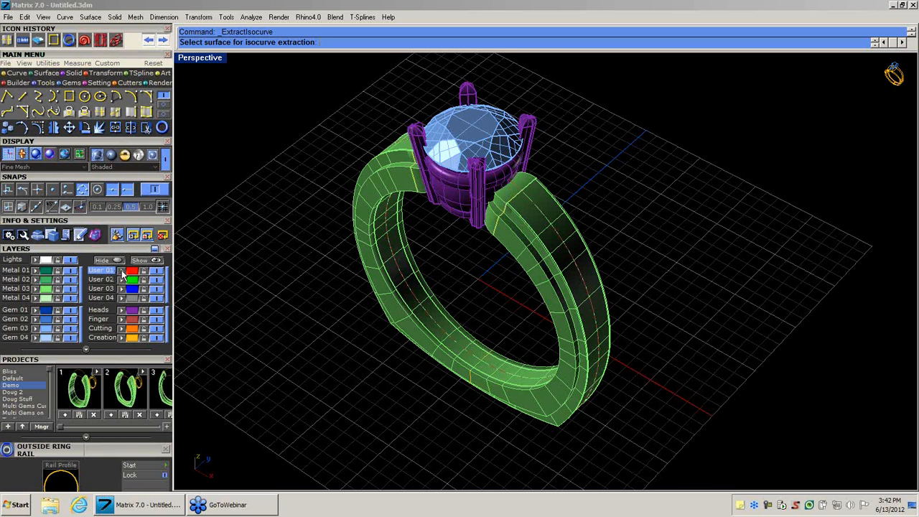
Extract the lengthwise isocurve of the shank's outer surface through the midpoint of its end edge.
right_drag(348, 373, 314, 371)
scroll(537, 229, up, 3)
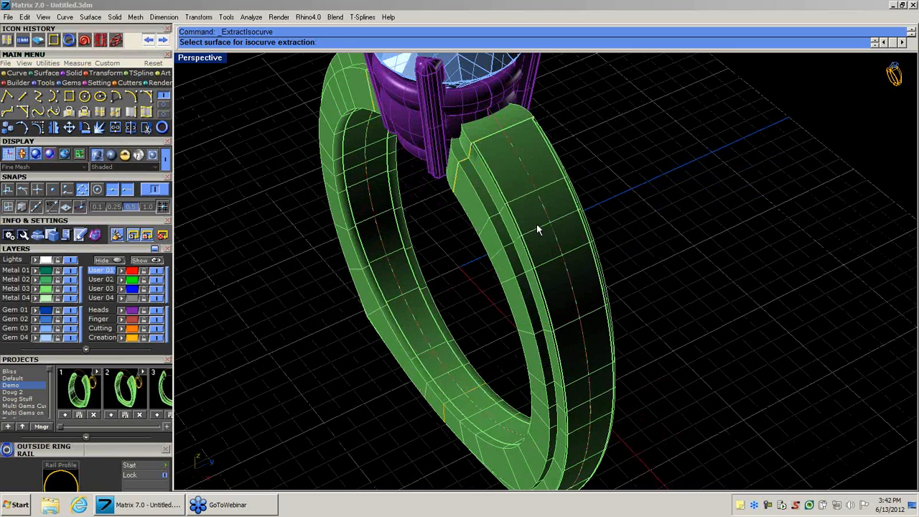
click(532, 202)
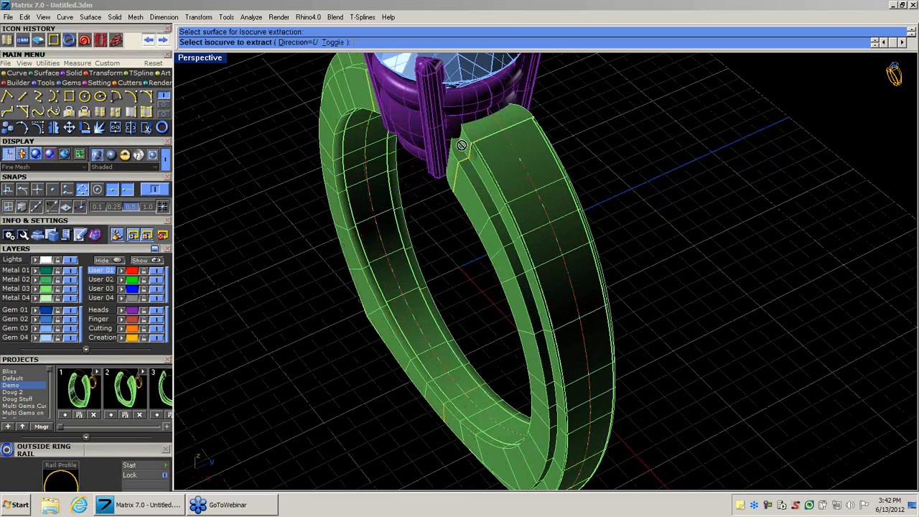
scroll(485, 139, up, 1)
scroll(481, 138, up, 2)
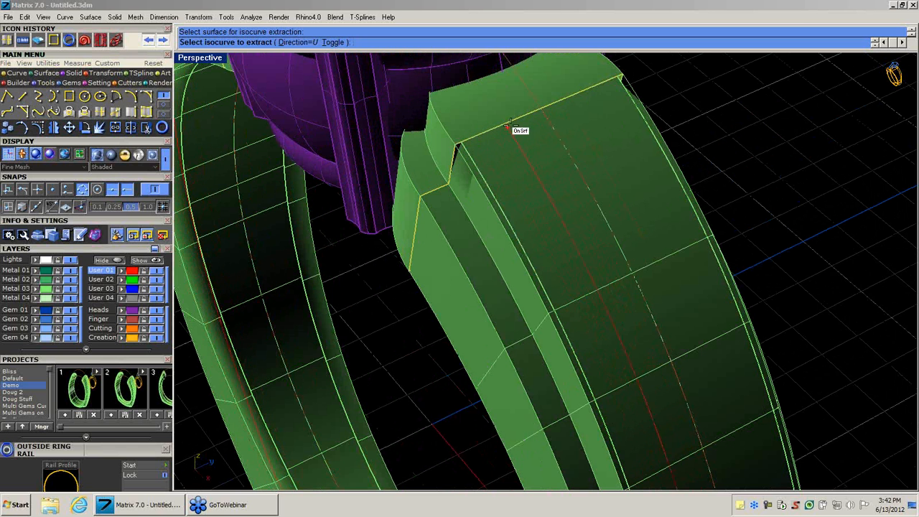
click(543, 115)
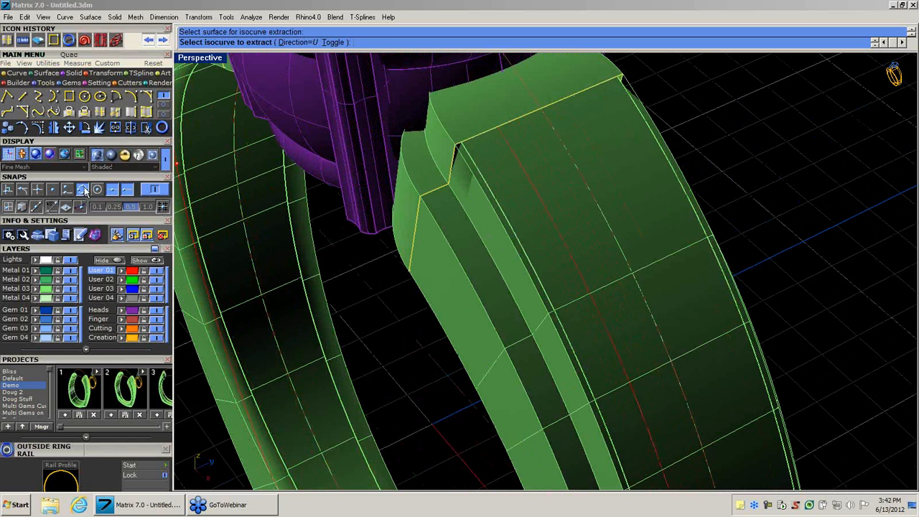
click(539, 117)
scroll(541, 210, down, 8)
right_drag(545, 282, 600, 298)
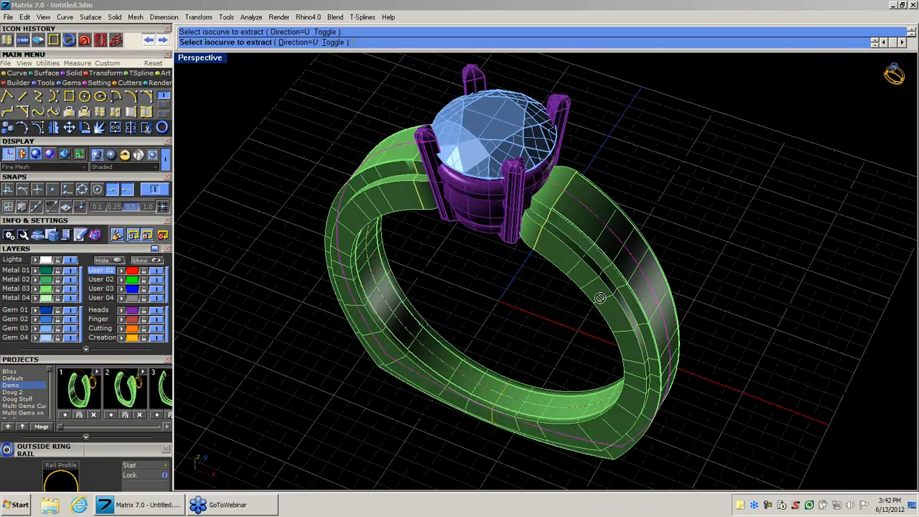
right_click(556, 308)
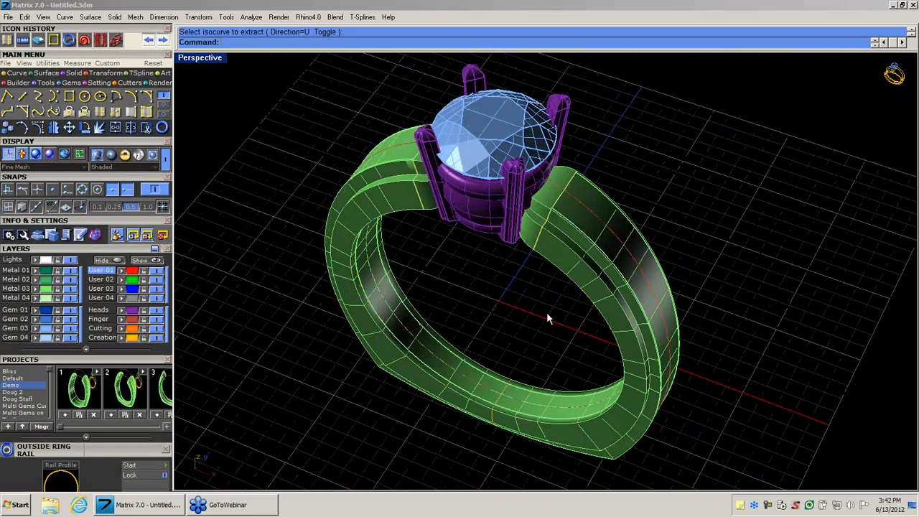
Select the extracted red curve on the shank, not the Outside Ring Rail, and run Gem on Curve on it.
right_drag(547, 312, 636, 234)
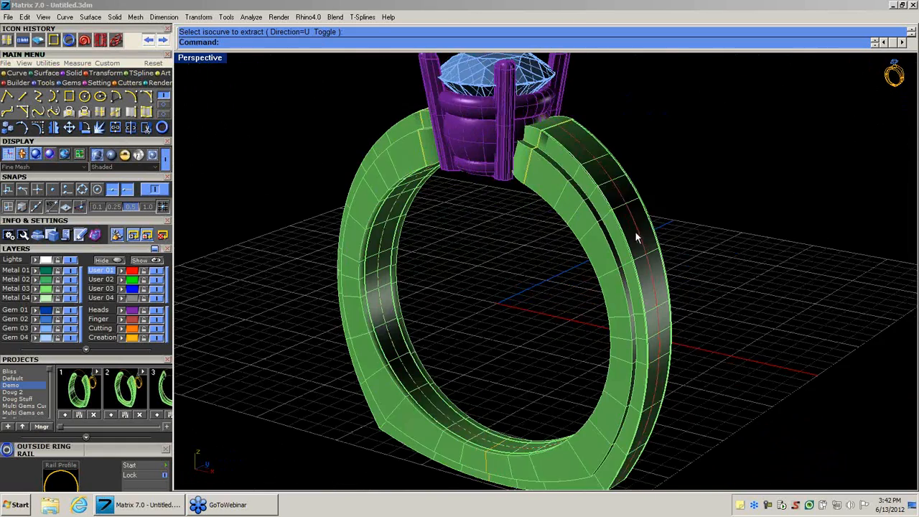
scroll(637, 230, up, 6)
scroll(636, 229, down, 5)
scroll(636, 228, up, 3)
click(636, 230)
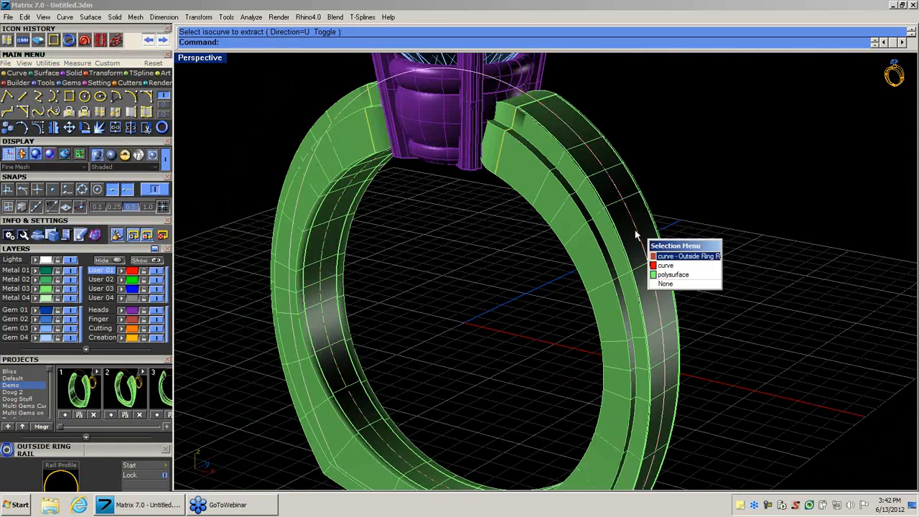
click(655, 267)
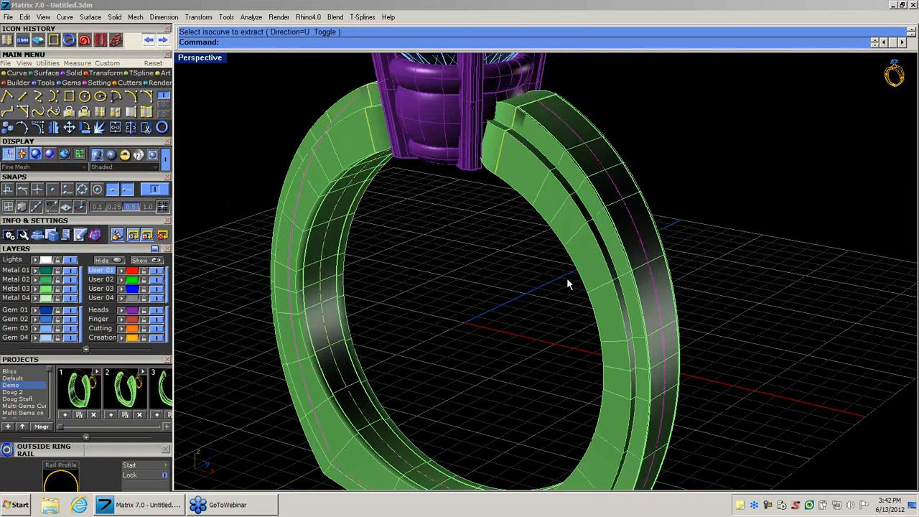
right_drag(567, 278, 542, 287)
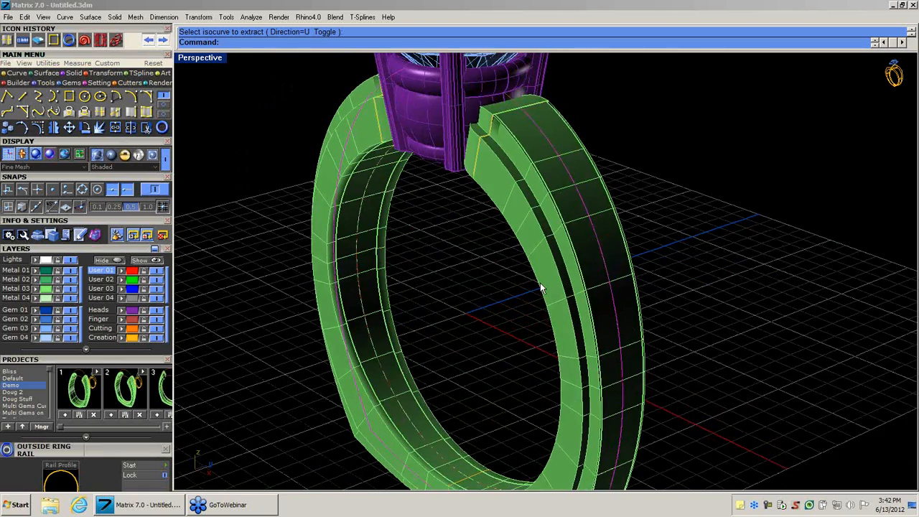
scroll(540, 288, down, 4)
middle_click(534, 298)
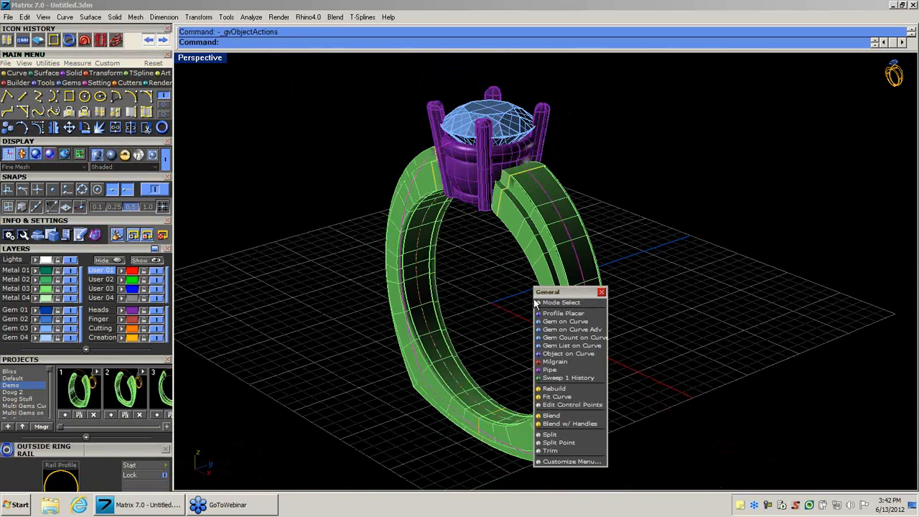
click(569, 322)
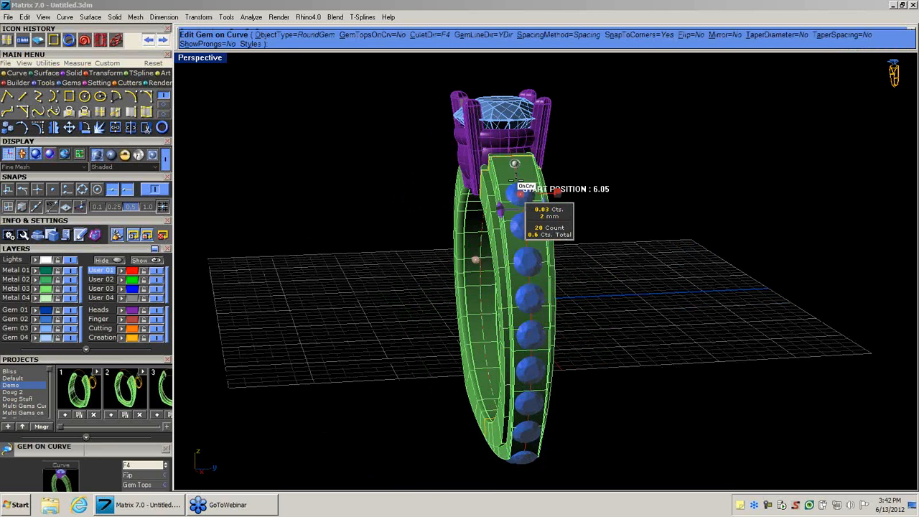
Position the gem row from the shank end beside the head partway down one side, long enough for seven 2 mm gems.
drag(513, 162, 512, 164)
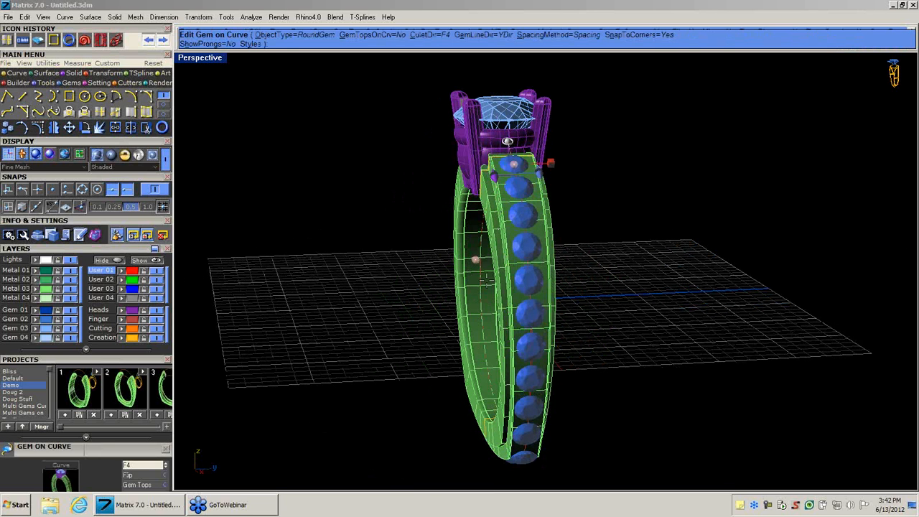
right_drag(381, 186, 580, 110)
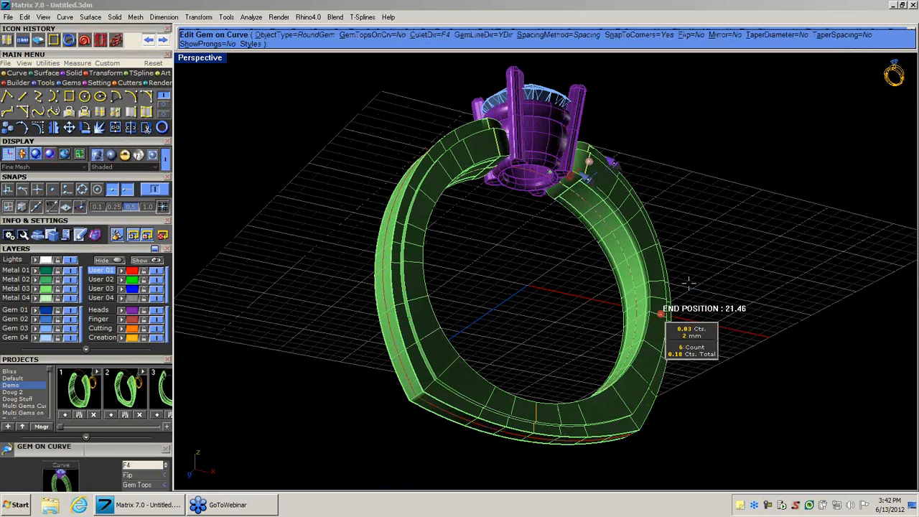
right_drag(726, 259, 418, 293)
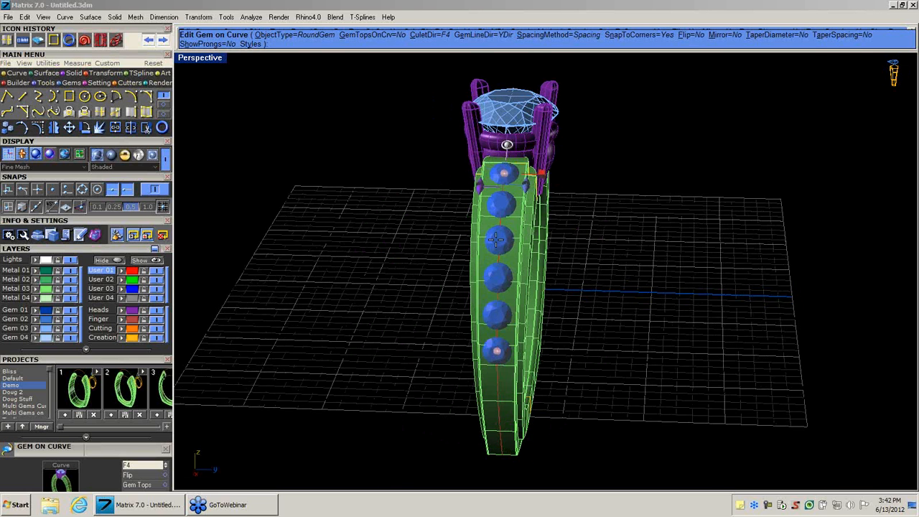
scroll(496, 240, up, 4)
scroll(495, 240, down, 2)
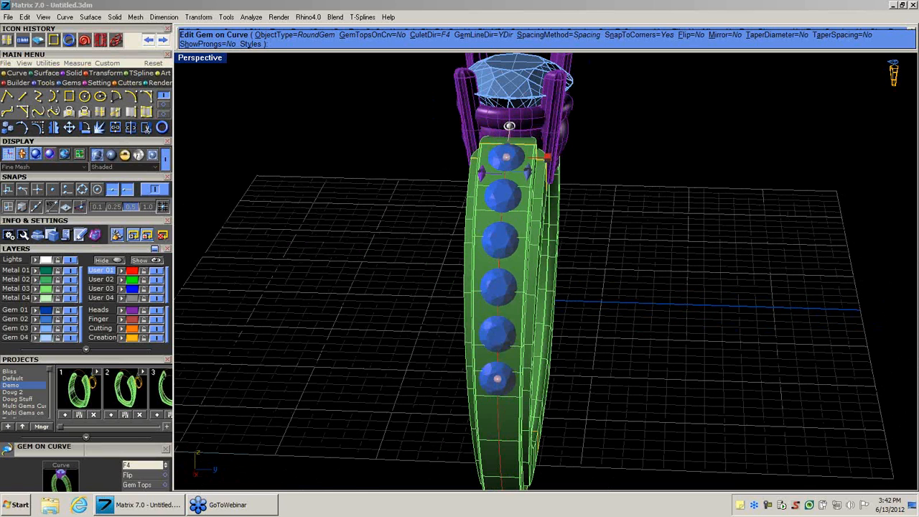
mouse_move(506, 385)
mouse_down()
mouse_move(492, 372)
mouse_move(497, 395)
mouse_up()
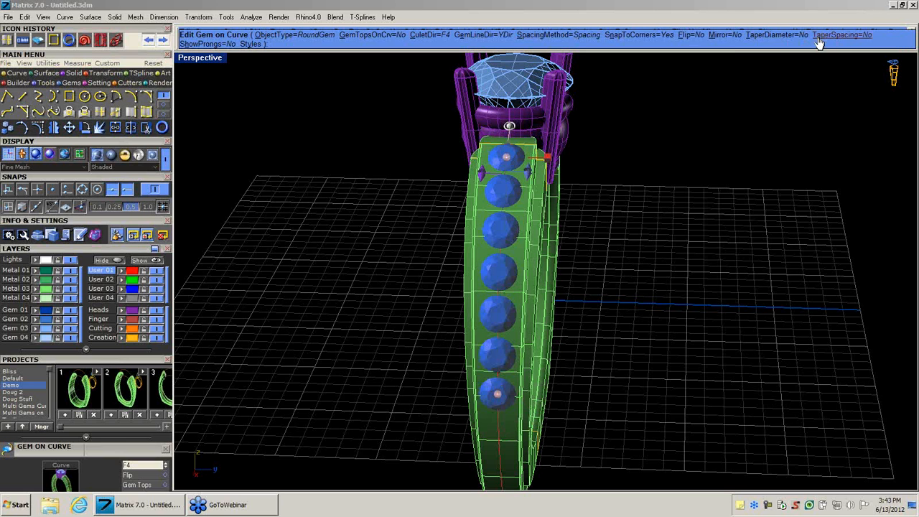
Turn on diameter tapering and make the gems slightly smaller toward the lower end of the row.
click(773, 37)
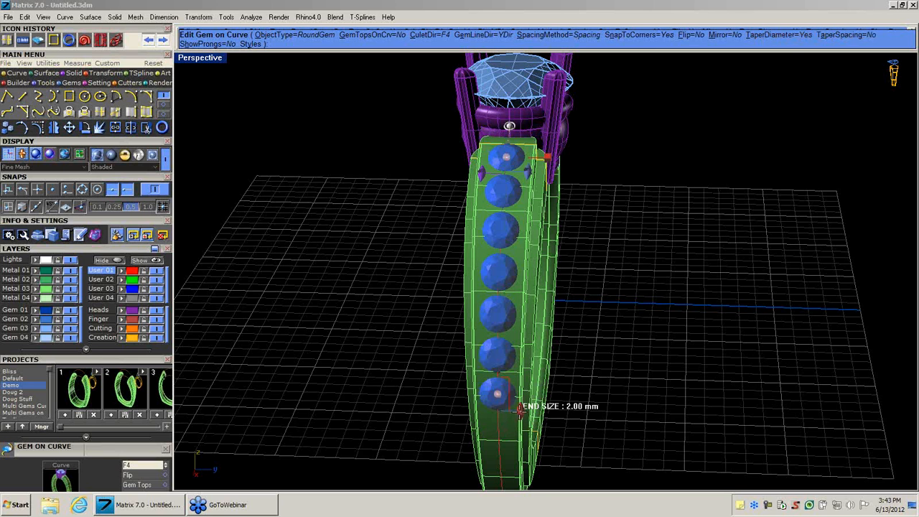
drag(519, 408, 497, 362)
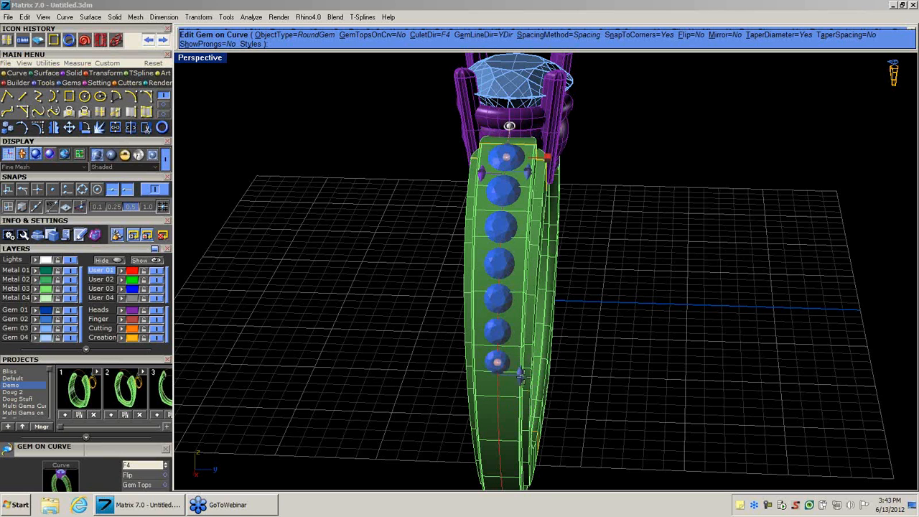
drag(523, 374, 498, 387)
Show prongs along the gem row and adjust the large prong height slightly.
right_drag(577, 327, 639, 315)
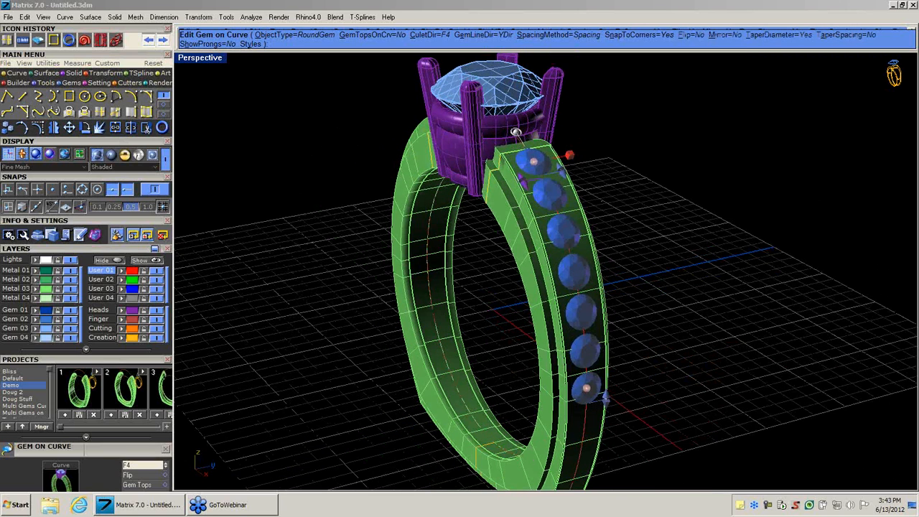
right_drag(694, 219, 704, 204)
click(209, 44)
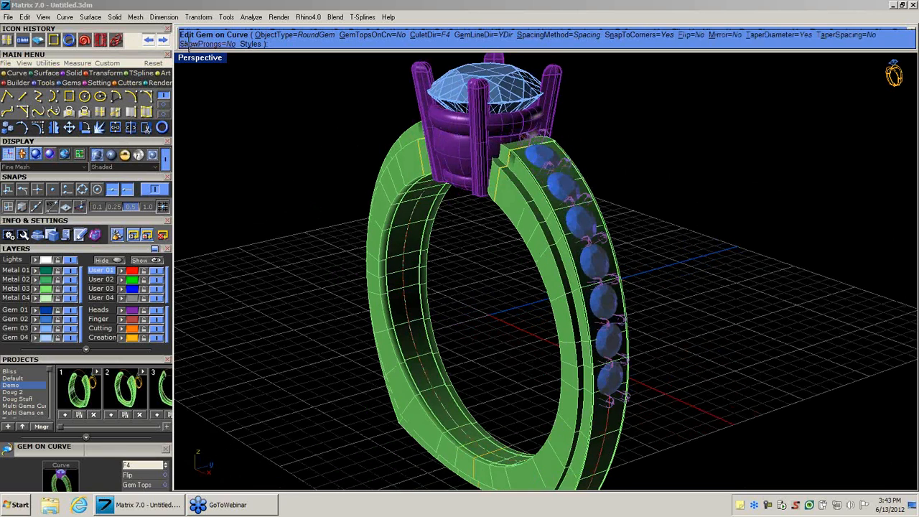
scroll(507, 143, up, 5)
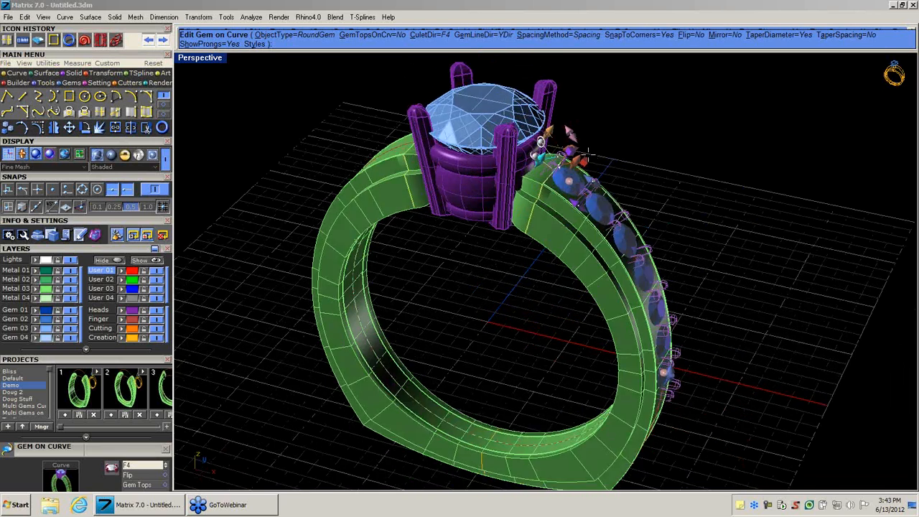
scroll(507, 144, up, 2)
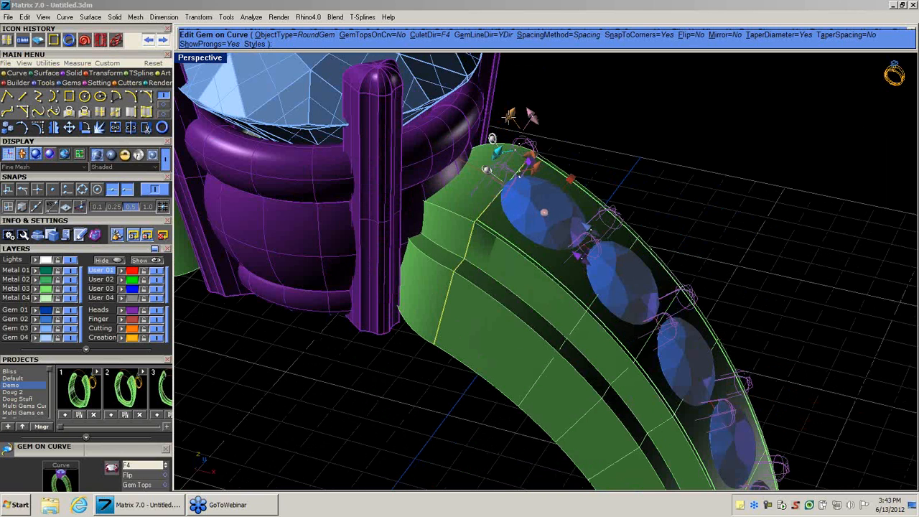
mouse_move(509, 117)
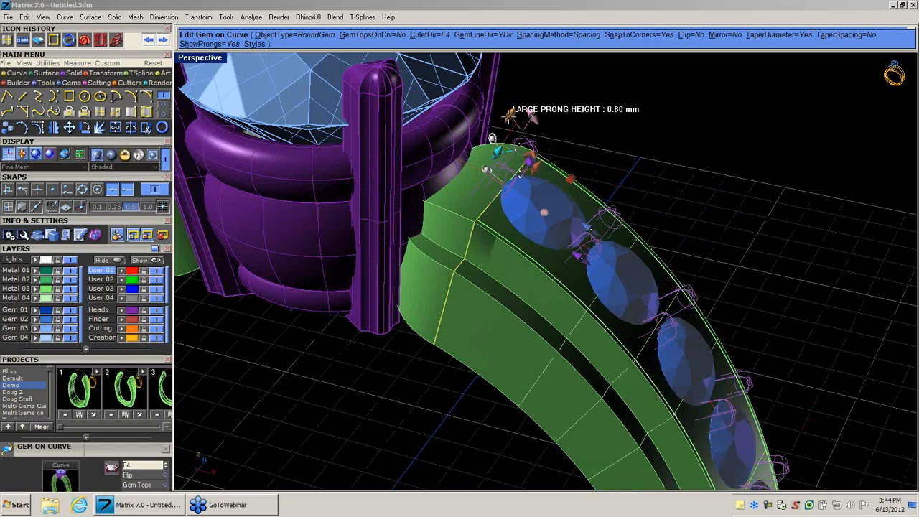
drag(510, 113, 512, 121)
Extend the lower end of the gem row slightly down the shank and generate the gems with their prongs.
right_drag(540, 228, 458, 272)
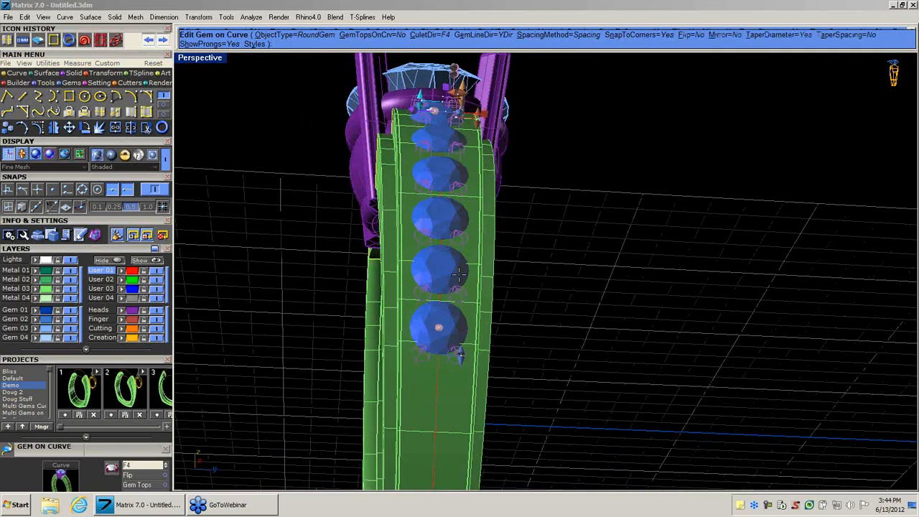
right_drag(390, 213, 472, 359)
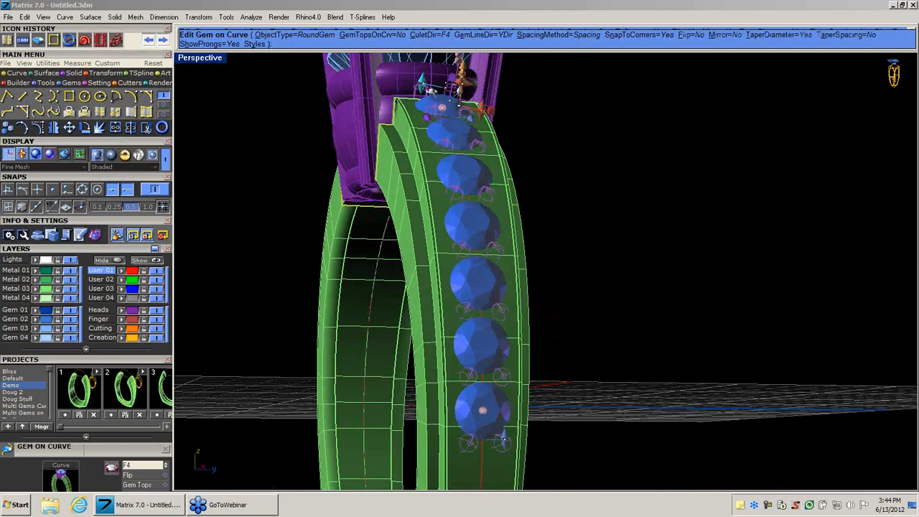
drag(482, 410, 483, 423)
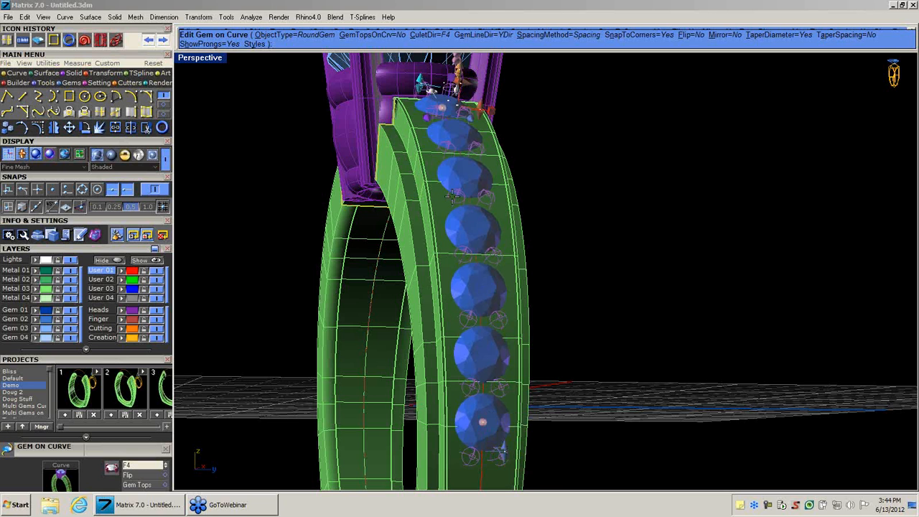
right_click(452, 196)
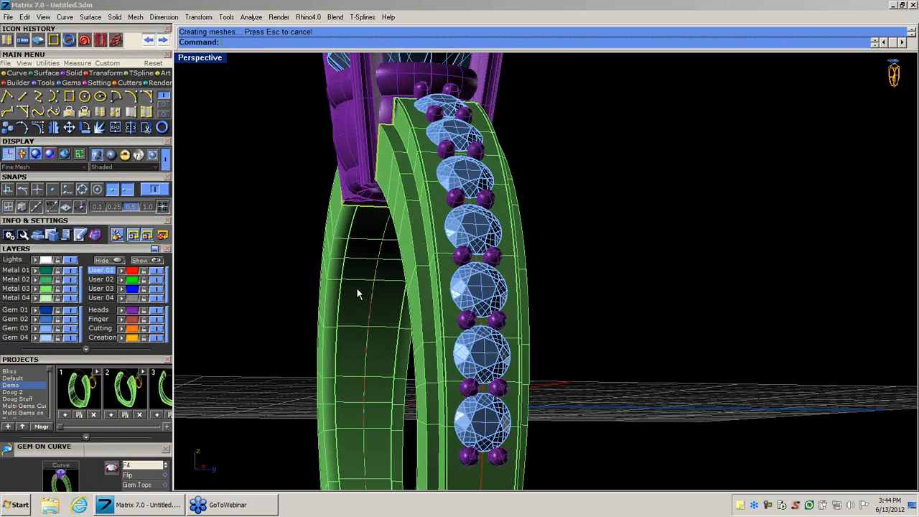
Mirror the pronged gem row to the opposite side of the shank across the vertical plane through the origin in Through Finger view.
scroll(356, 288, down, 5)
right_drag(353, 310, 461, 353)
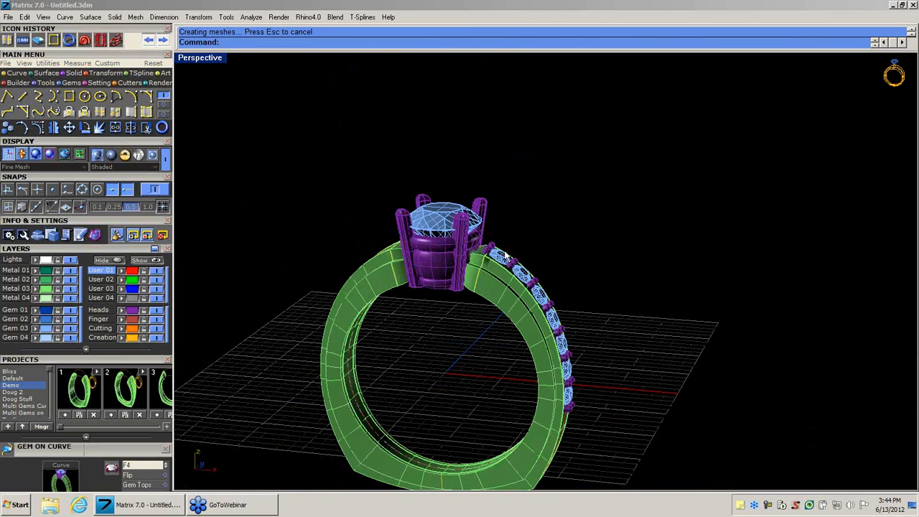
click(502, 260)
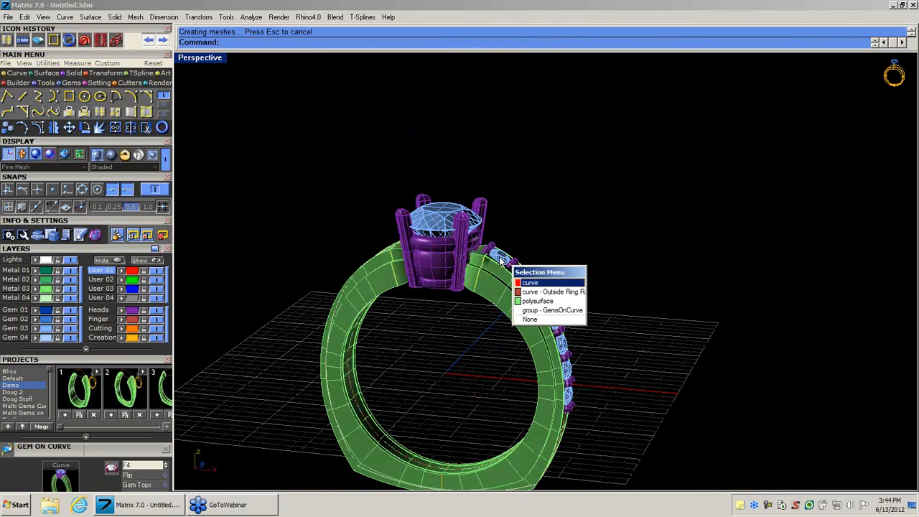
click(554, 312)
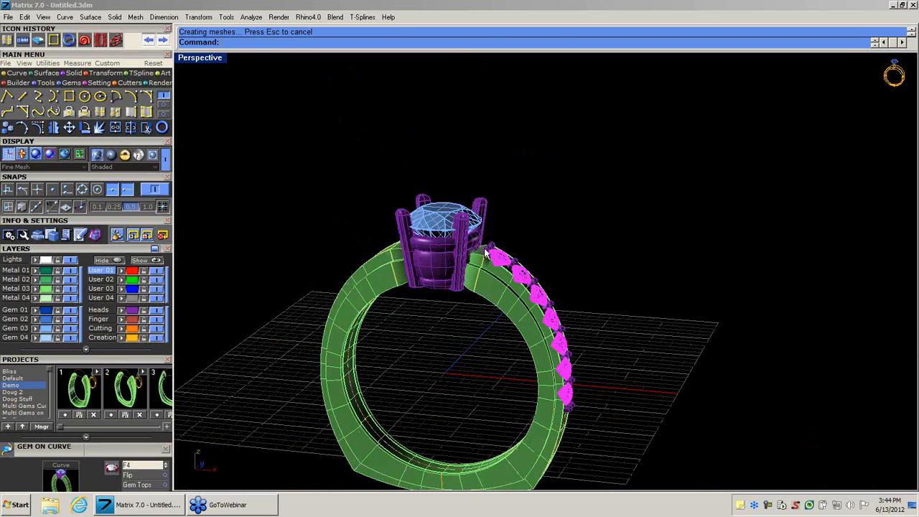
double_click(205, 62)
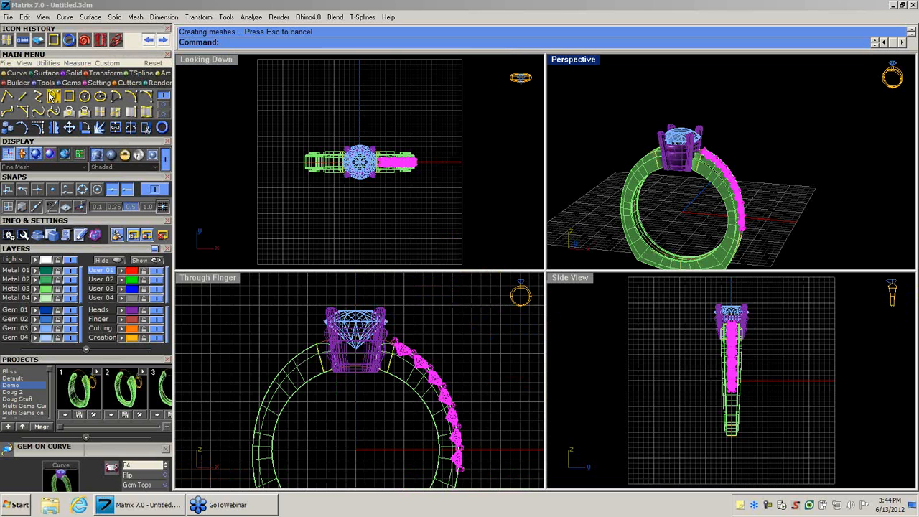
click(54, 128)
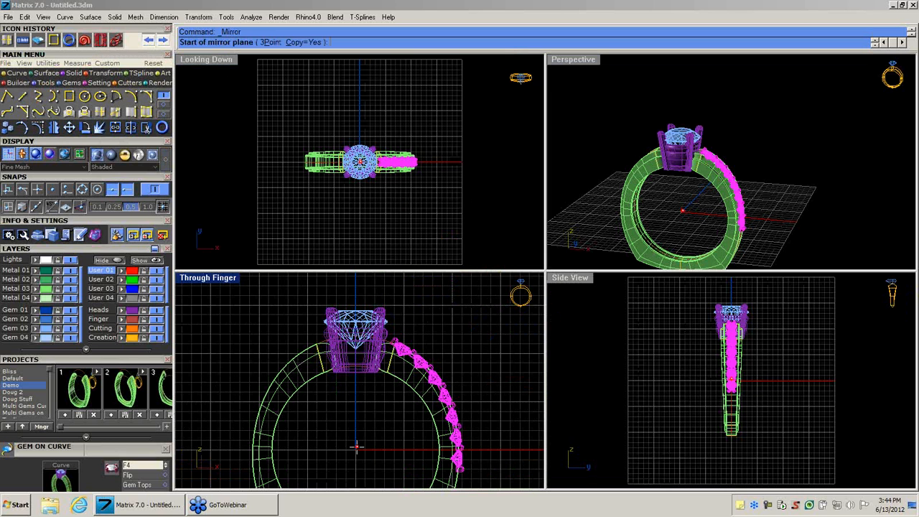
click(357, 447)
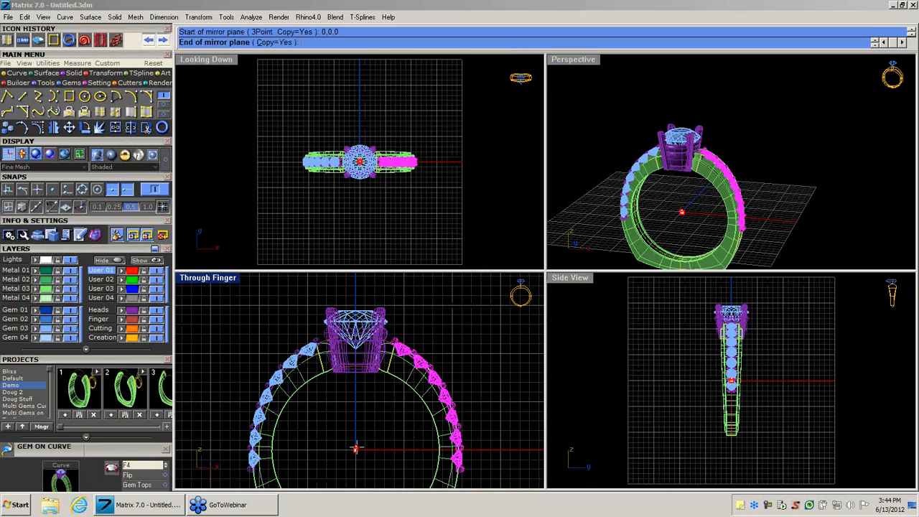
click(357, 451)
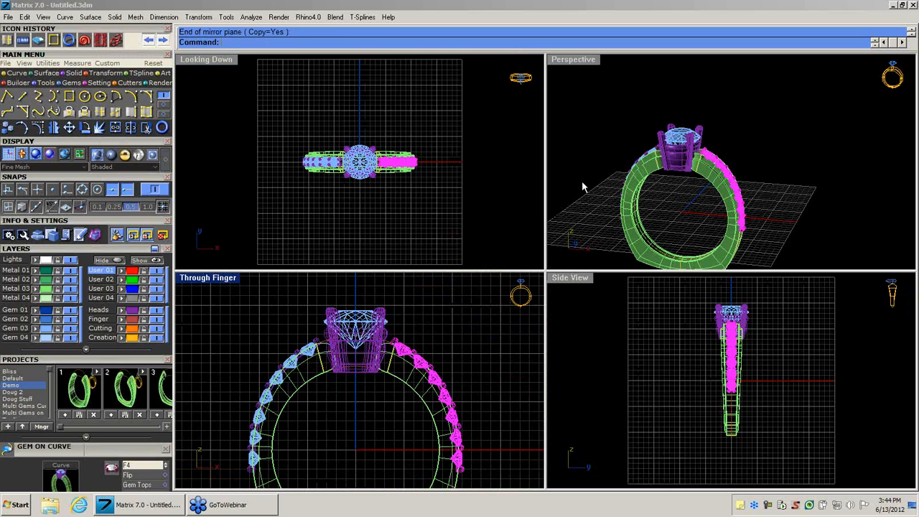
click(588, 96)
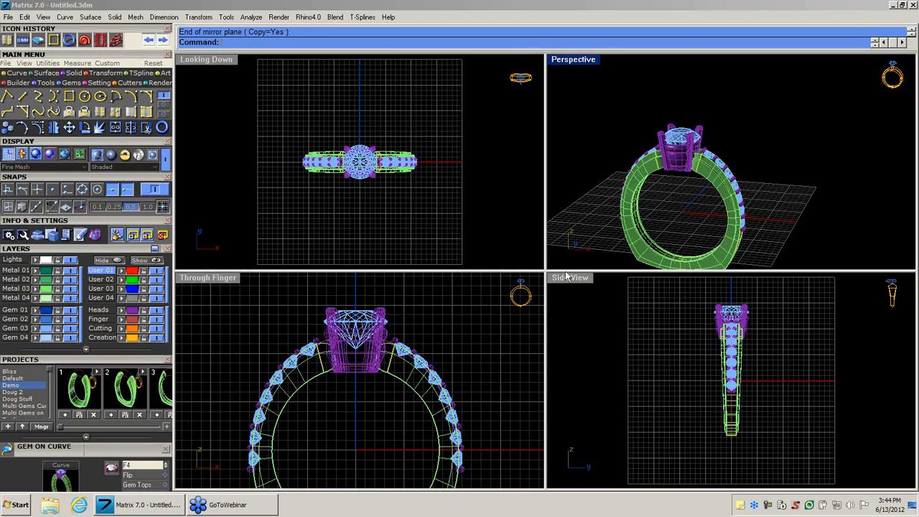
Trim the underside of the prong head to the finger opening with the cutter tool.
double_click(574, 60)
shift+right_drag(464, 397, 523, 177)
click(515, 187)
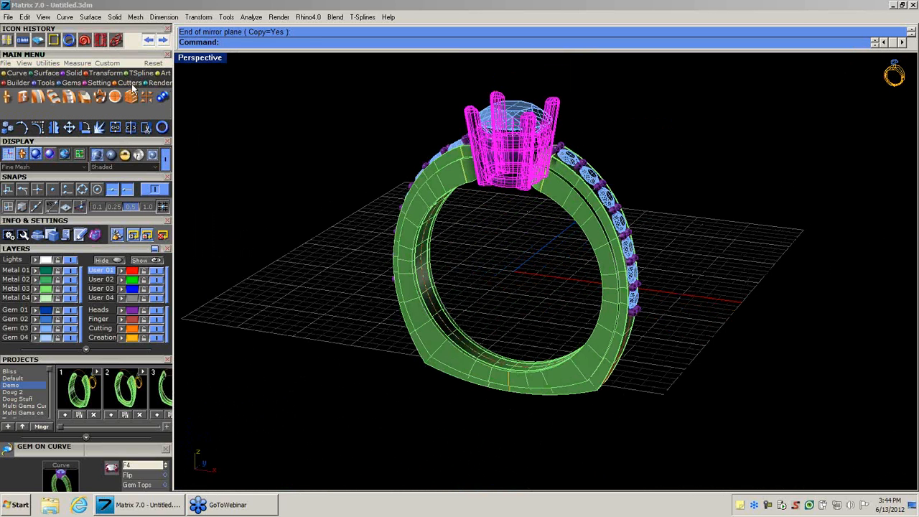
click(112, 99)
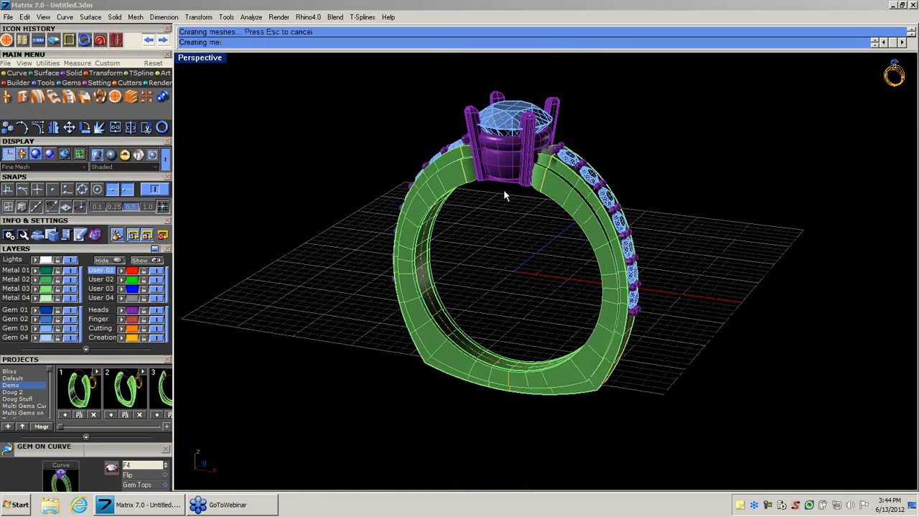
Render the ring in V-Ray at 640x480 with the Classic (Fast) style and the layer materials, then close the rendered image.
right_drag(598, 170, 480, 344)
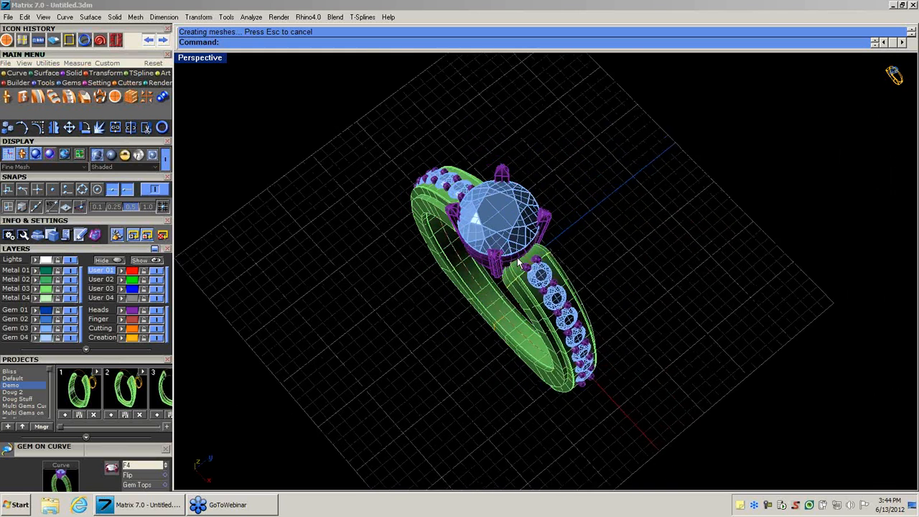
scroll(517, 257, up, 6)
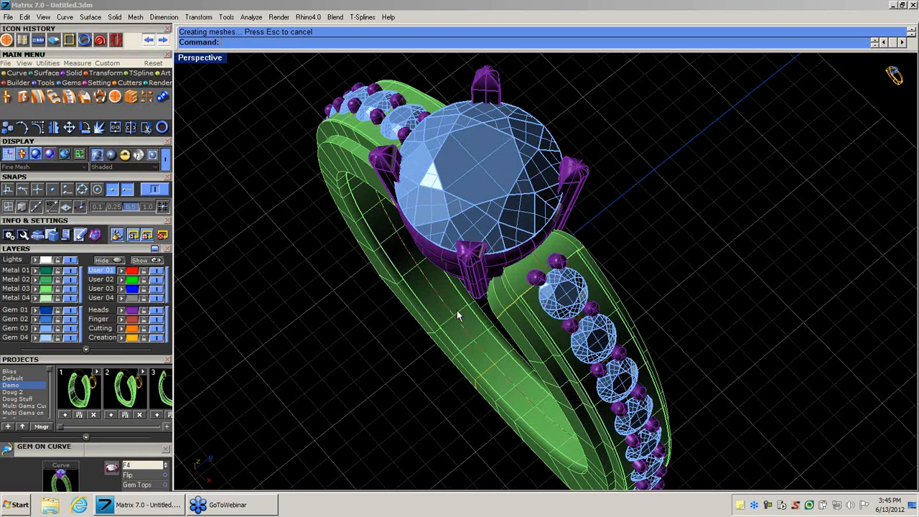
right_drag(457, 310, 517, 267)
scroll(554, 250, down, 4)
scroll(551, 278, up, 2)
scroll(551, 278, down, 2)
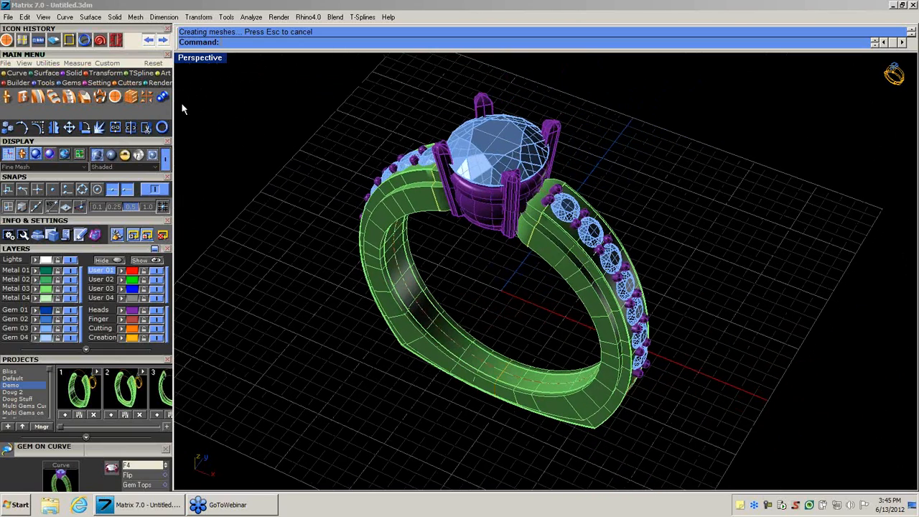
click(158, 81)
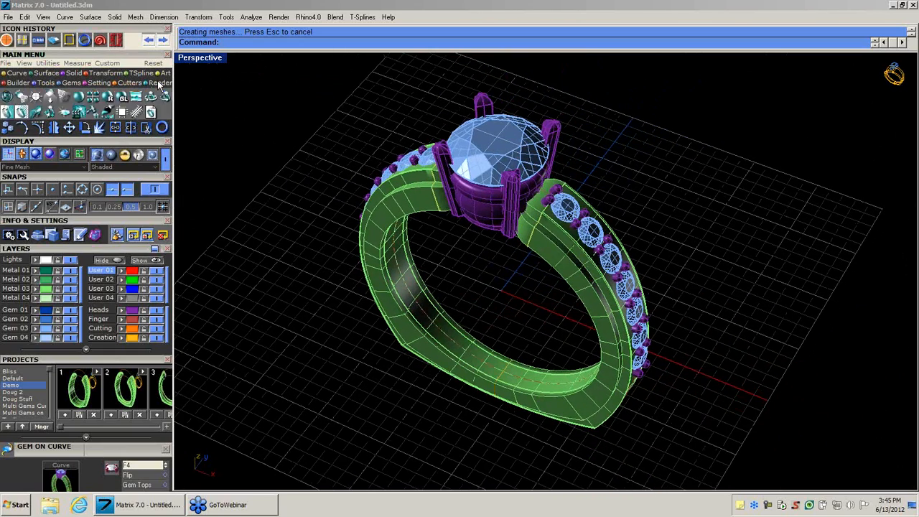
click(7, 97)
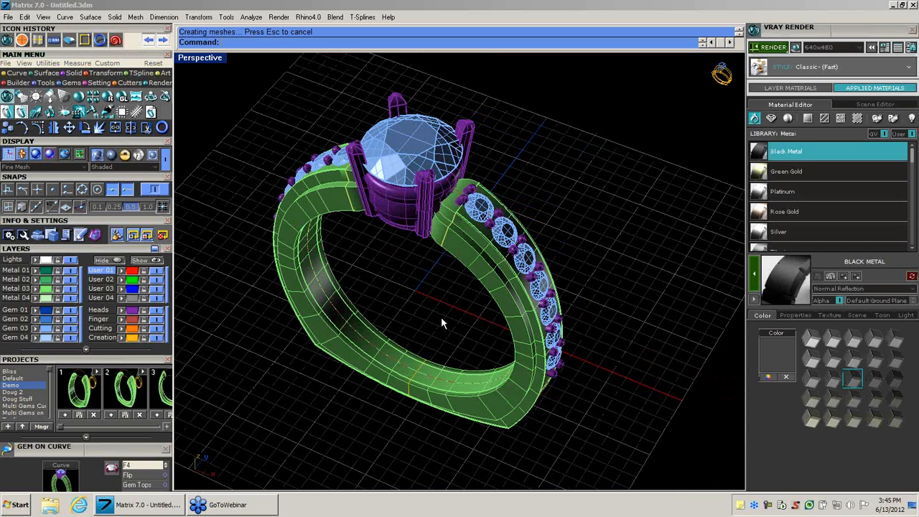
shift+right_drag(441, 322, 462, 316)
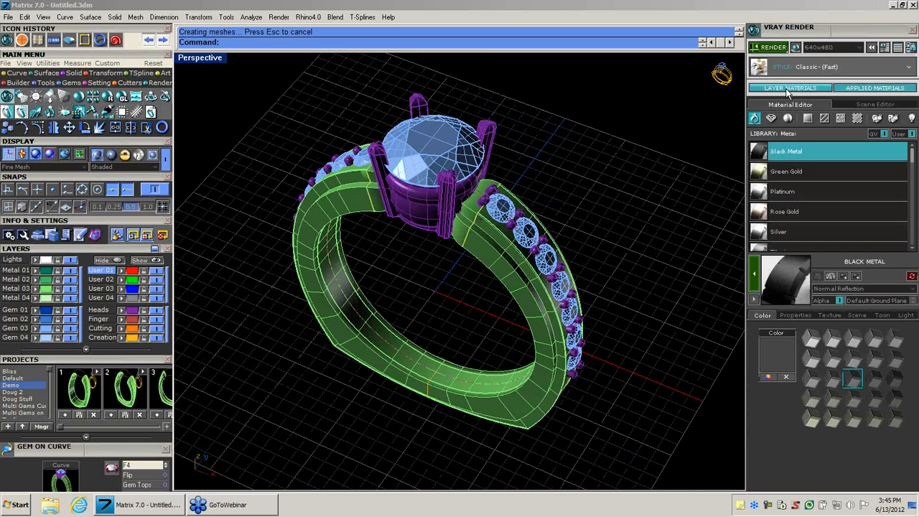
click(790, 87)
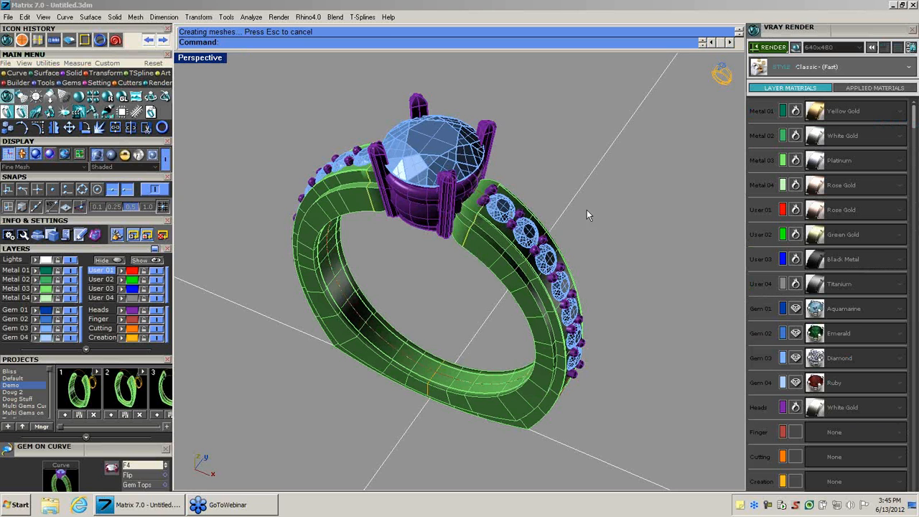
shift+right_drag(429, 290, 439, 291)
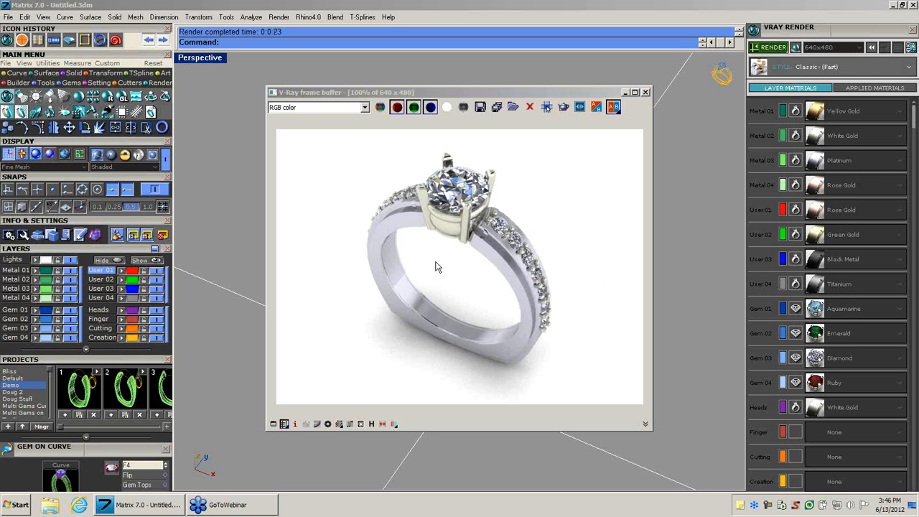
click(646, 92)
Switch V-Ray to applied materials and assign Yellow Gold to the shank objects on the Metal 03 layer.
click(875, 88)
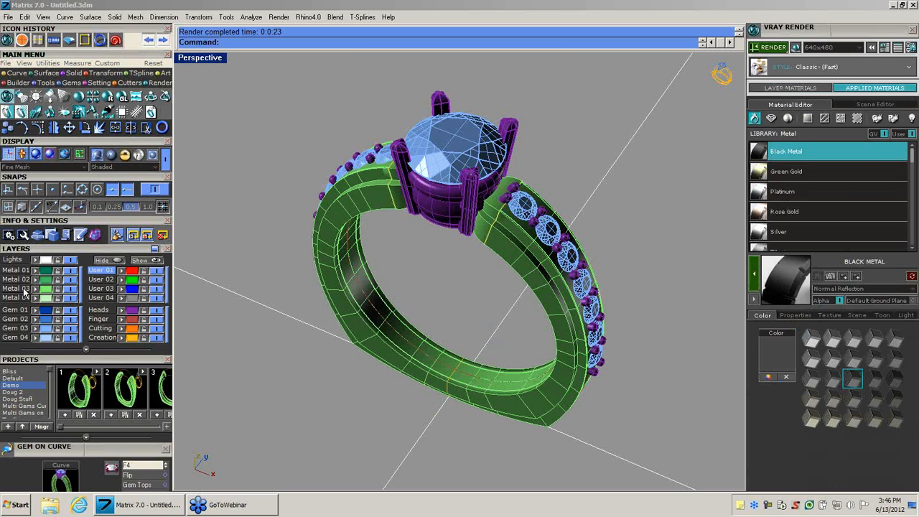
click(382, 233)
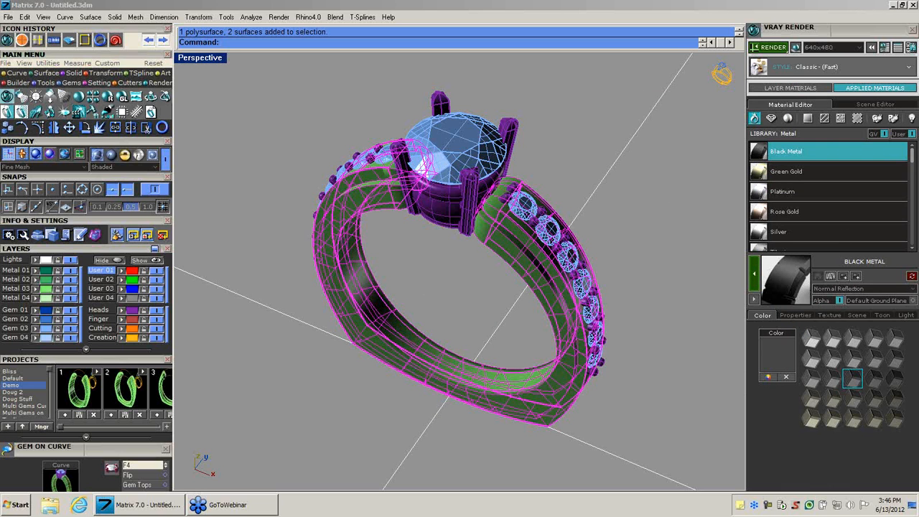
click(790, 211)
drag(909, 154, 907, 237)
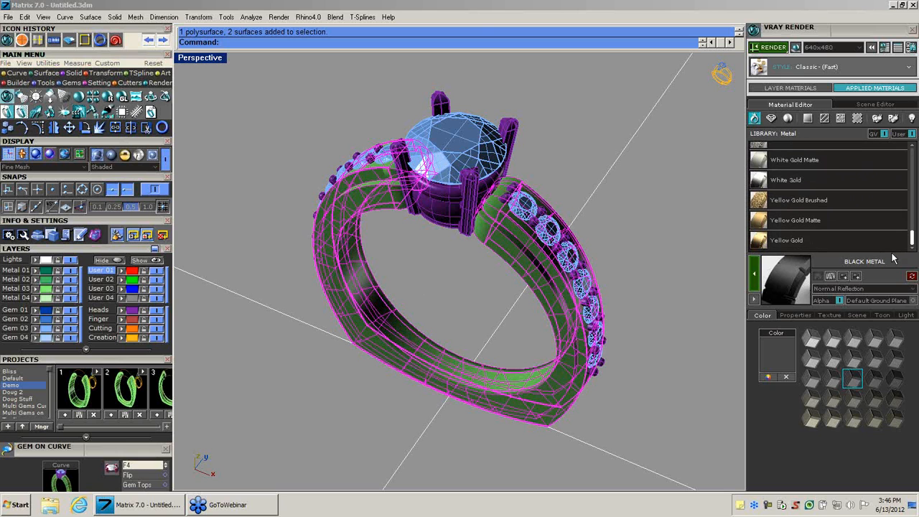
click(777, 247)
click(759, 244)
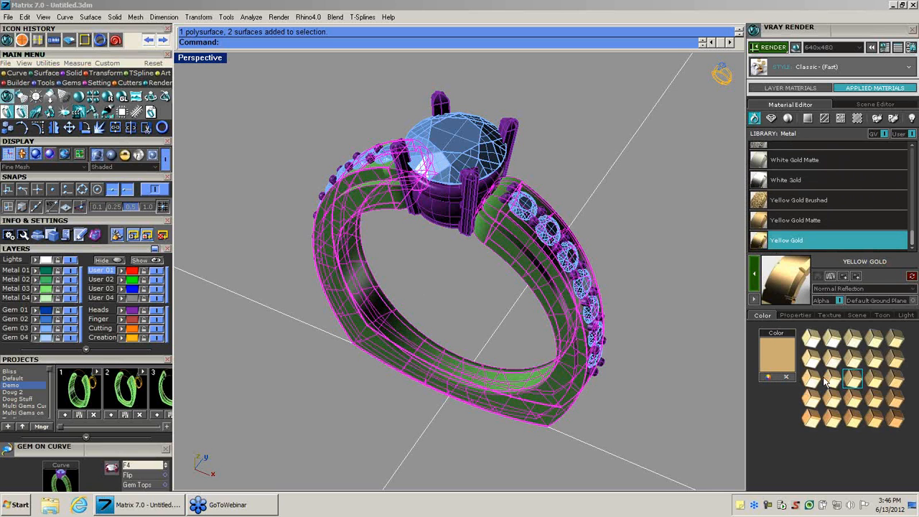
click(755, 284)
click(693, 285)
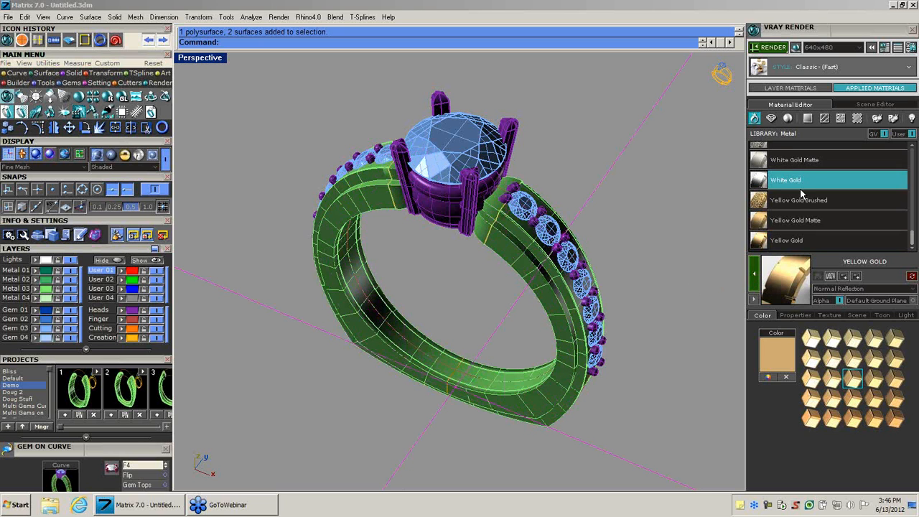
Apply White Gold to all the prong and head parts on the Heads layer.
click(132, 311)
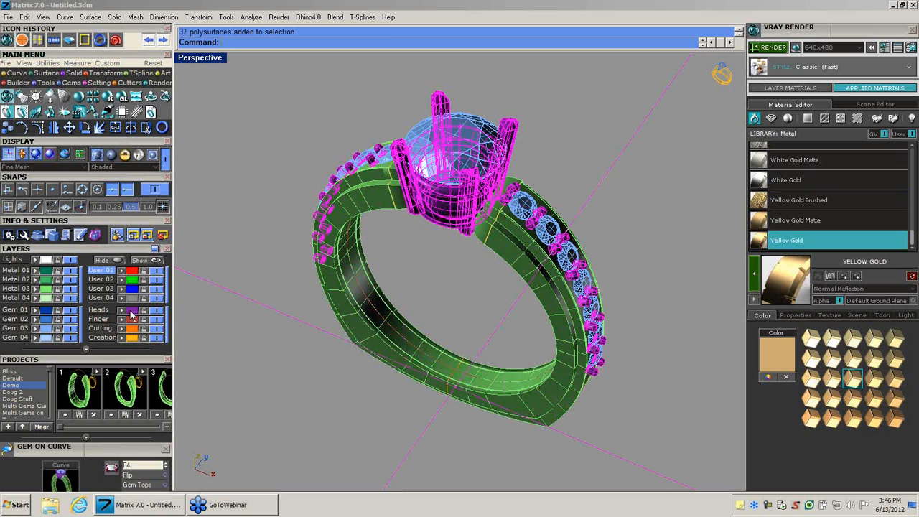
click(764, 183)
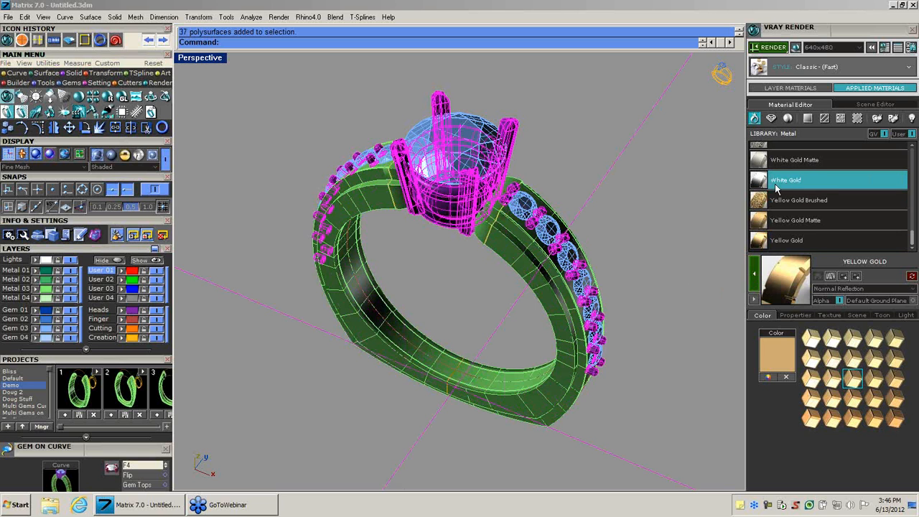
click(755, 281)
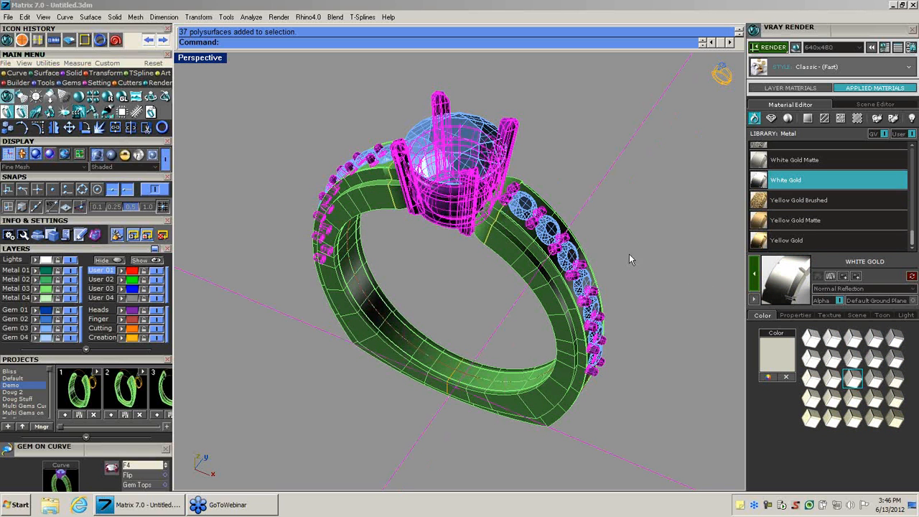
click(240, 163)
Move the centre gem to the Gem 01 layer.
click(447, 136)
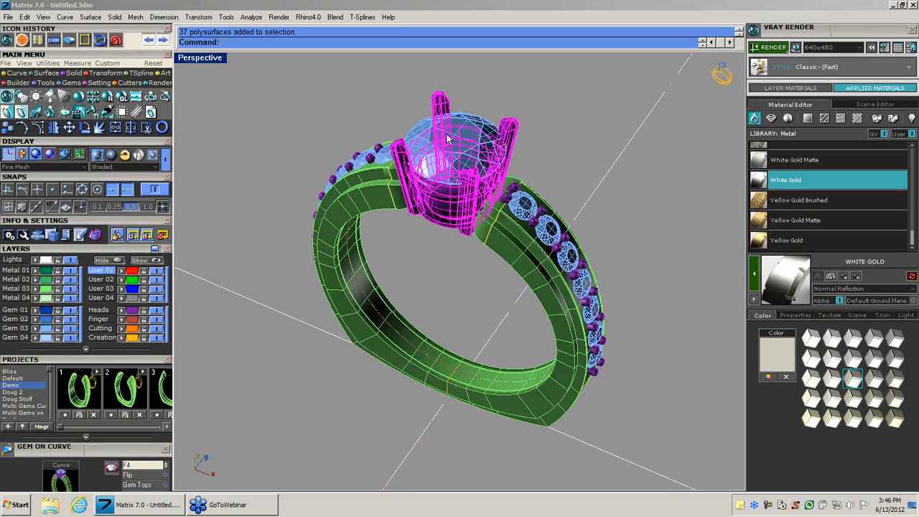
click(470, 117)
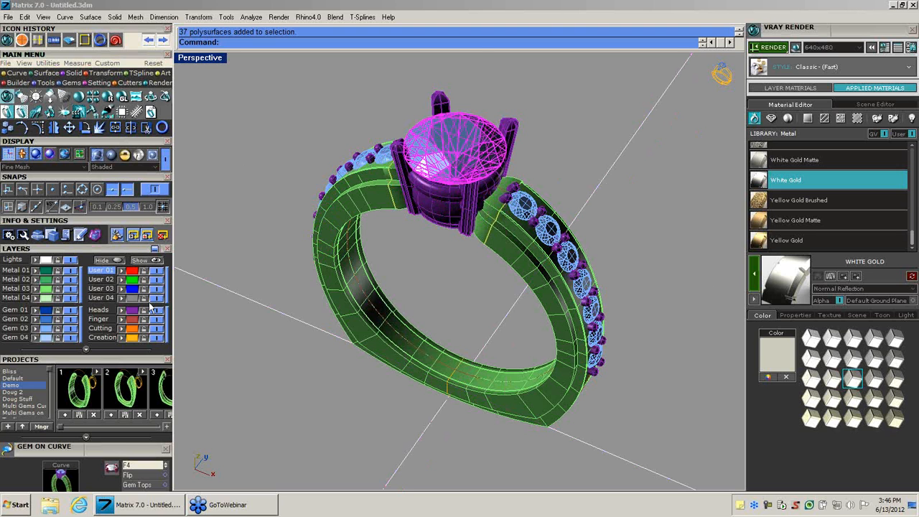
click(35, 310)
click(391, 265)
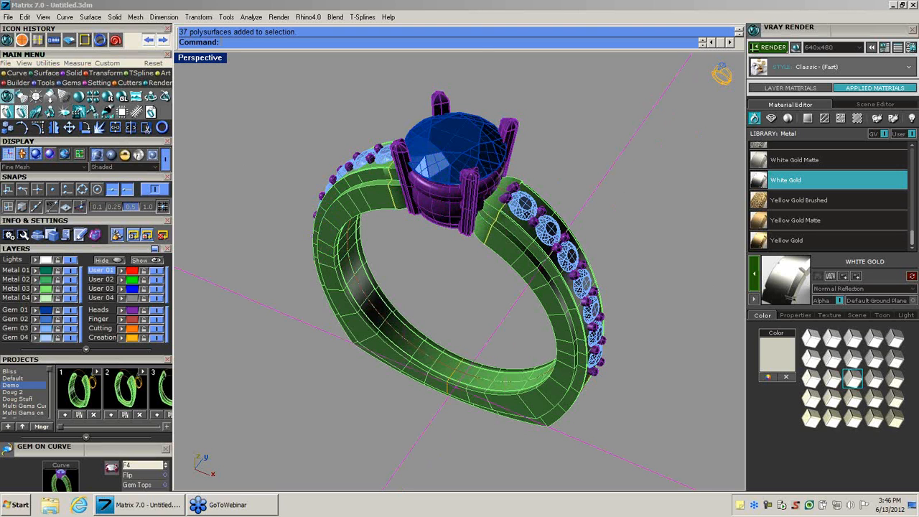
Select the side gems on the Gem 03 layer and apply the Diamond material from the gem library.
click(44, 329)
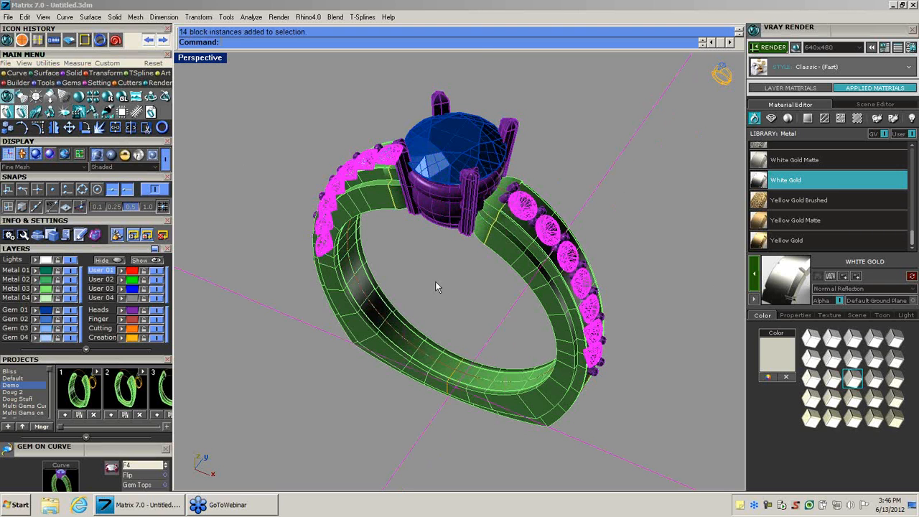
click(833, 155)
click(772, 119)
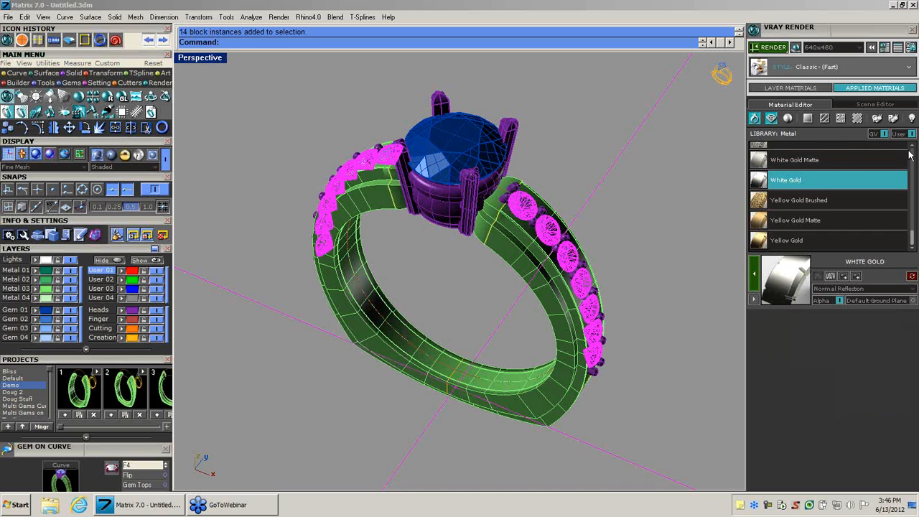
scroll(913, 162, down, 2)
mouse_move(913, 162)
mouse_down()
mouse_move(908, 201)
mouse_move(908, 163)
mouse_up()
click(766, 227)
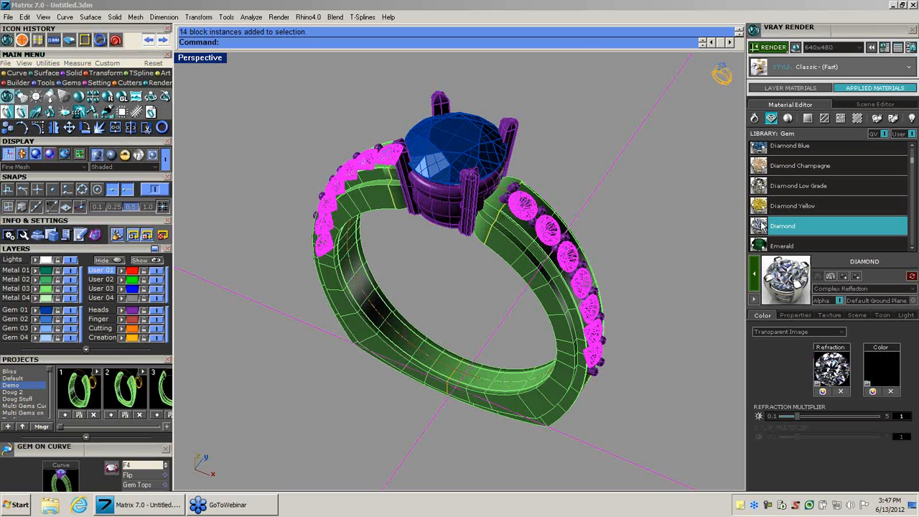
click(755, 280)
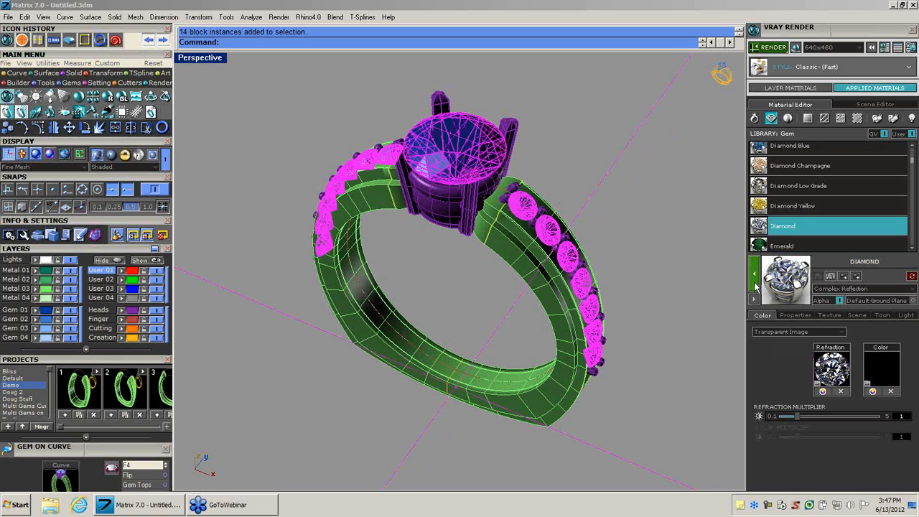
click(560, 170)
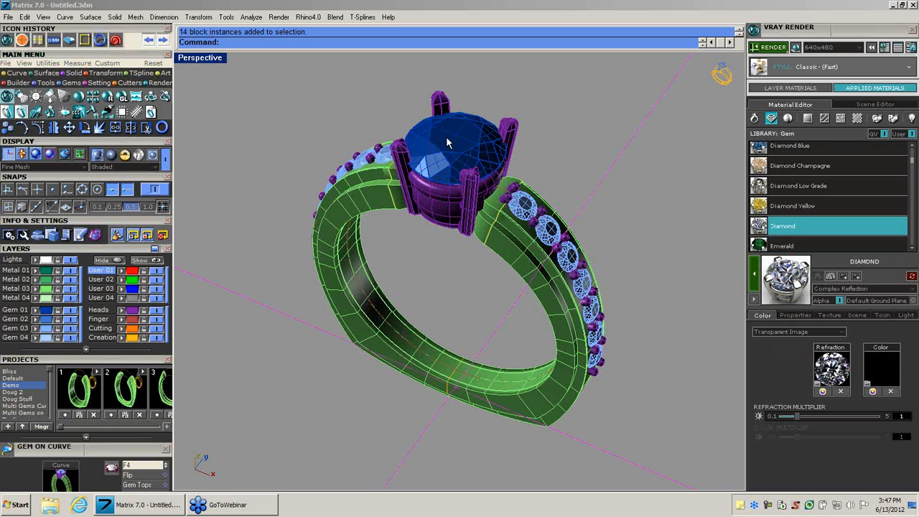
Select the round centre gem and choose the Diamond Blue material from the gem library for it.
click(447, 139)
click(472, 124)
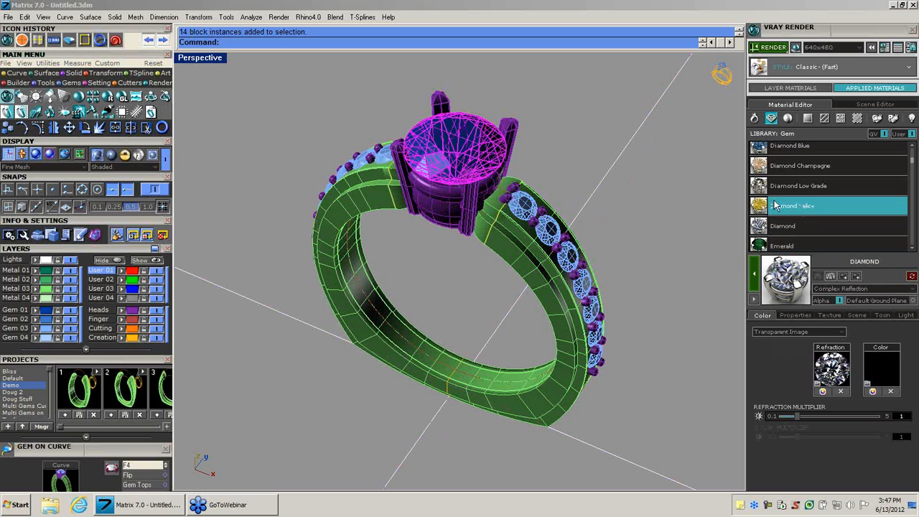
click(764, 148)
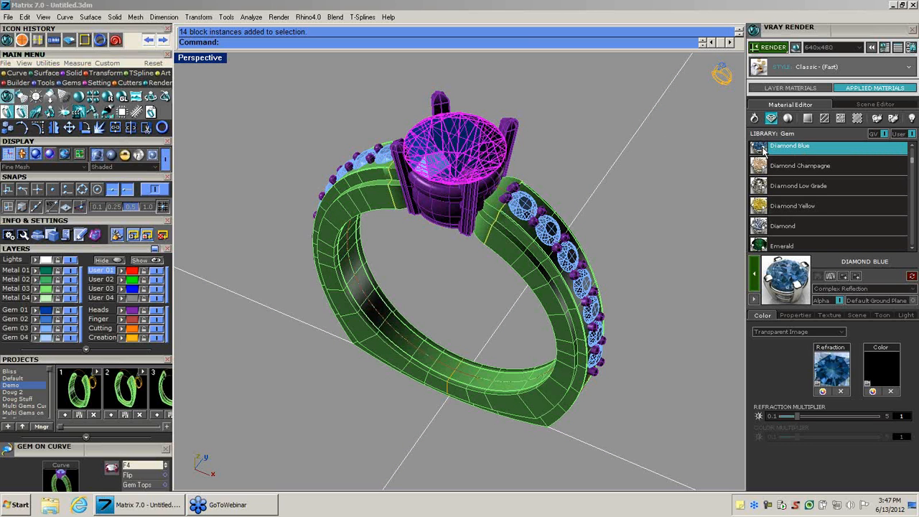
Recolour the Diamond Blue refraction map to a more saturated blue-green, save the map and apply the modified material to the centre gem.
click(823, 391)
drag(498, 127, 801, 112)
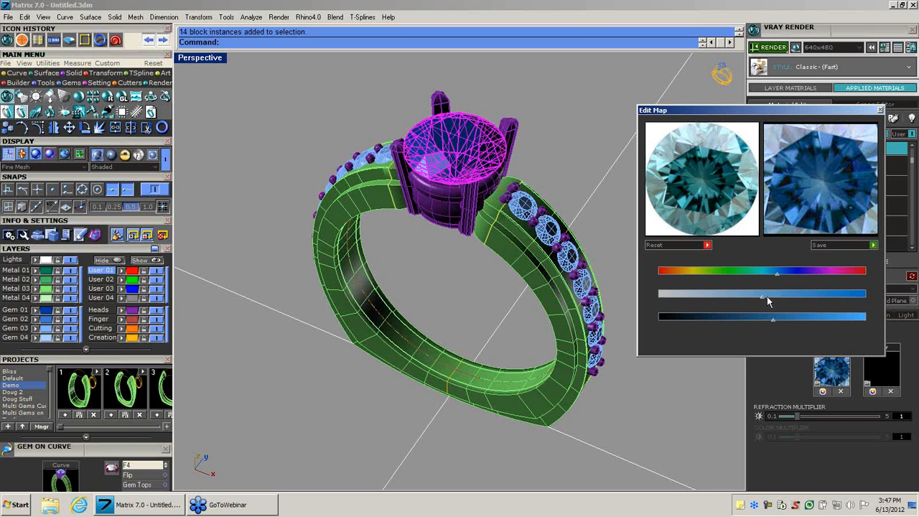
mouse_move(764, 297)
mouse_down()
mouse_move(785, 299)
mouse_move(763, 298)
mouse_move(764, 275)
mouse_up()
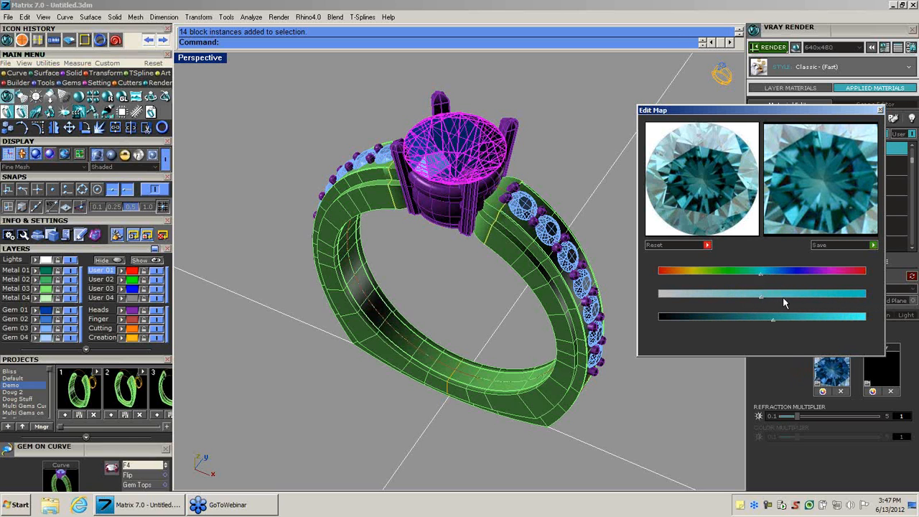
drag(761, 297, 793, 297)
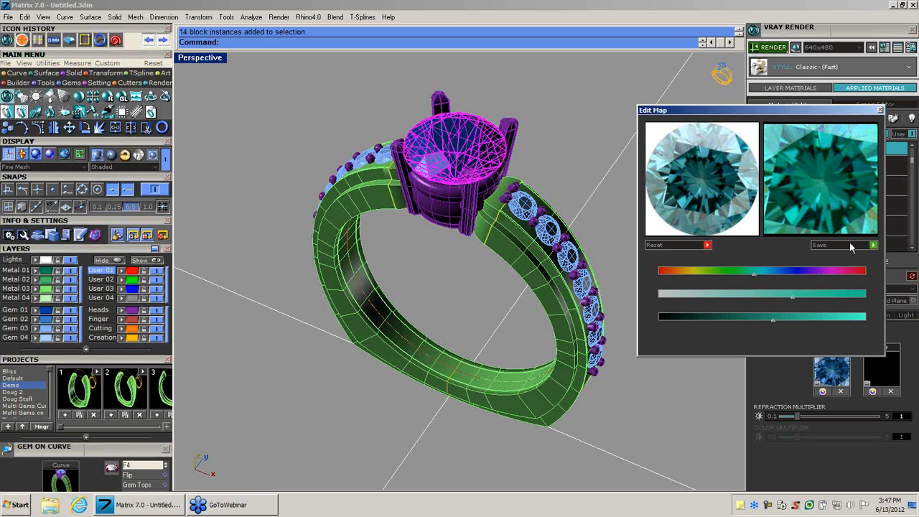
click(874, 244)
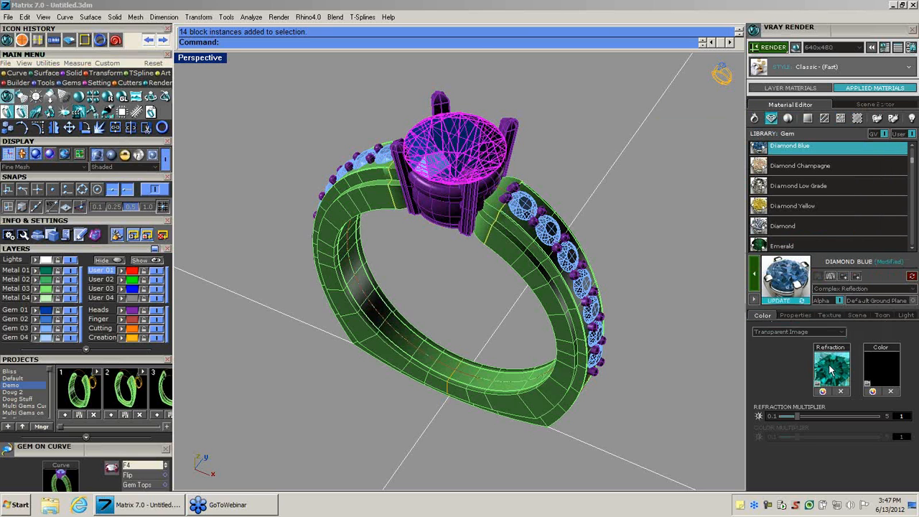
click(753, 283)
click(627, 182)
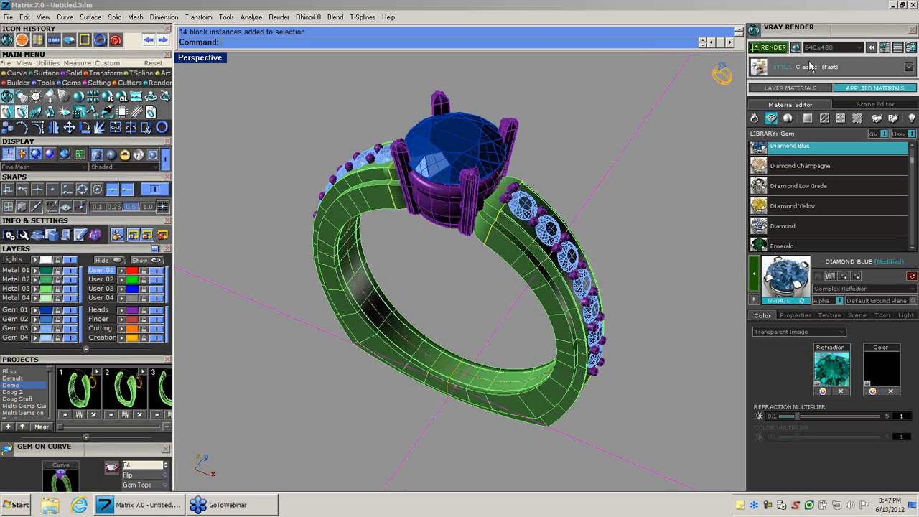
Browse the ground plane, architectural and fabric libraries and apply the Blue and White Fabric material to the ground plane.
click(809, 118)
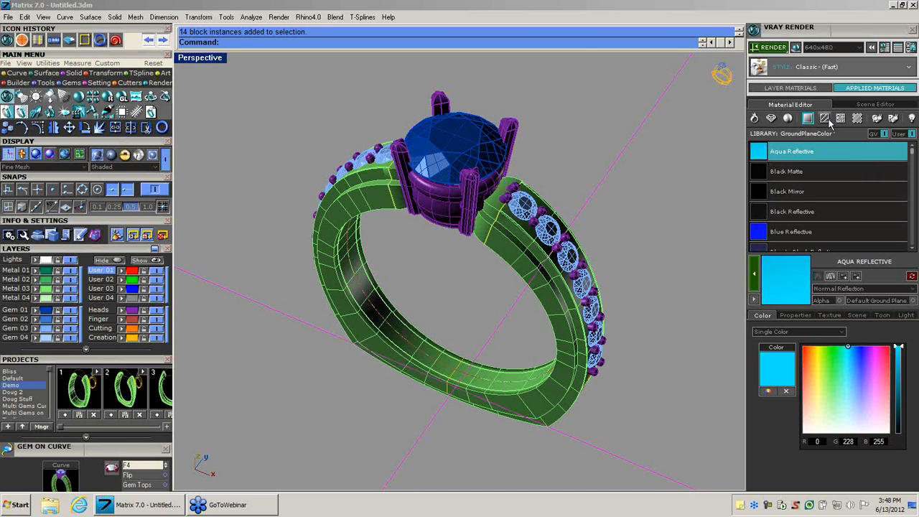
click(824, 120)
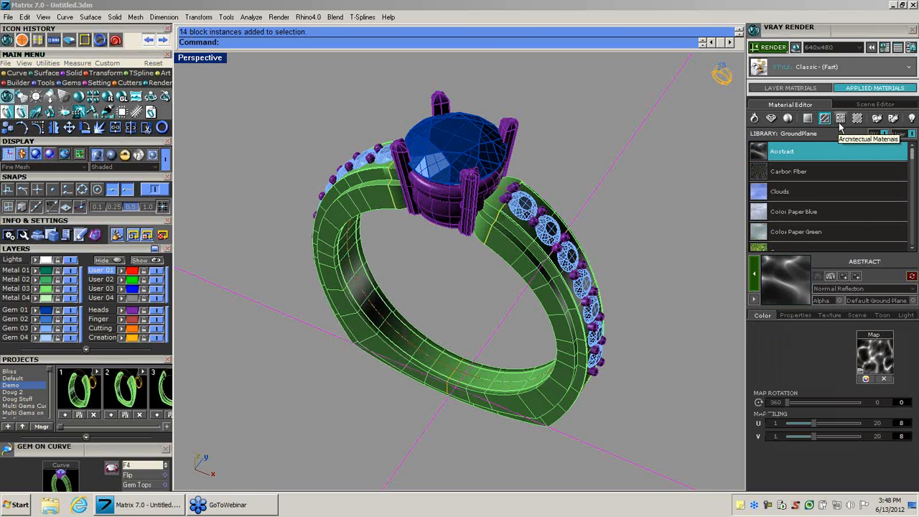
click(840, 122)
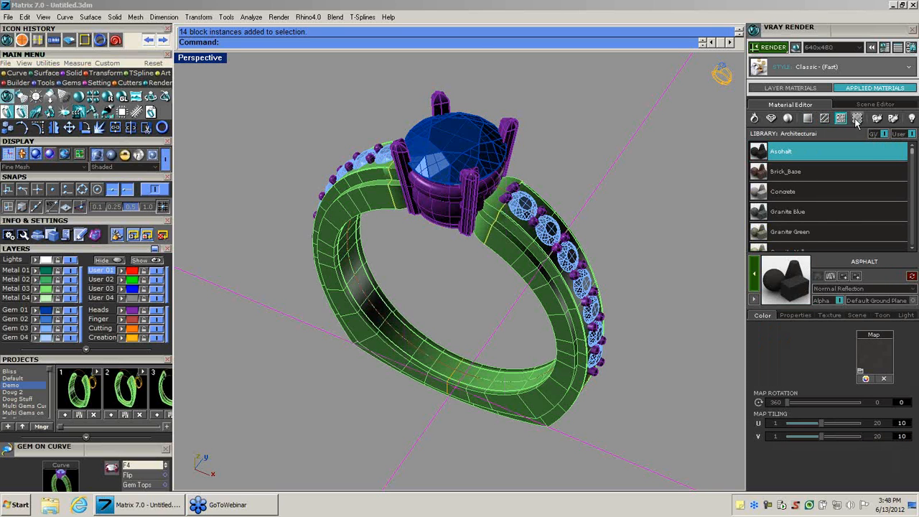
click(857, 120)
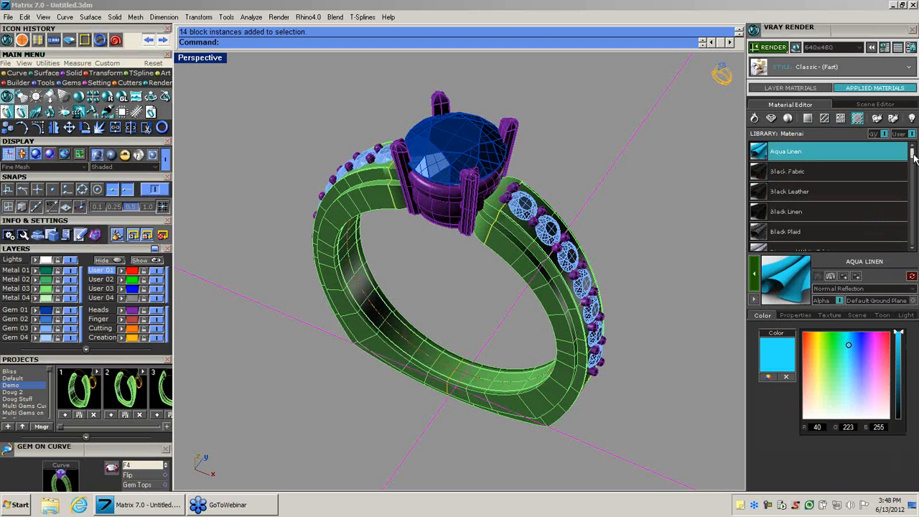
drag(913, 157, 910, 237)
click(782, 199)
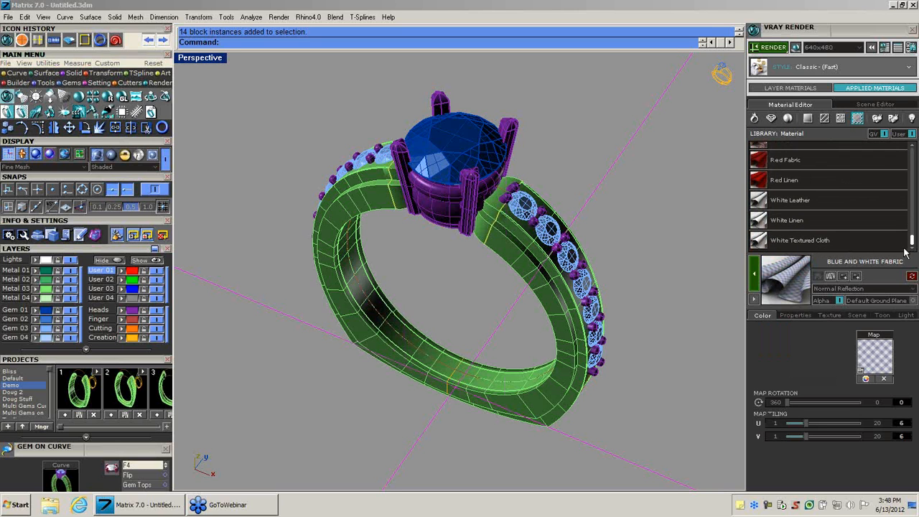
click(853, 277)
Frame the ring closer in the Perspective view, render it at 640x480 and close the finished render.
right_drag(497, 252, 493, 274)
scroll(492, 261, up, 2)
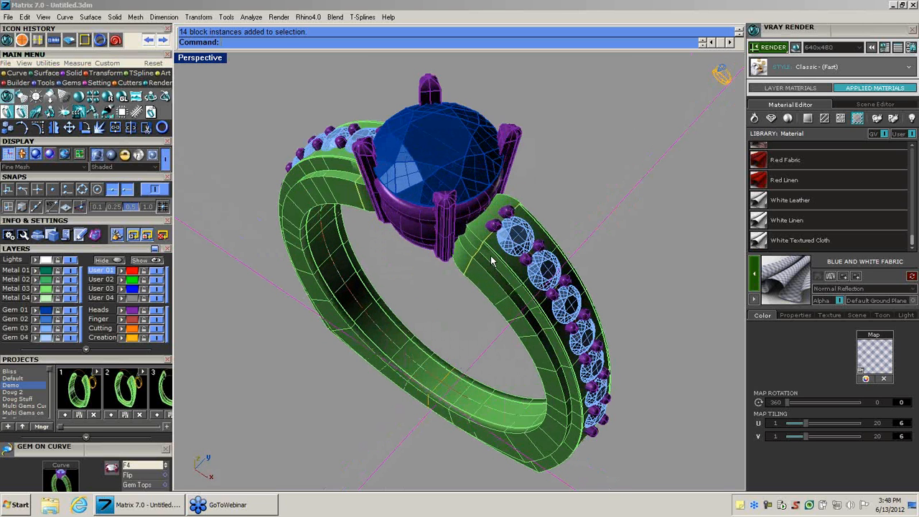
click(774, 48)
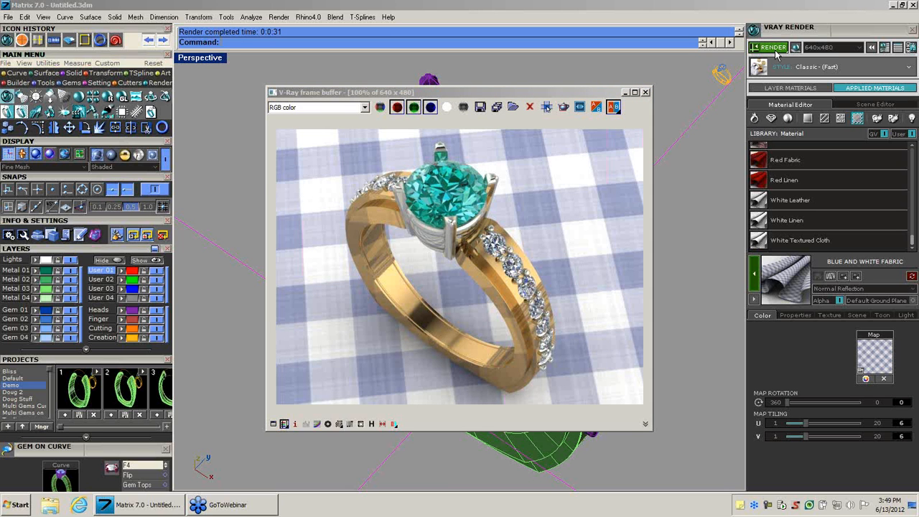
click(645, 93)
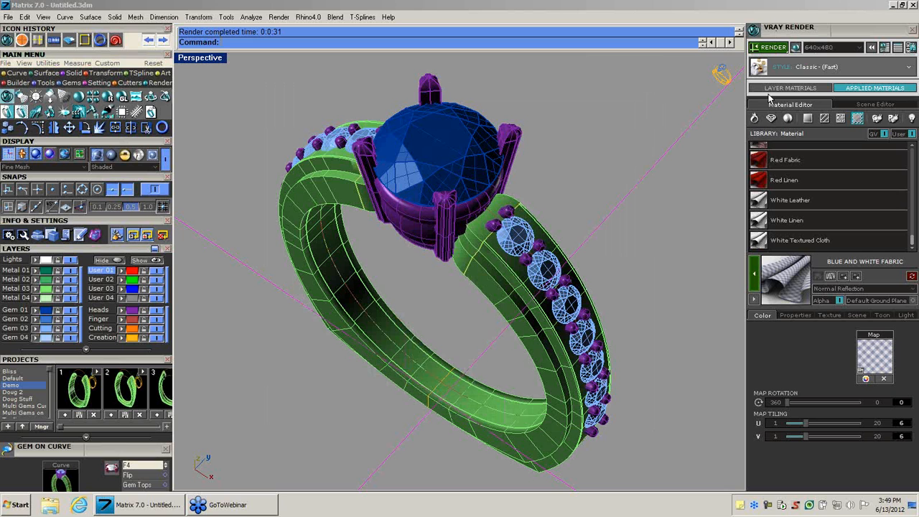
Apply Marble Tan from the architectural library to the ground plane, render the ring again and close the finished render.
click(842, 122)
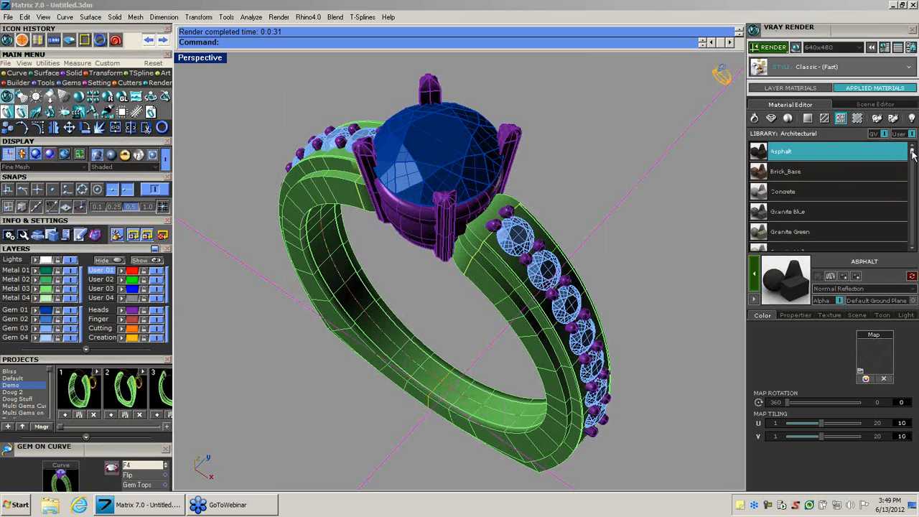
drag(915, 153, 909, 215)
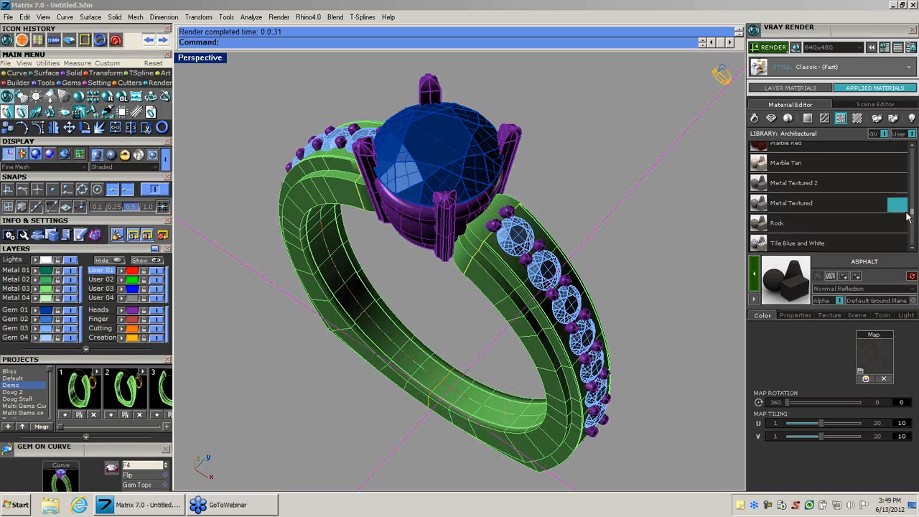
click(842, 167)
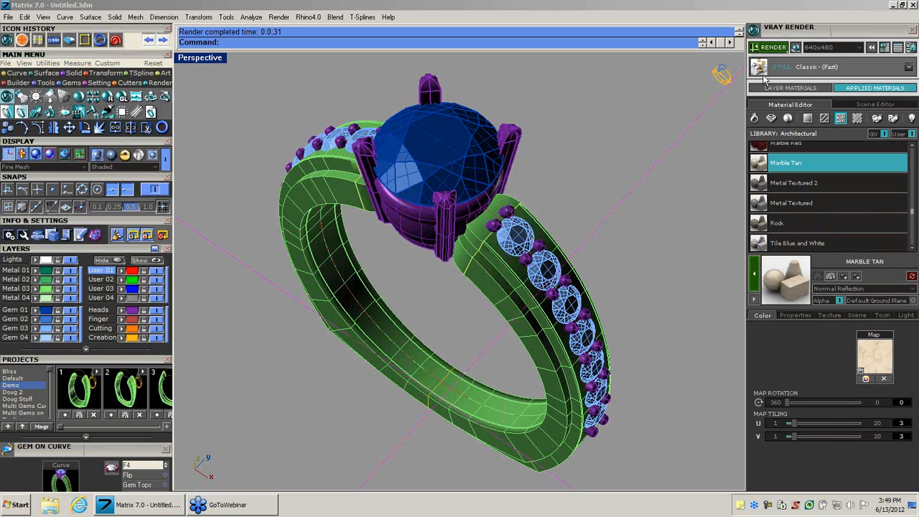
click(773, 48)
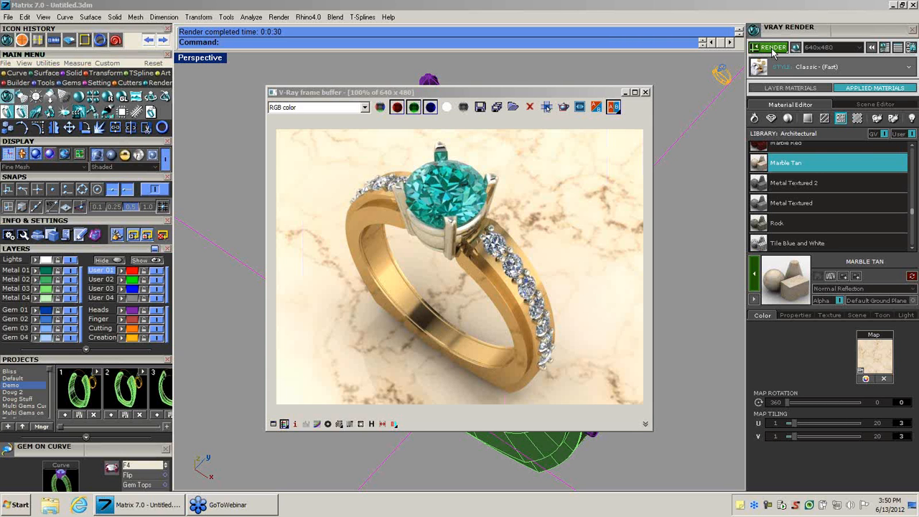
click(646, 92)
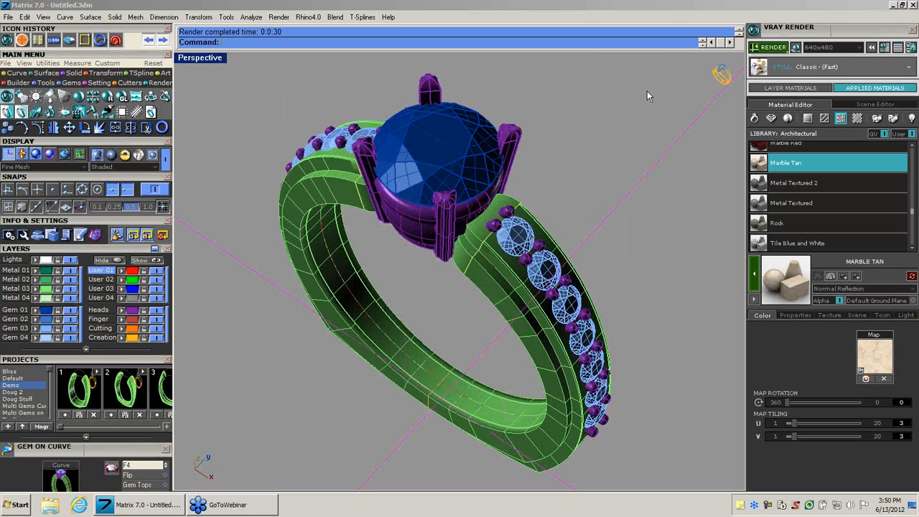
Apply the Diamond material from the gem library to the centre gem, render the ring and close the finished render.
click(445, 154)
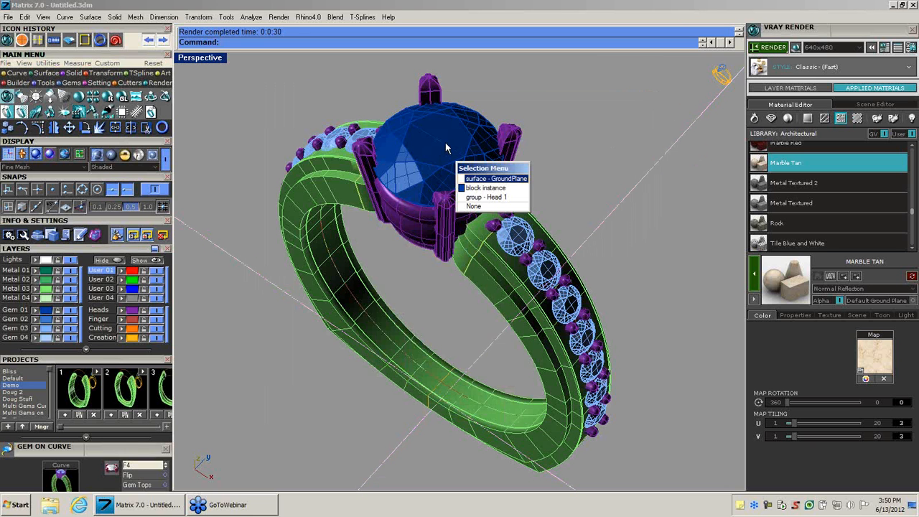
click(472, 191)
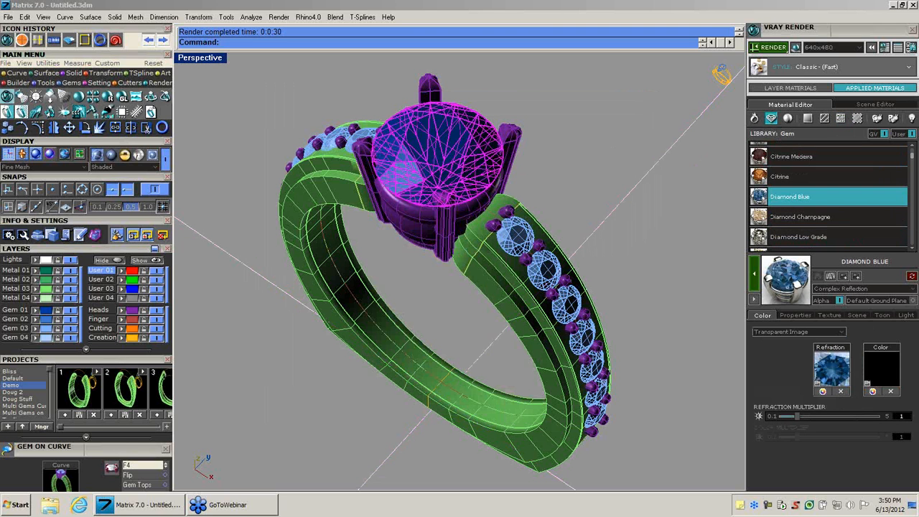
scroll(905, 166, down, 3)
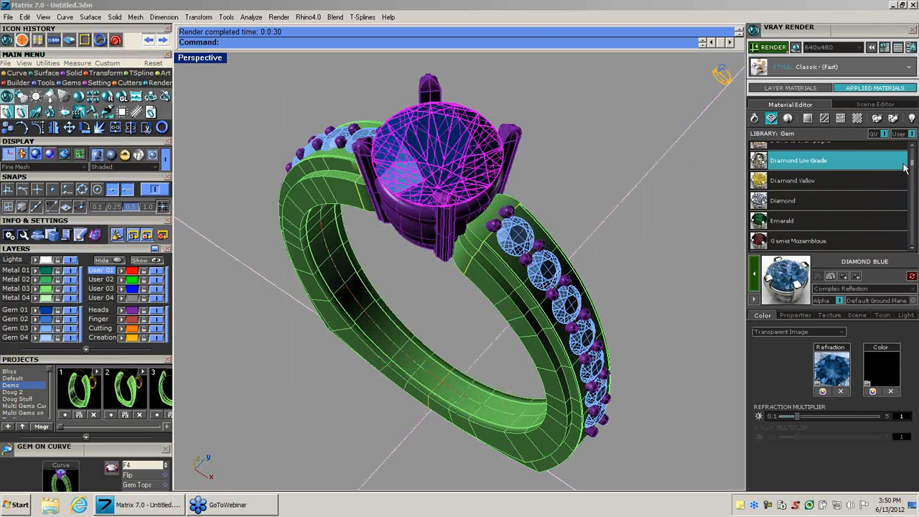
click(780, 201)
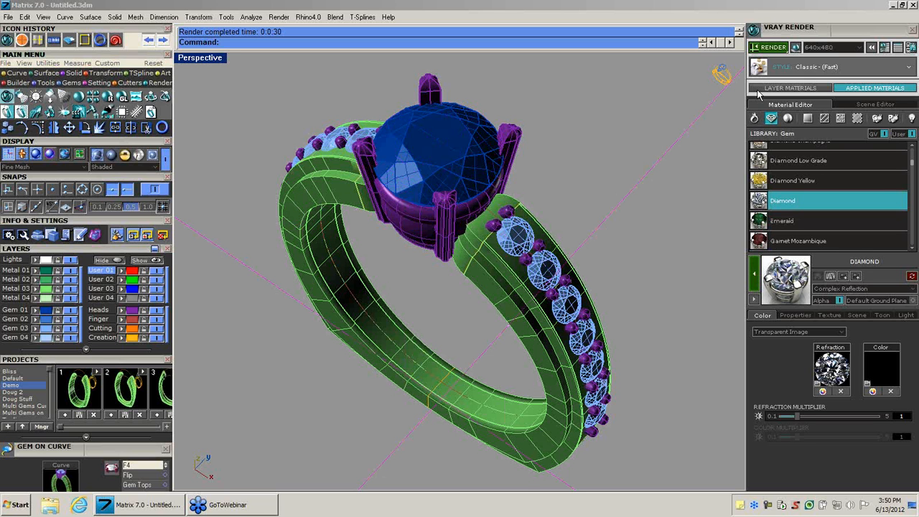
click(772, 47)
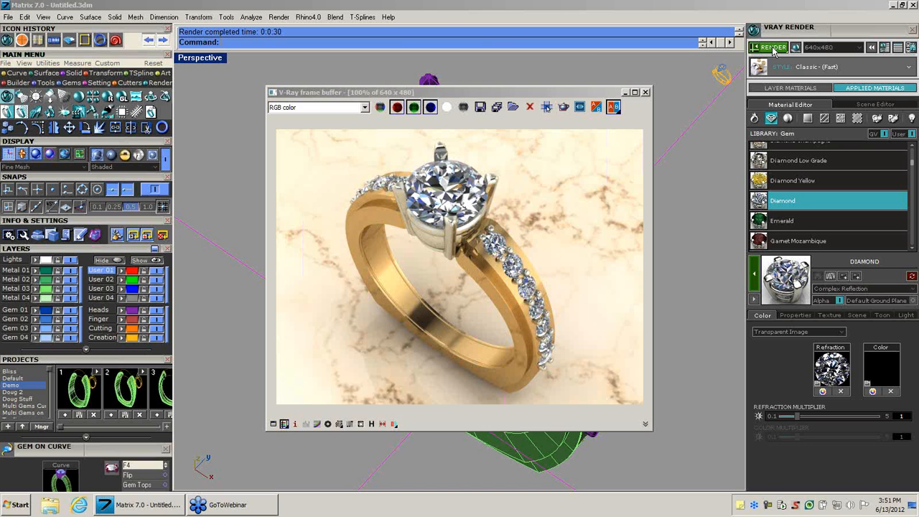
click(646, 94)
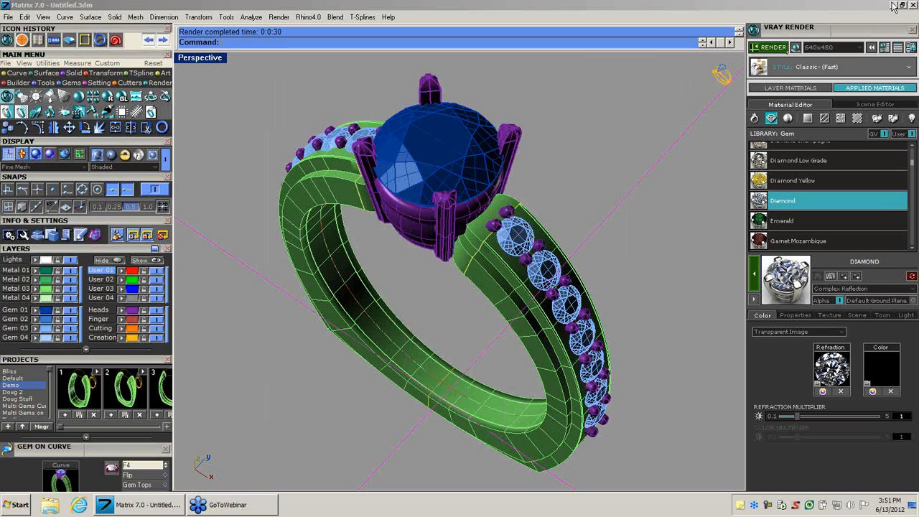
Switch to the VRAY Renders folder, open "@ Piece Bangle finished.JPG" and start a slide show of the images.
key(super+d)
double_click(891, 332)
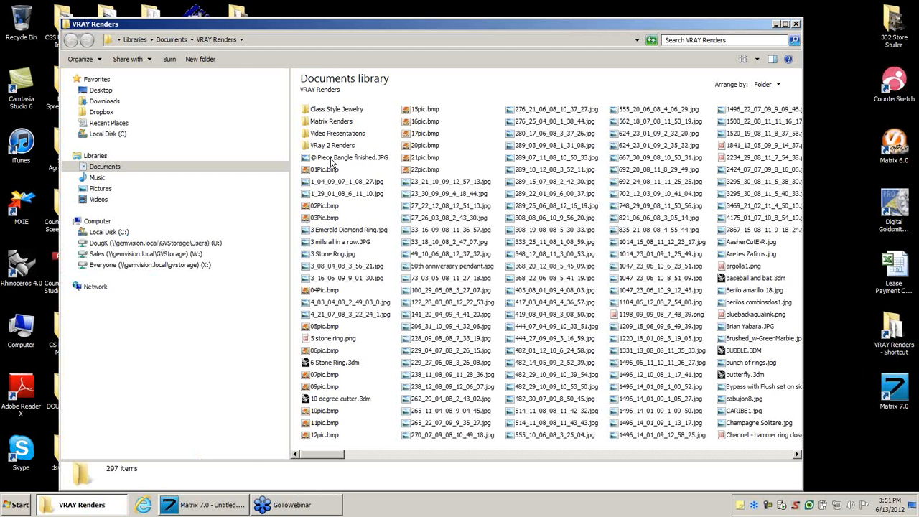
double_click(336, 158)
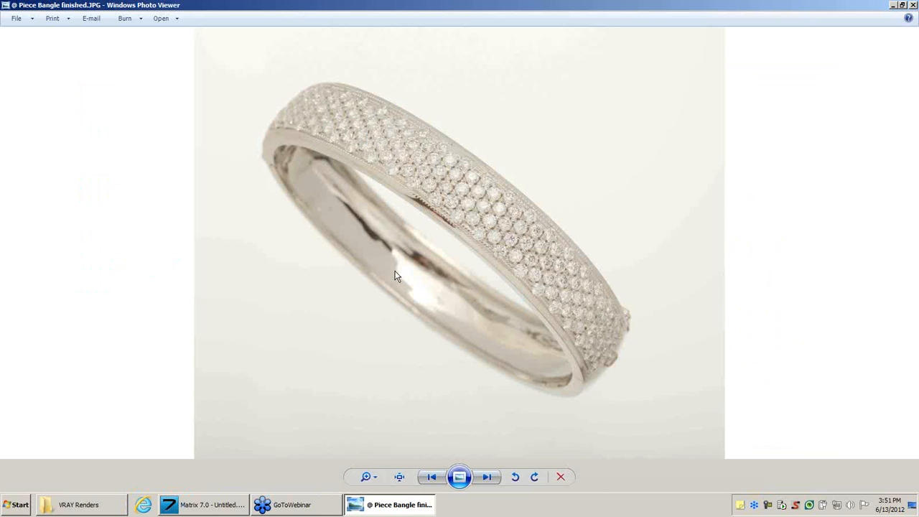
click(460, 477)
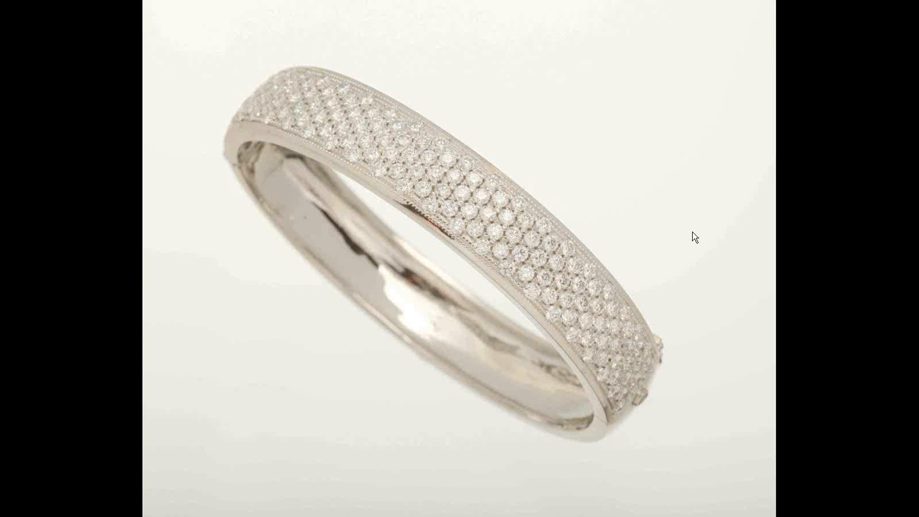